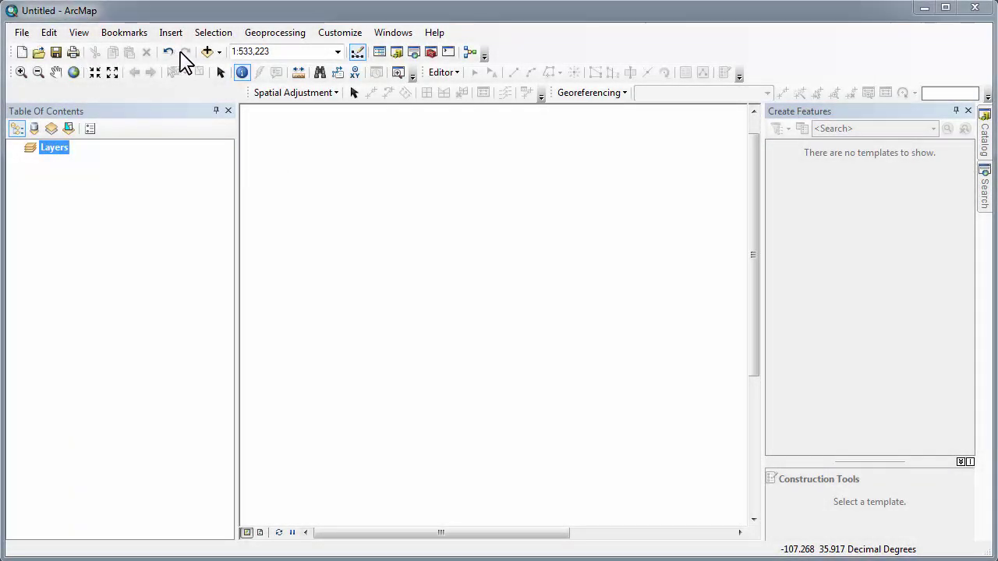
Add the raster grdn36w107_1_ProjectRaster.tif from E:\Hasbrouck\15GIS_DATA to the map
{"action": "left_click", "coordinate": [209, 52]}
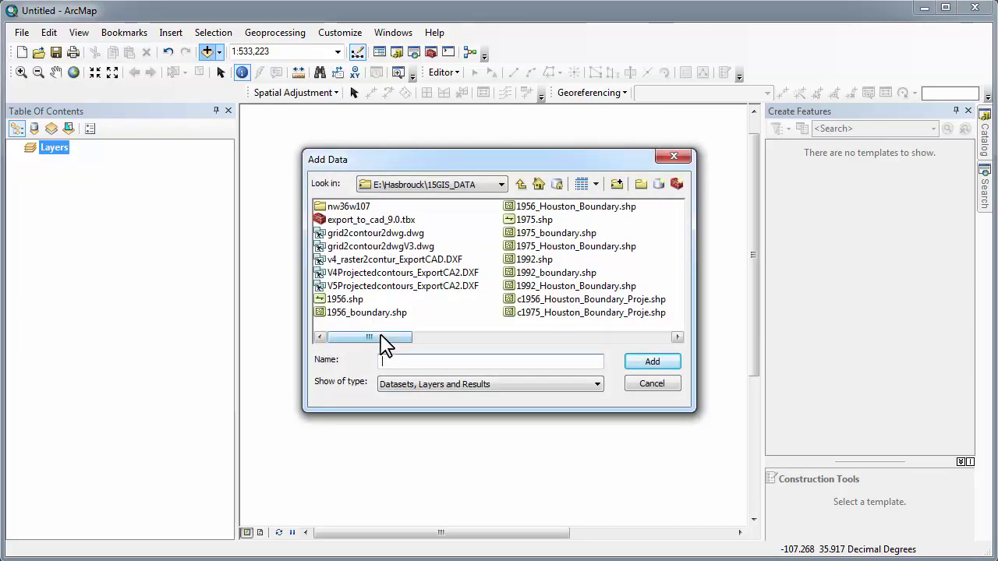
{"action": "left_click_drag", "start_coordinate": [381, 337], "coordinate": [433, 337]}
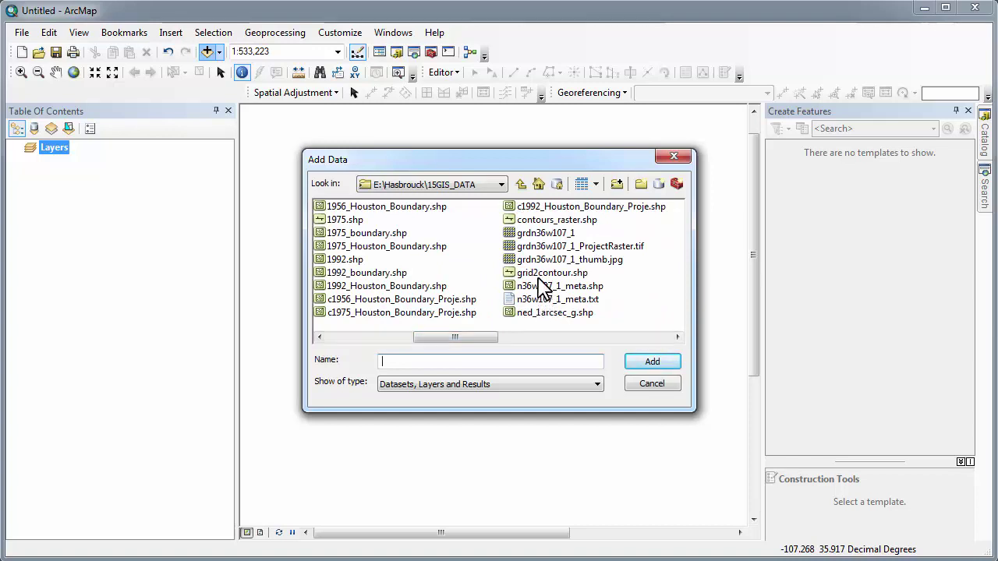
{"action": "left_click", "coordinate": [535, 236]}
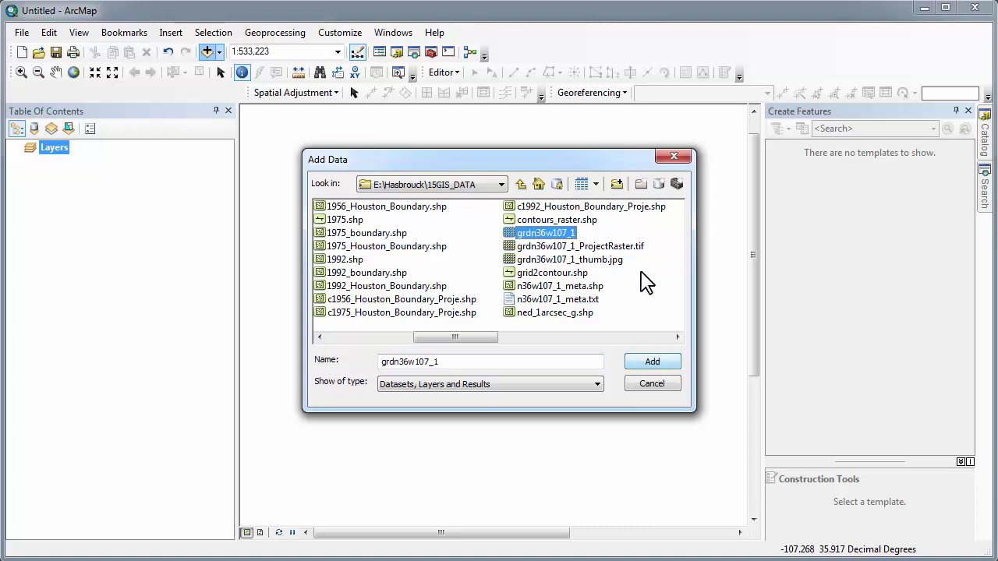
{"action": "left_click", "coordinate": [618, 246]}
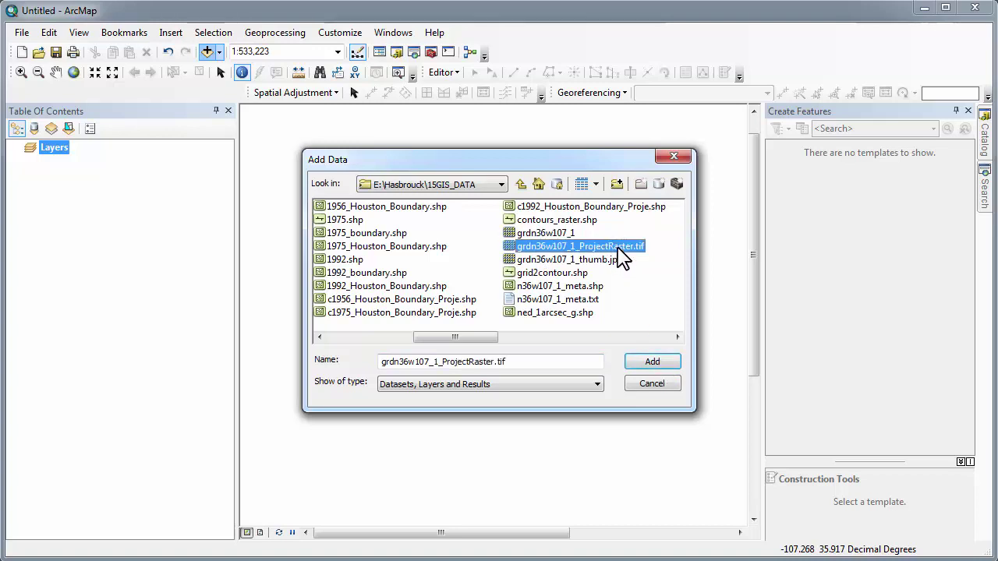
{"action": "left_click", "coordinate": [641, 361]}
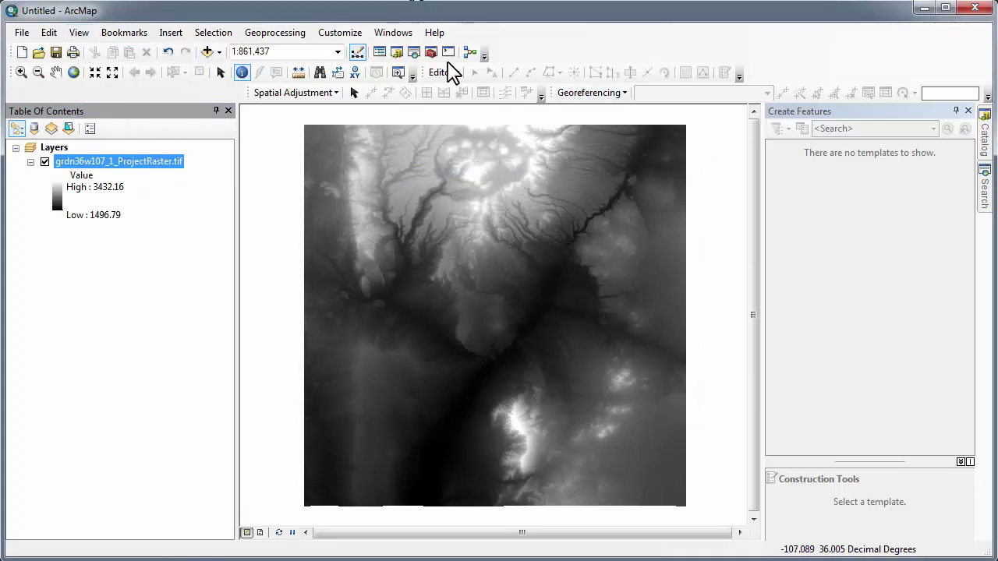
Open the Contour tool from the Surface toolset of the Spatial Analyst Tools in ArcToolbox
{"action": "left_click", "coordinate": [431, 53]}
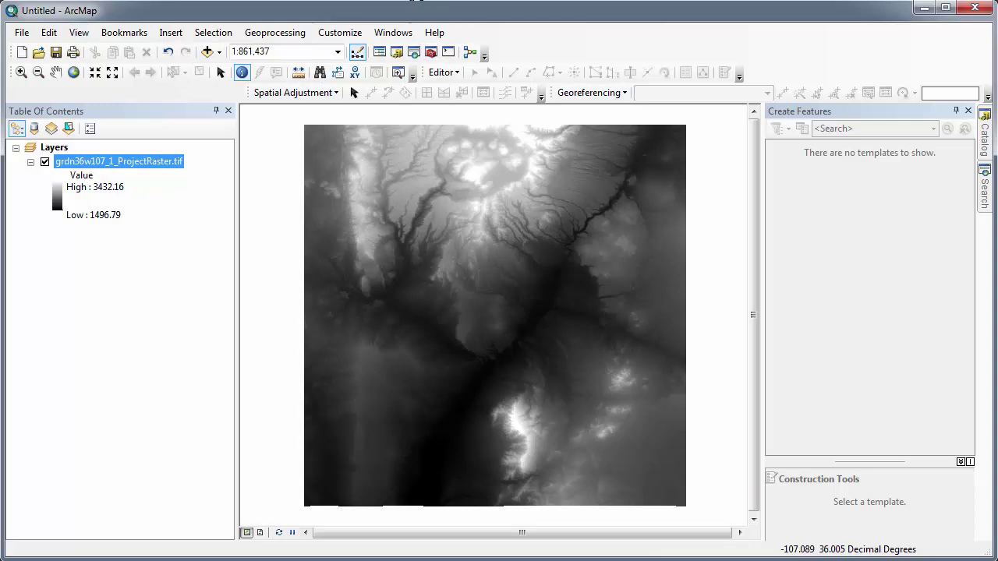
{"action": "left_click_drag", "start_coordinate": [102, 8], "coordinate": [699, 68]}
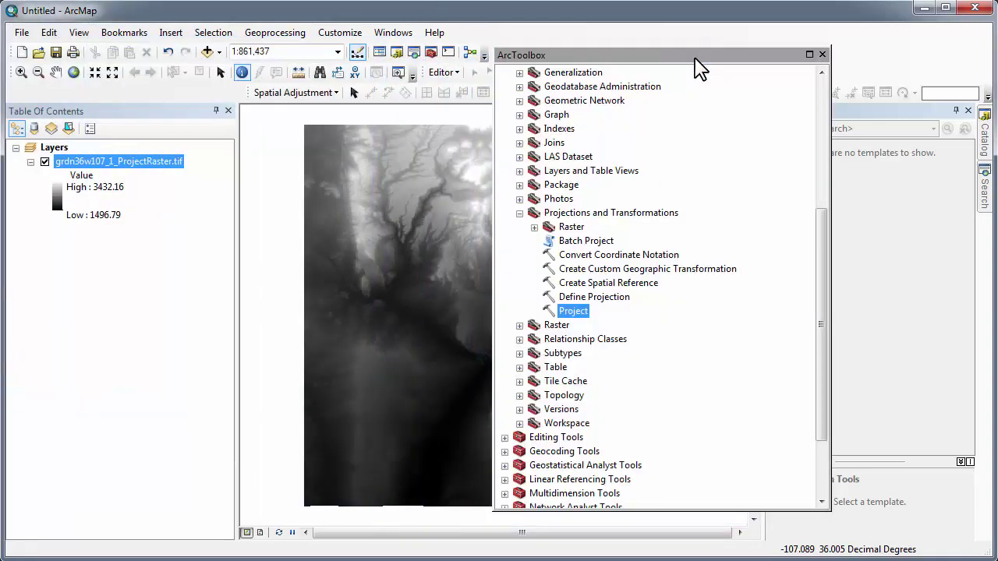
{"action": "left_click", "coordinate": [519, 212]}
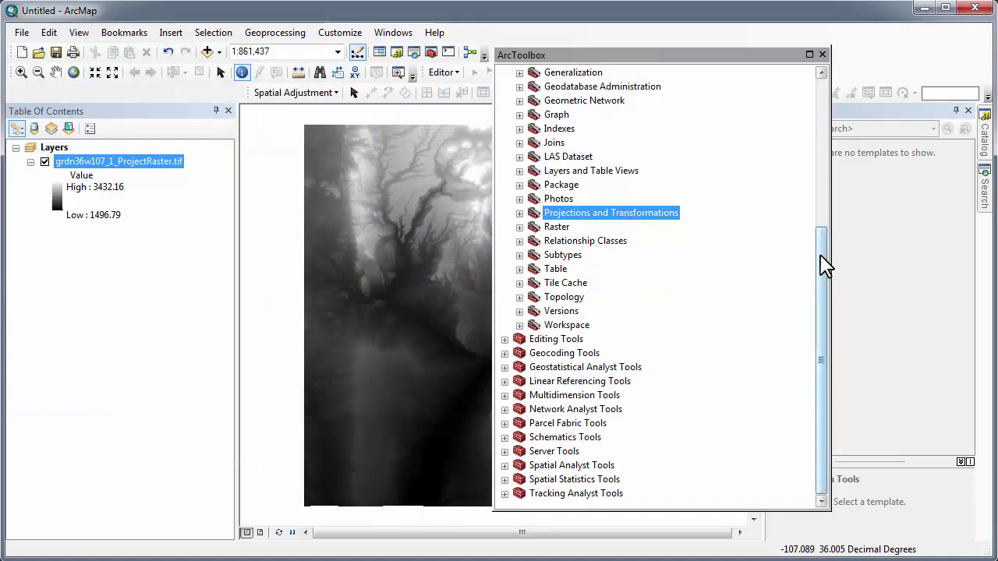
{"action": "left_click_drag", "start_coordinate": [825, 265], "coordinate": [803, 151]}
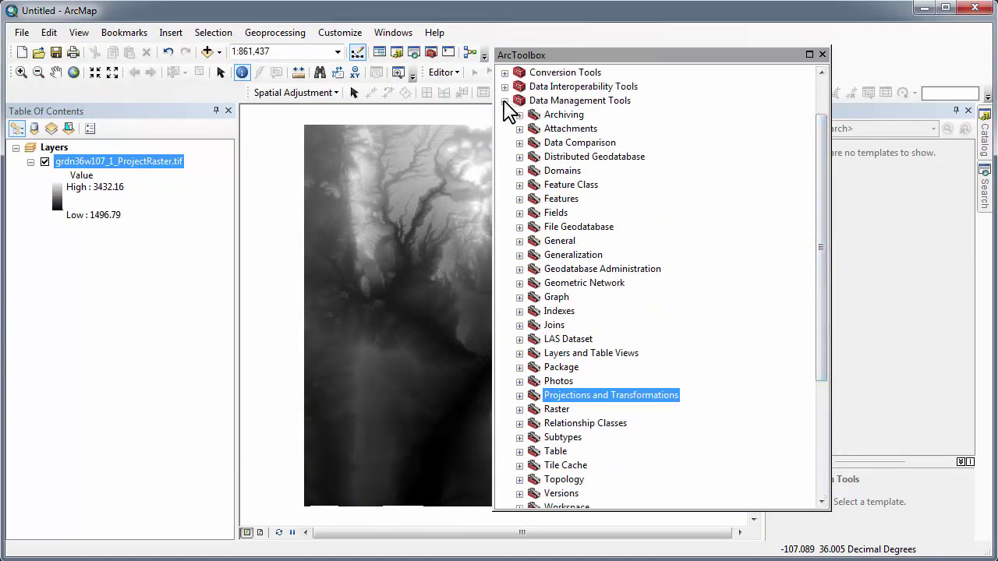
{"action": "left_click", "coordinate": [504, 102]}
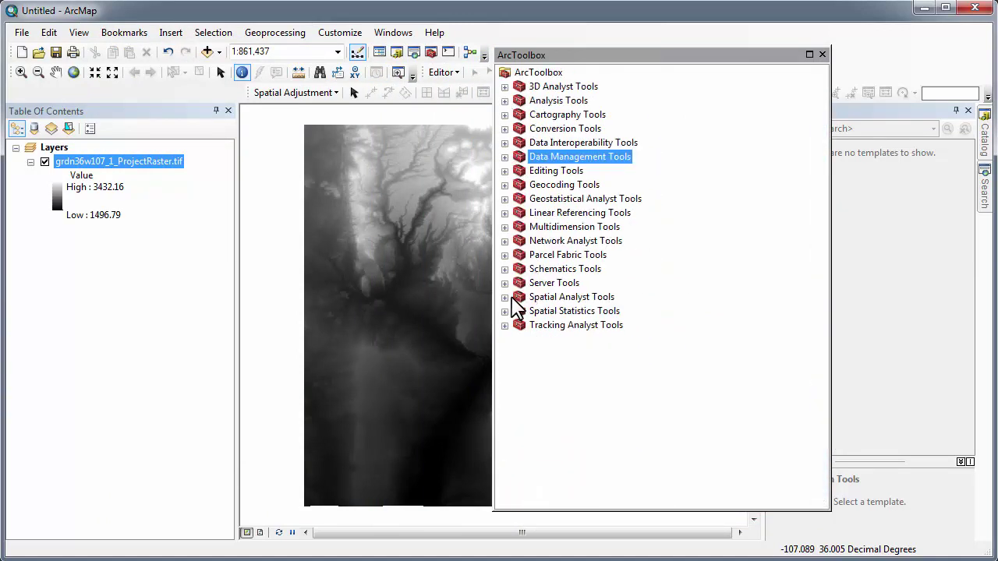
{"action": "left_click", "coordinate": [505, 297]}
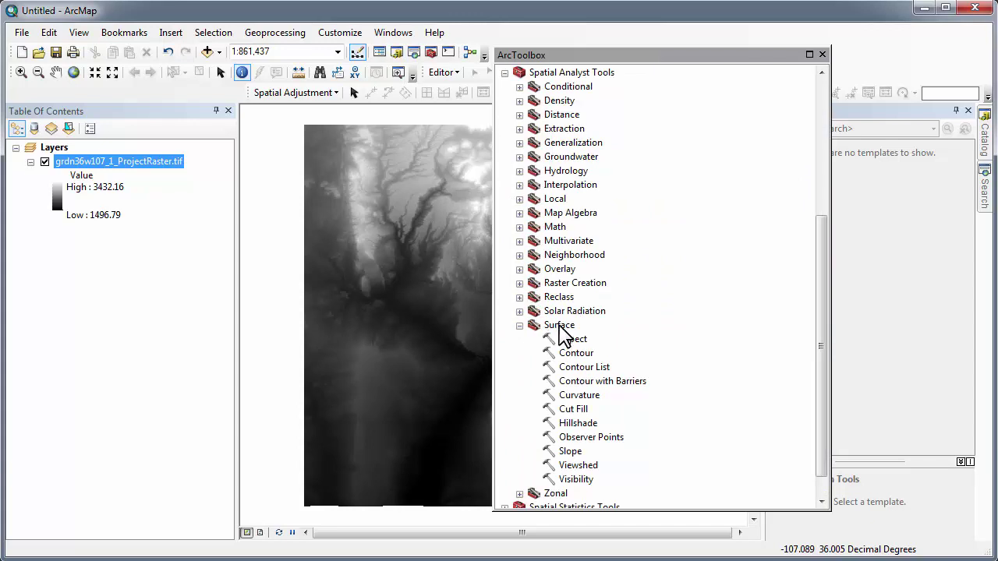
{"action": "left_click", "coordinate": [560, 326]}
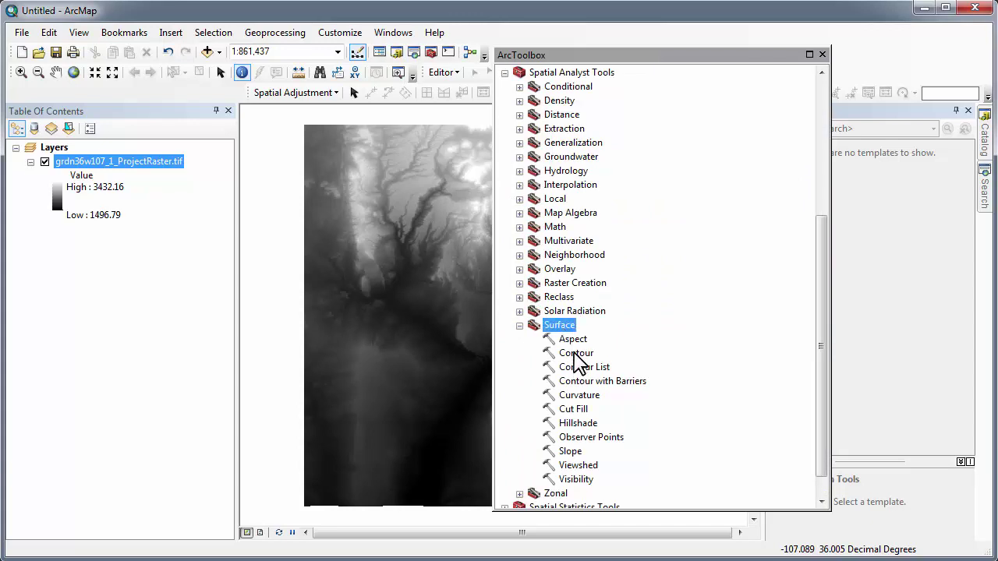
{"action": "left_click", "coordinate": [576, 354]}
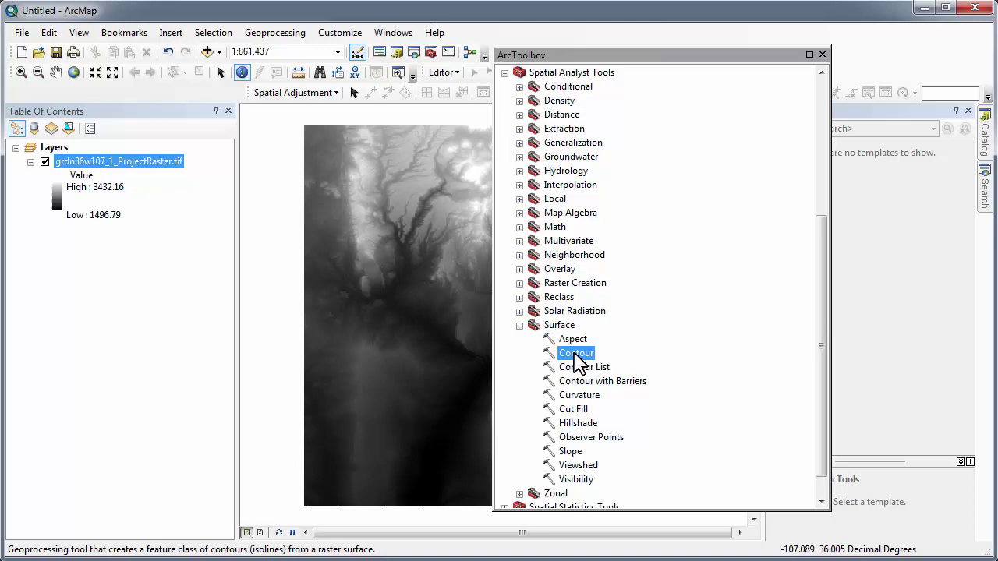
{"action": "double_click", "coordinate": [576, 355]}
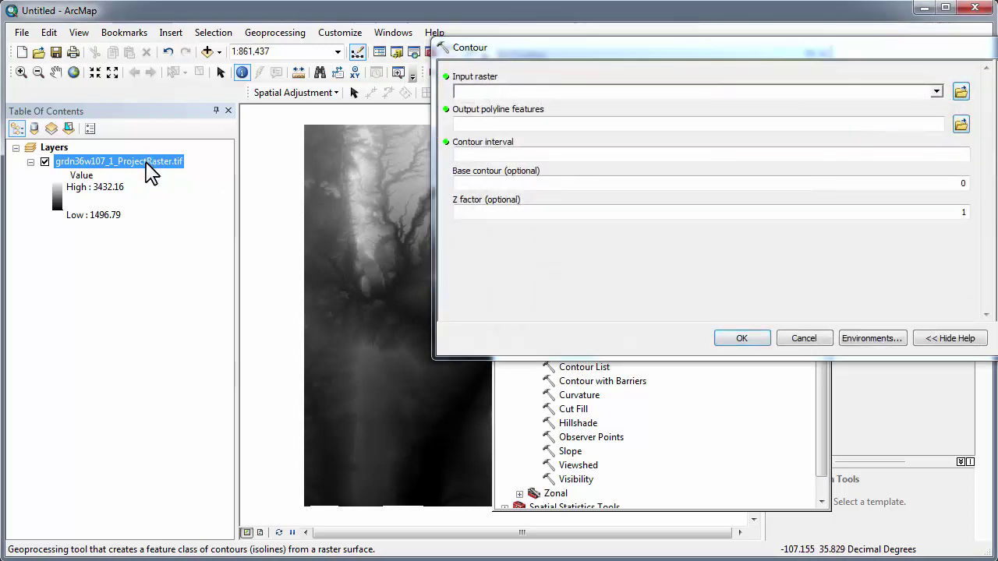
Generate contours from grdn36w107_1_ProjectRaster.tif with a contour interval of 20, keeping the default output, base contour and Z factor
{"action": "left_click_drag", "start_coordinate": [148, 173], "coordinate": [485, 101]}
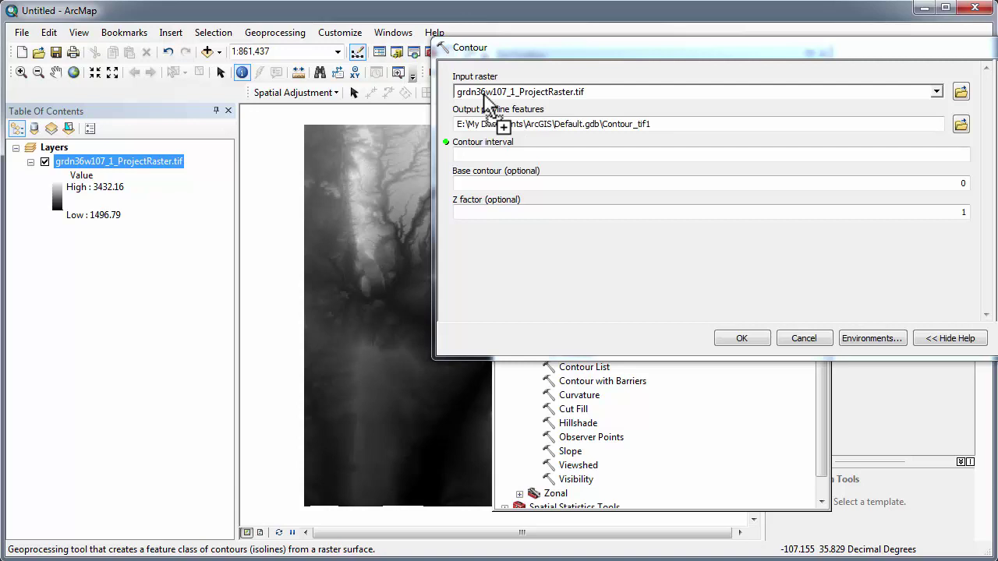
{"action": "left_click", "coordinate": [490, 161]}
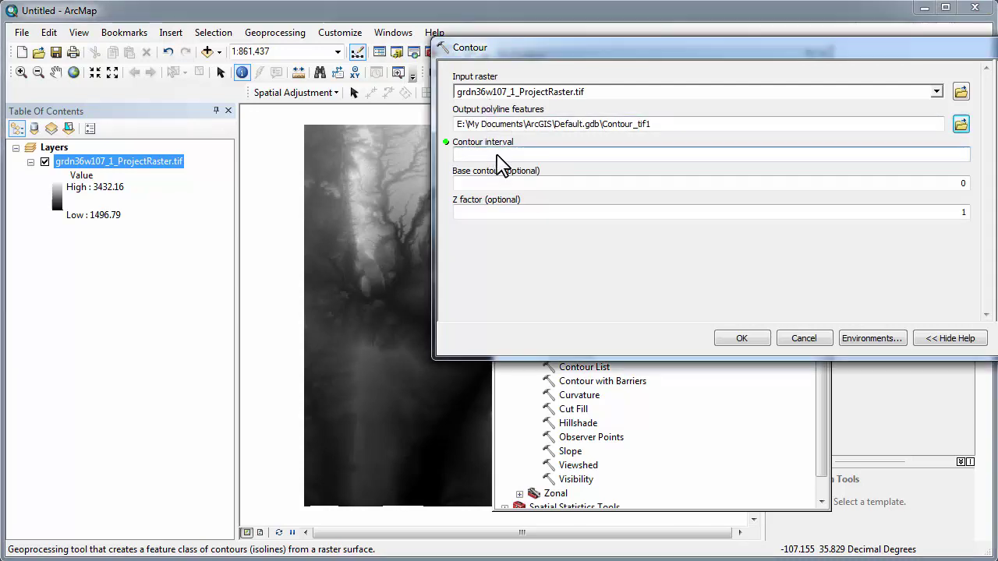
{"action": "type", "text": "20"}
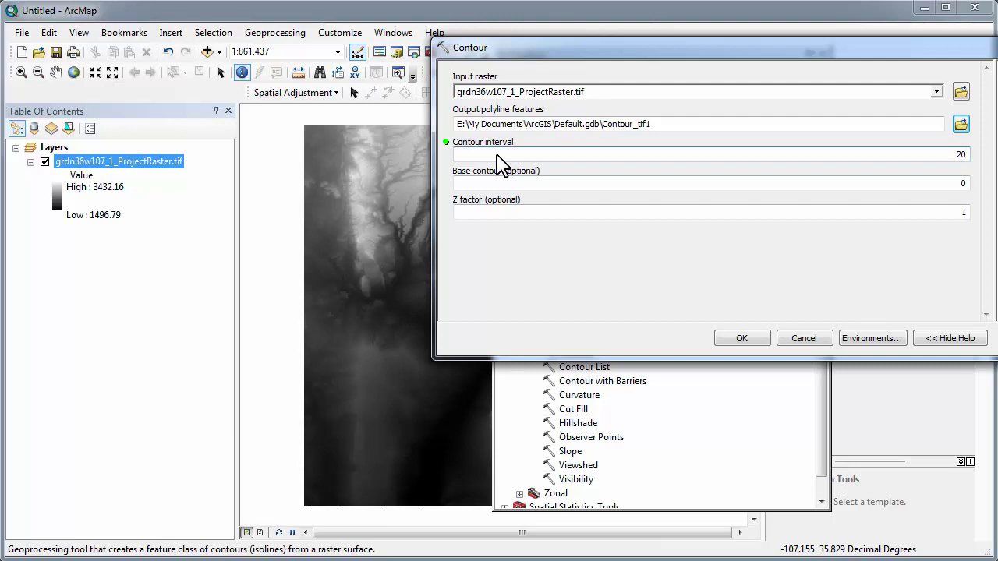
{"action": "left_click", "coordinate": [493, 186]}
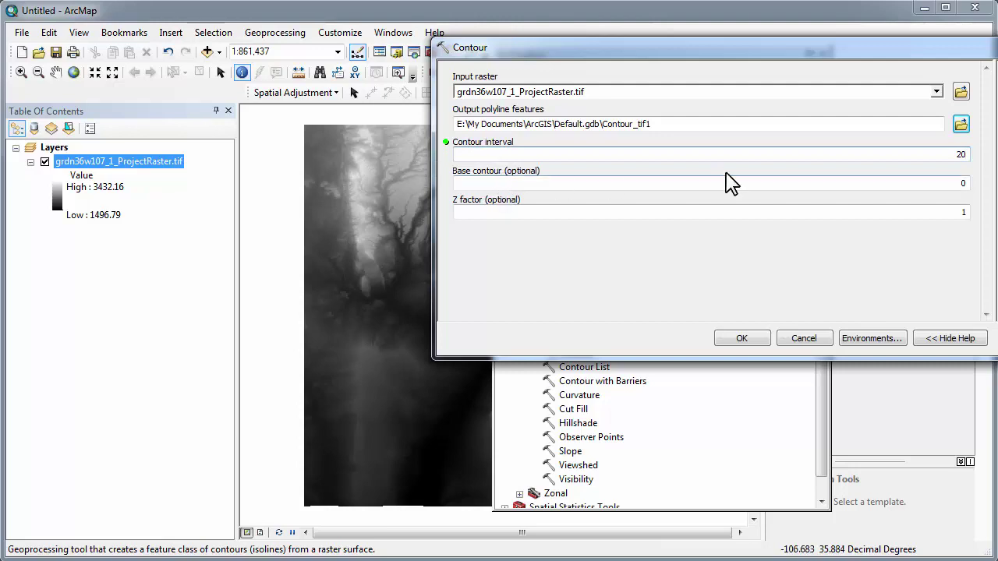
{"action": "left_click", "coordinate": [822, 212]}
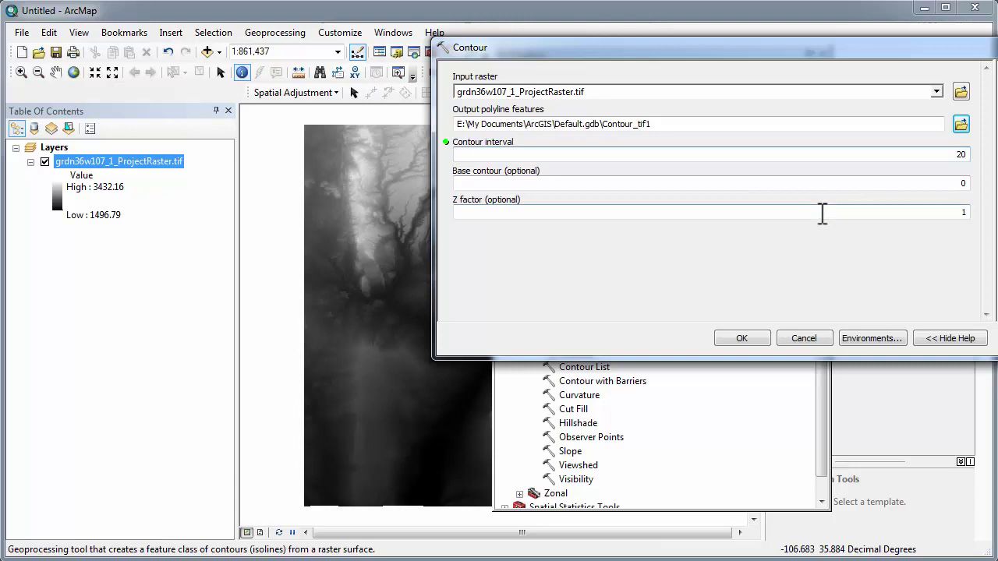
{"action": "left_click", "coordinate": [739, 340]}
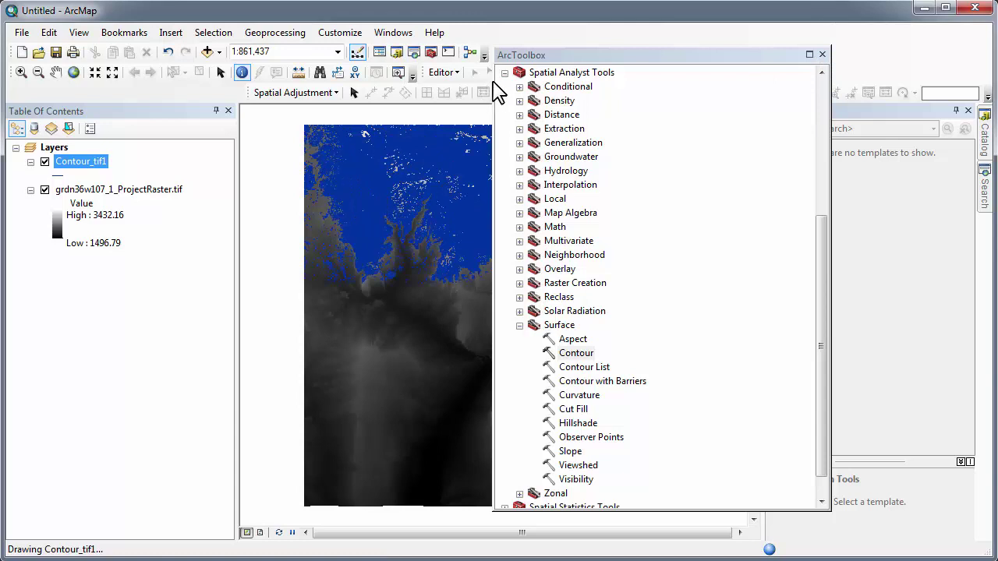
Narrow the ArcToolbox window and move it off the map so the contours are unobstructed
{"action": "left_click_drag", "start_coordinate": [550, 56], "coordinate": [684, 53]}
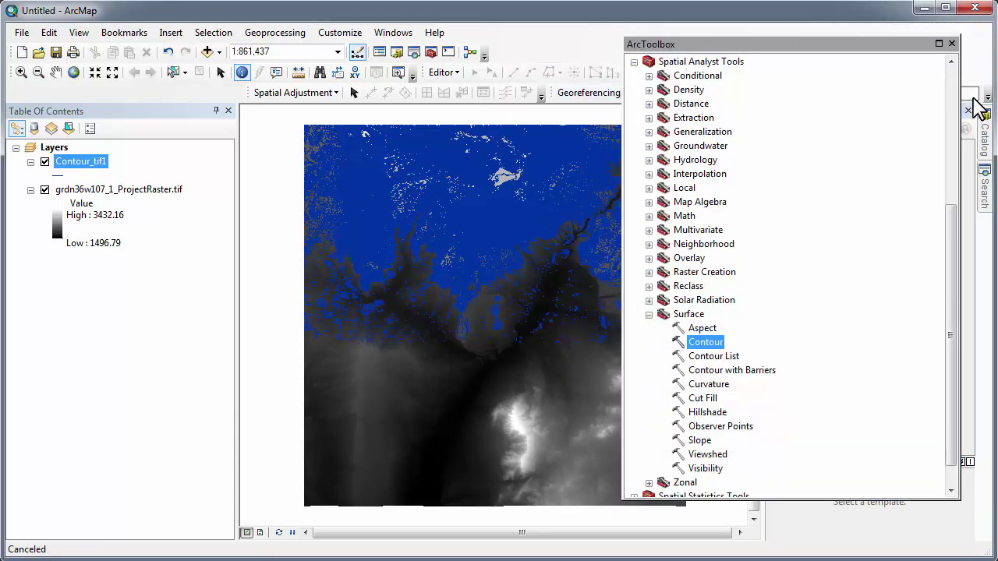
{"action": "left_click_drag", "start_coordinate": [959, 74], "coordinate": [794, 75]}
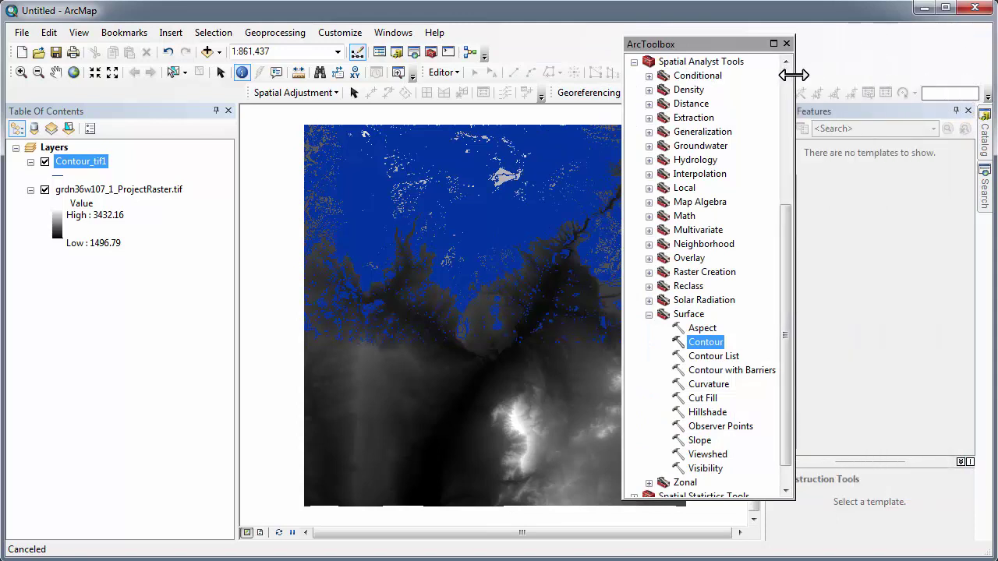
{"action": "left_click_drag", "start_coordinate": [723, 45], "coordinate": [873, 58]}
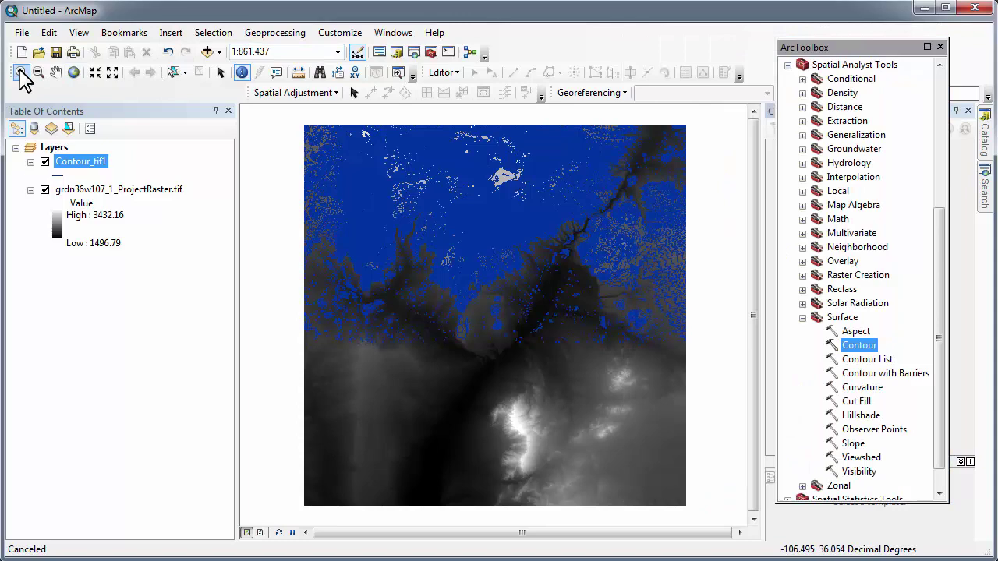
Identify a contour line near the summit of a hill in the northern part of the raster to check its attributes
{"action": "left_click", "coordinate": [21, 73]}
{"action": "left_click_drag", "start_coordinate": [424, 117], "coordinate": [534, 212]}
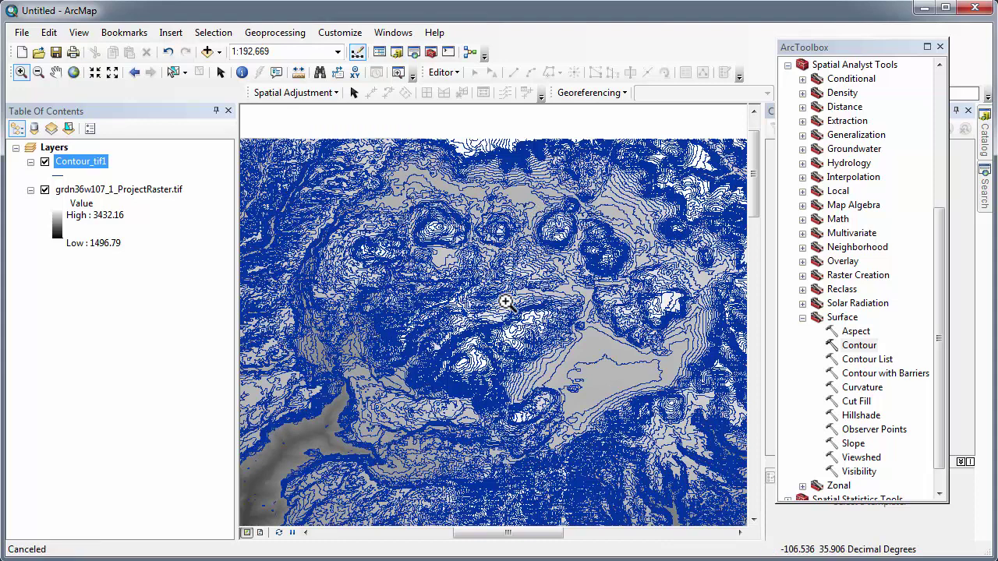
{"action": "left_click", "coordinate": [505, 302]}
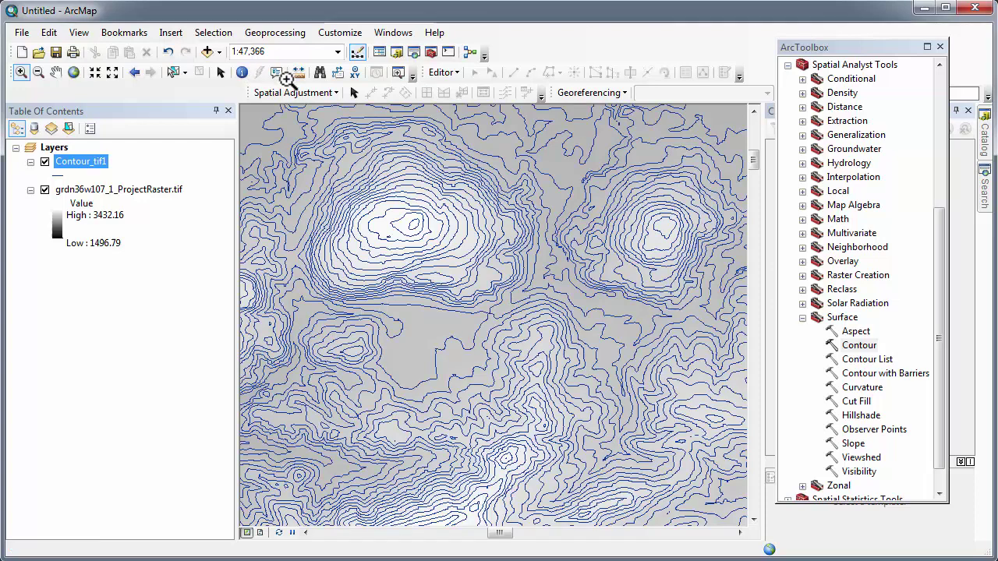
{"action": "left_click", "coordinate": [242, 71]}
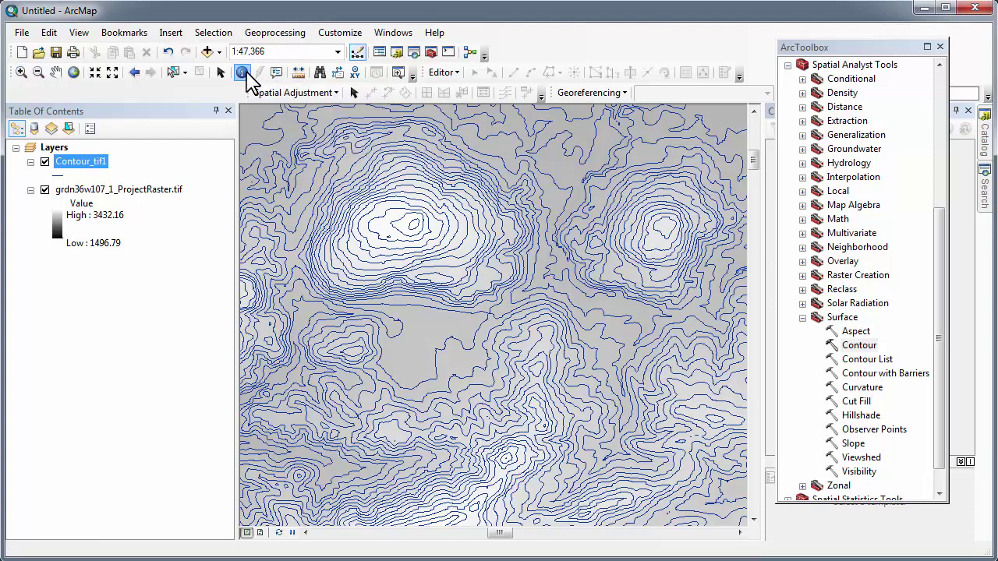
{"action": "left_click", "coordinate": [404, 230]}
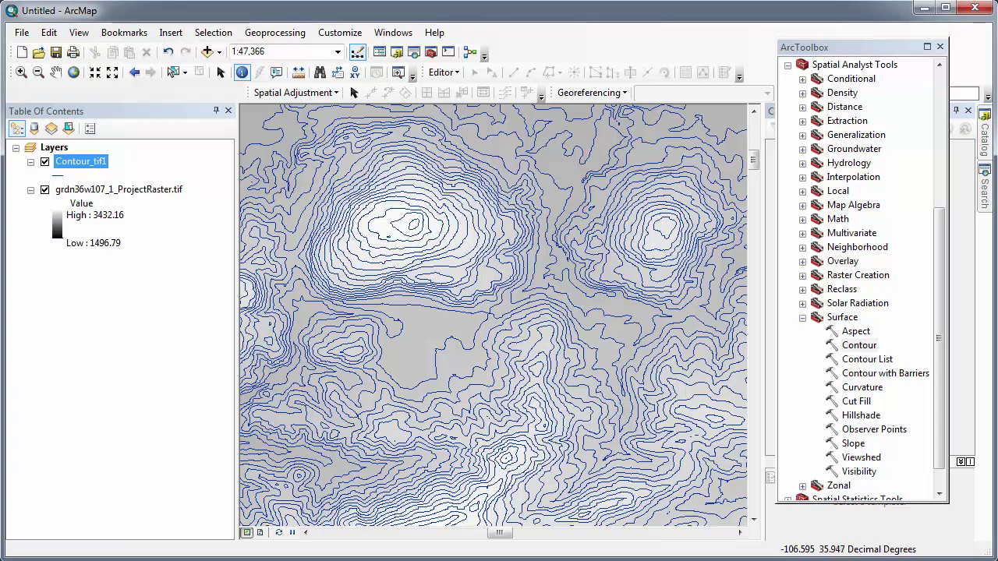
{"action": "left_click_drag", "start_coordinate": [164, 111], "coordinate": [553, 148]}
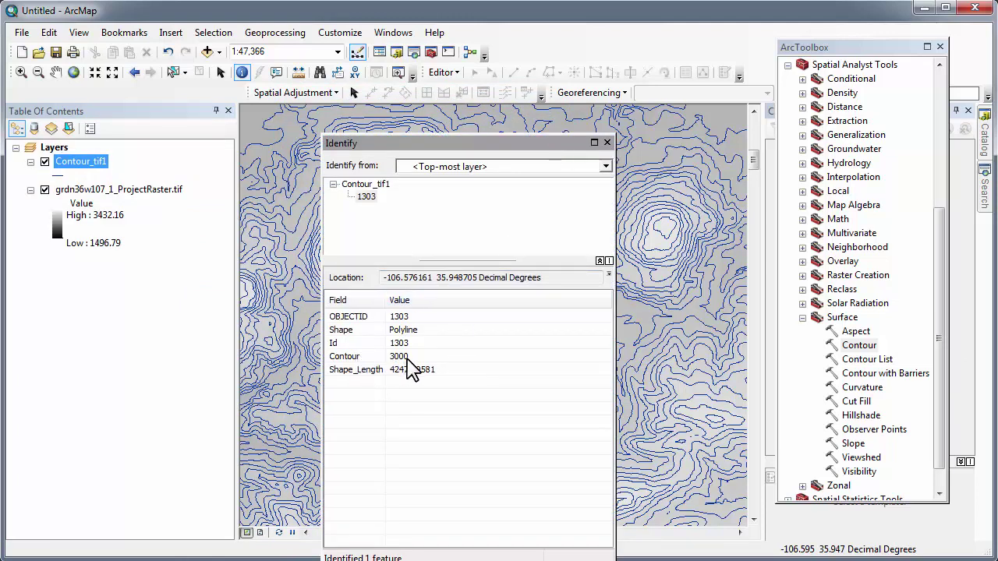
{"action": "left_click", "coordinate": [607, 144]}
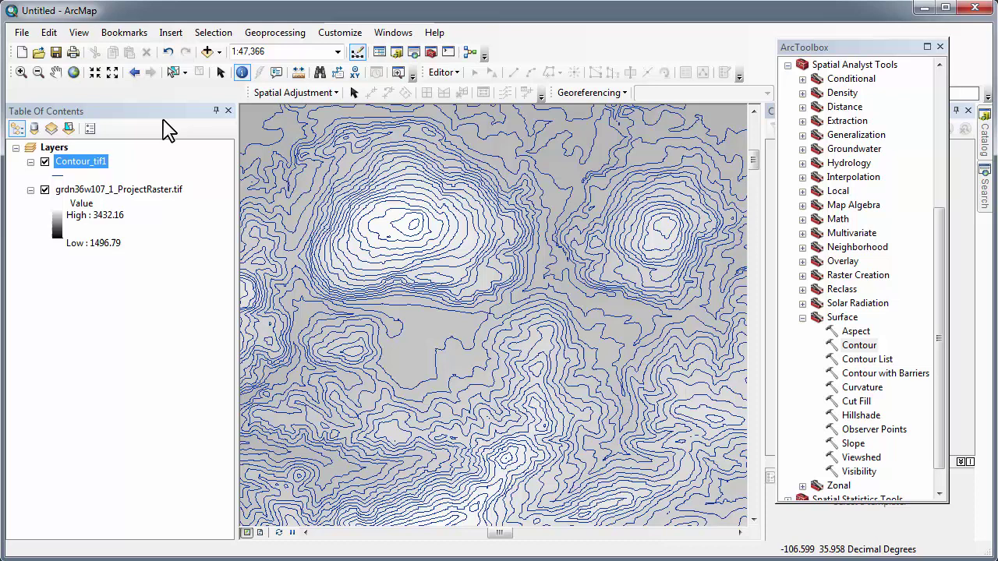
Add a Short Integer field named ELEVATION to the attribute table of the Contour_tif1 layer
{"action": "right_click", "coordinate": [97, 168]}
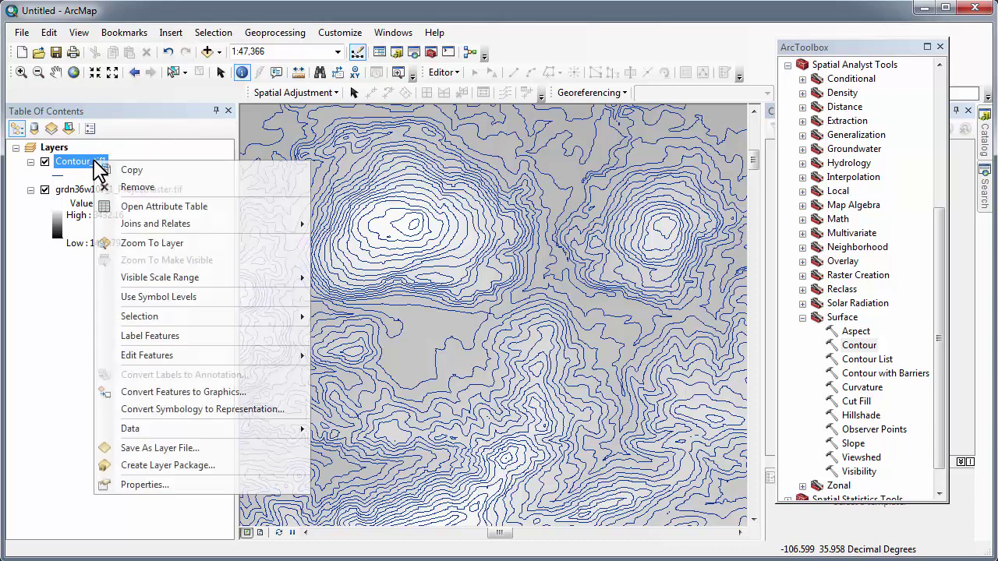
{"action": "left_click", "coordinate": [132, 205]}
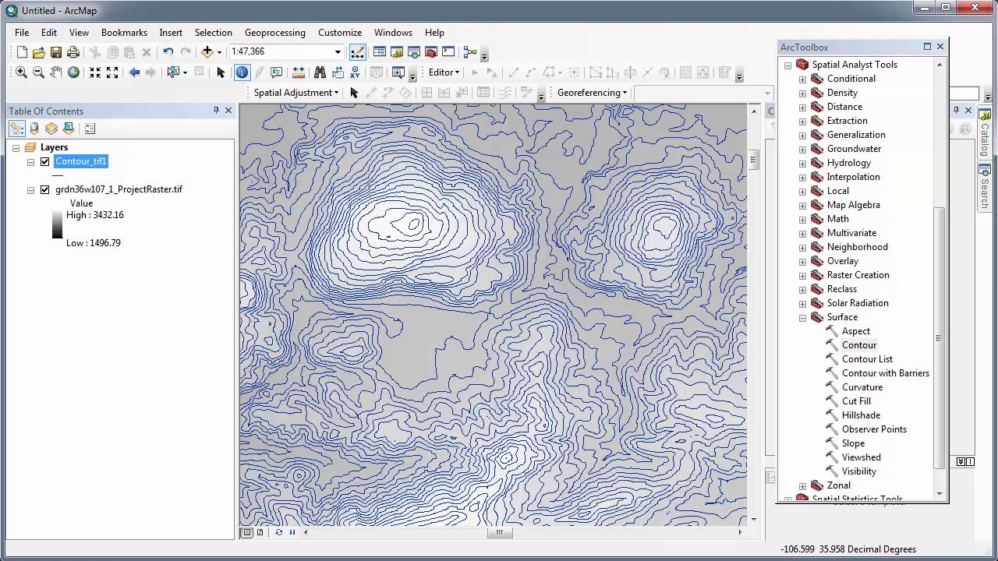
{"action": "left_click_drag", "start_coordinate": [637, 120], "coordinate": [601, 136]}
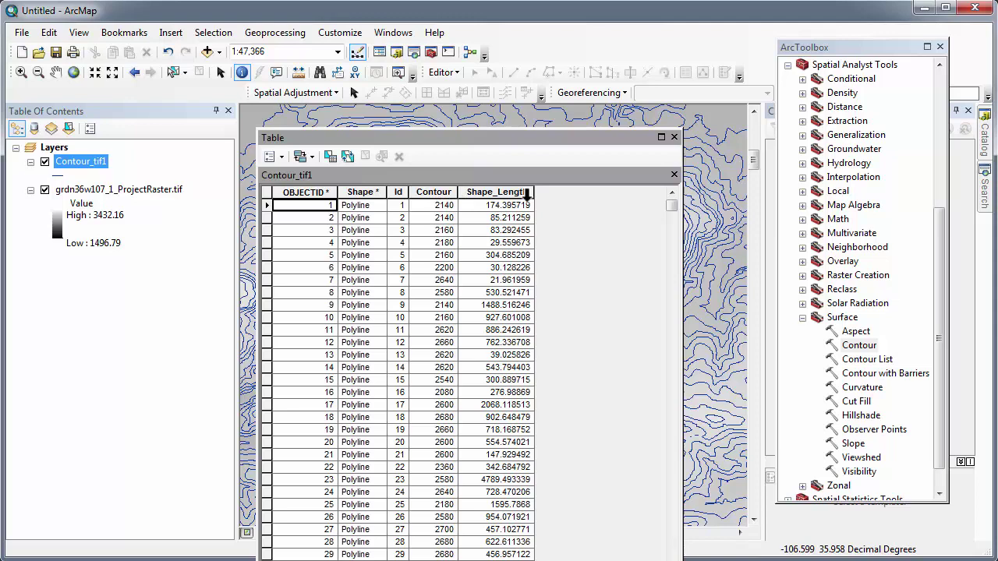
{"action": "left_click", "coordinate": [282, 156]}
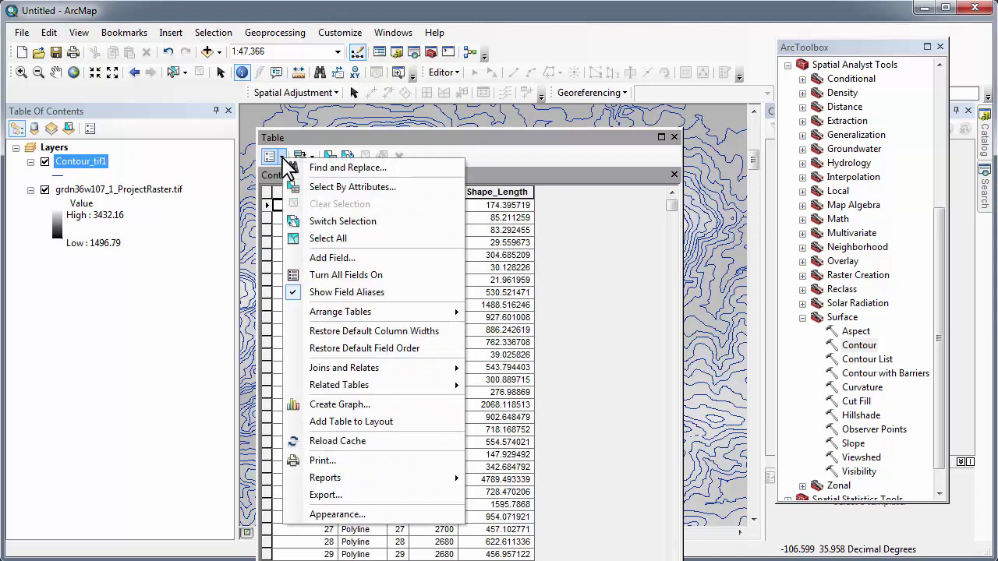
{"action": "left_click", "coordinate": [331, 258]}
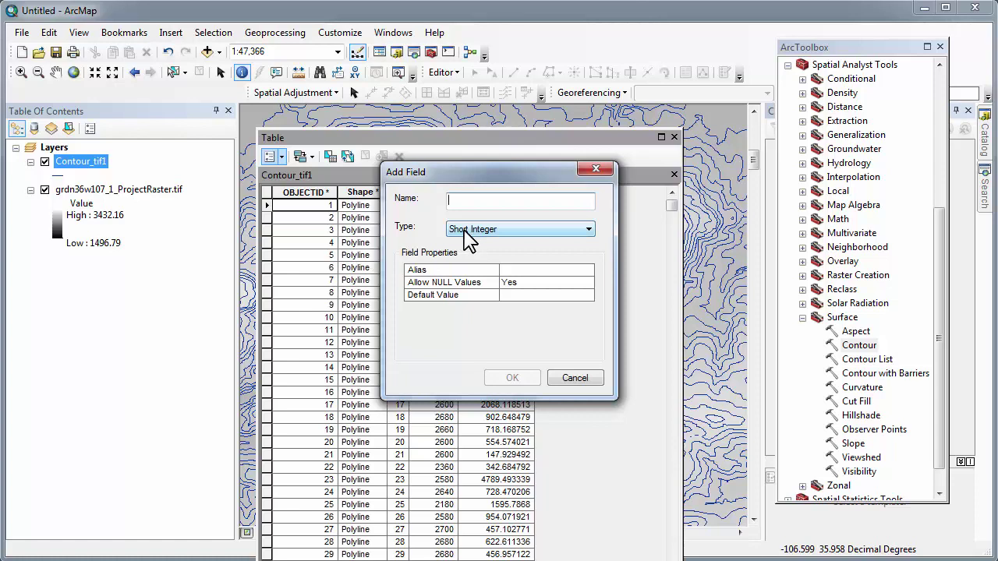
{"action": "type", "text": "ELEVATION"}
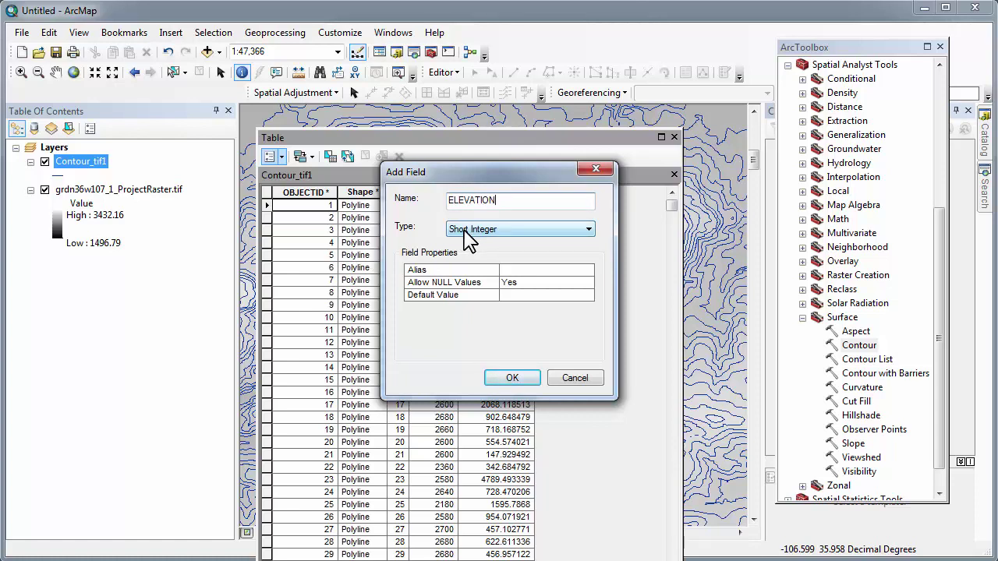
{"action": "left_click", "coordinate": [512, 378]}
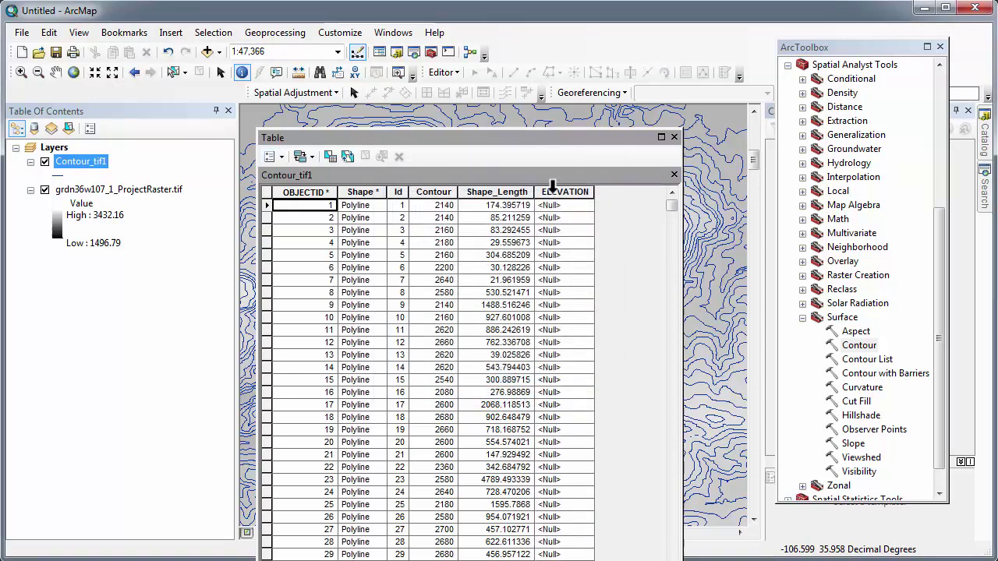
Calculate the ELEVATION field from [Contour] with the Field Calculator and close the attribute table
{"action": "left_click", "coordinate": [557, 195]}
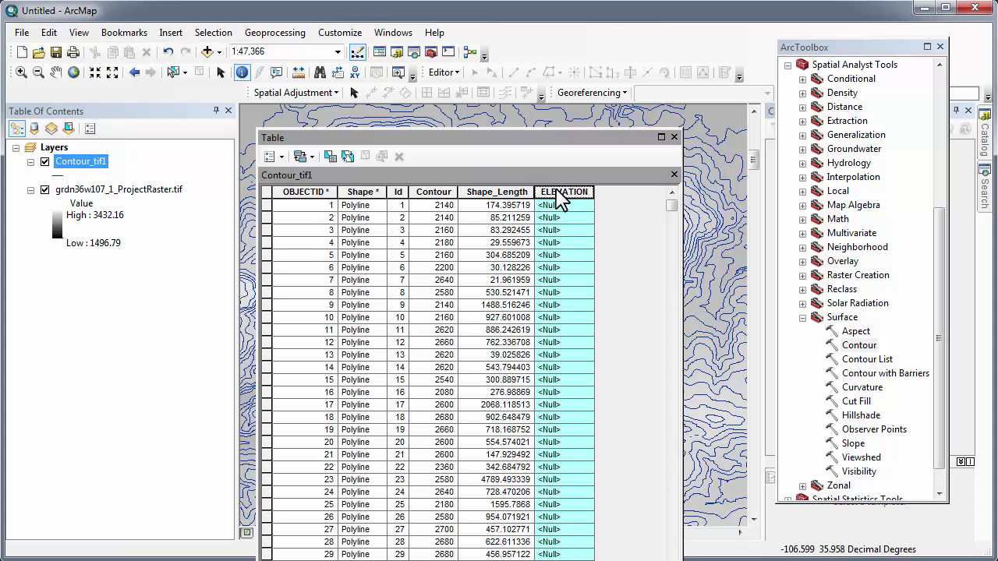
{"action": "right_click", "coordinate": [557, 195]}
{"action": "left_click", "coordinate": [608, 290]}
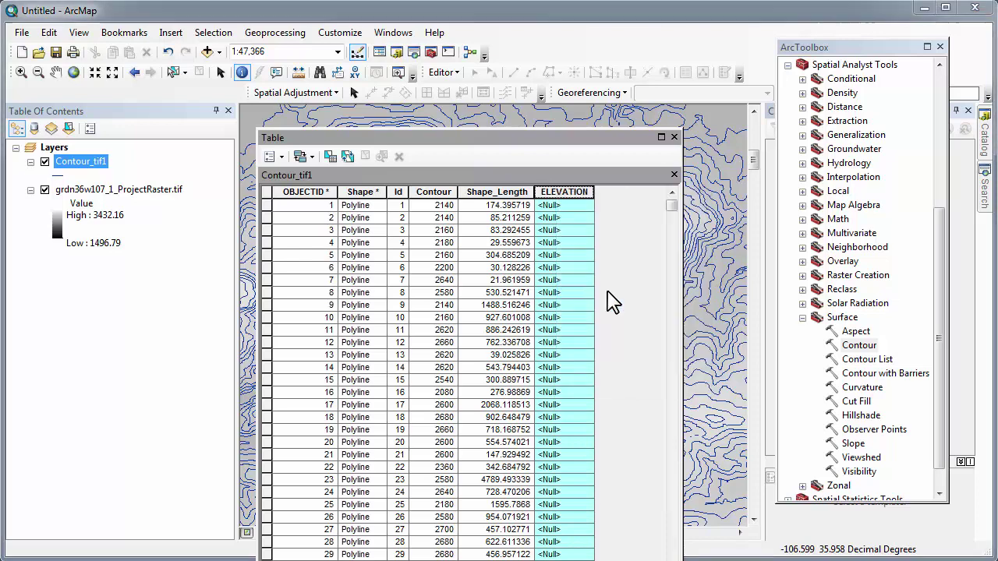
{"action": "left_click", "coordinate": [463, 327]}
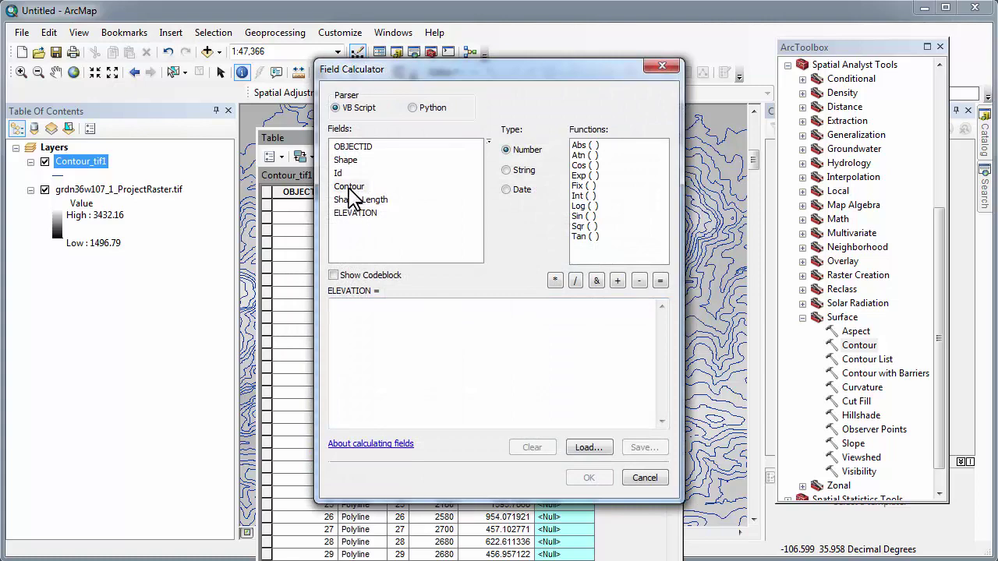
{"action": "double_click", "coordinate": [348, 189]}
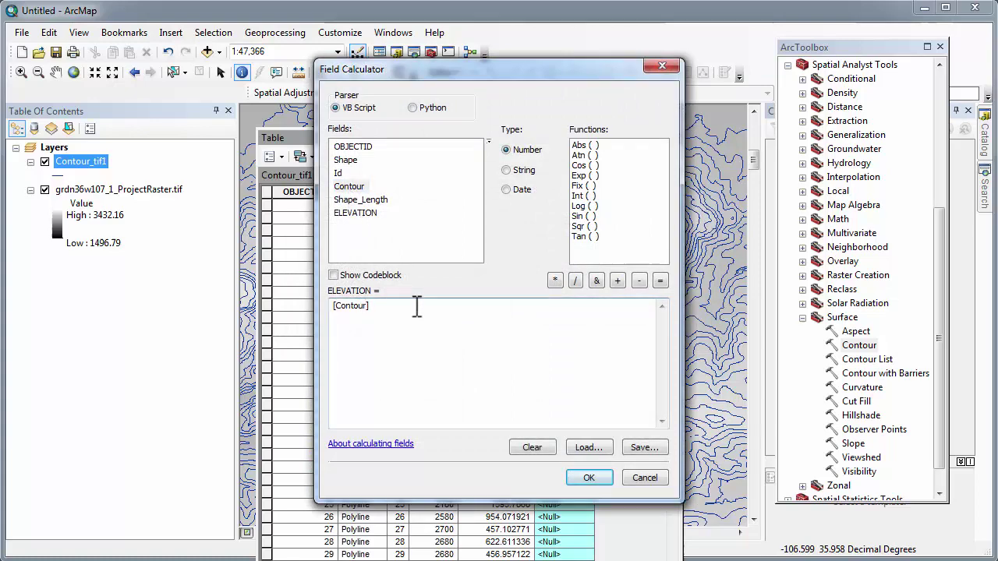
{"action": "left_click", "coordinate": [589, 478]}
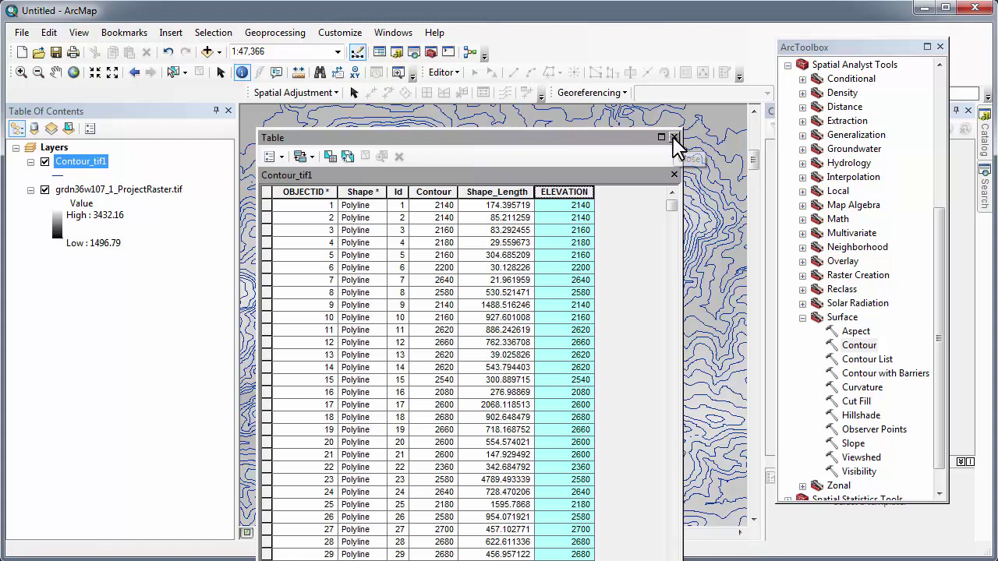
{"action": "left_click", "coordinate": [675, 138]}
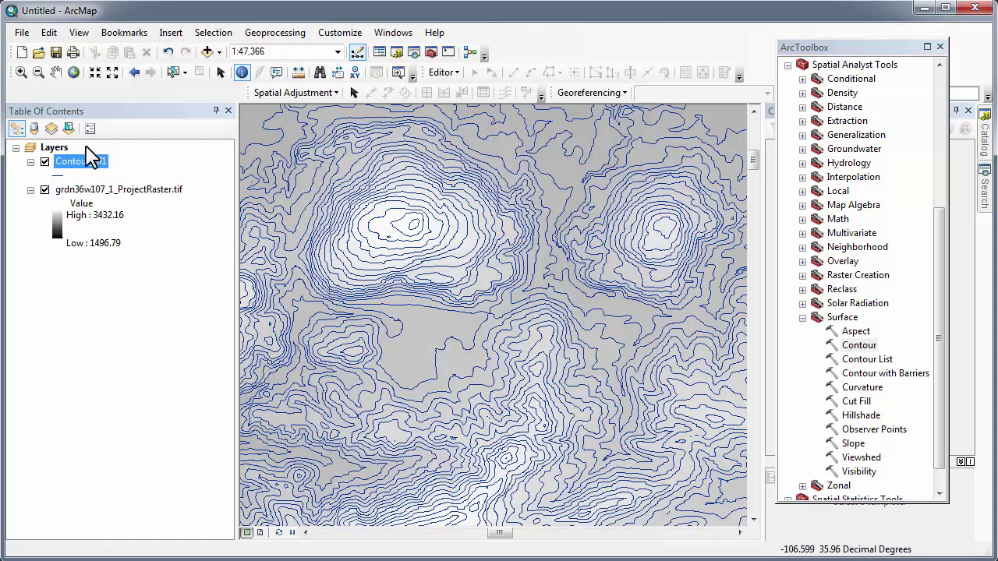
Start an Export to CAD for the Contour_tif1 layer and set the output type to DXF_R14
{"action": "right_click", "coordinate": [86, 162]}
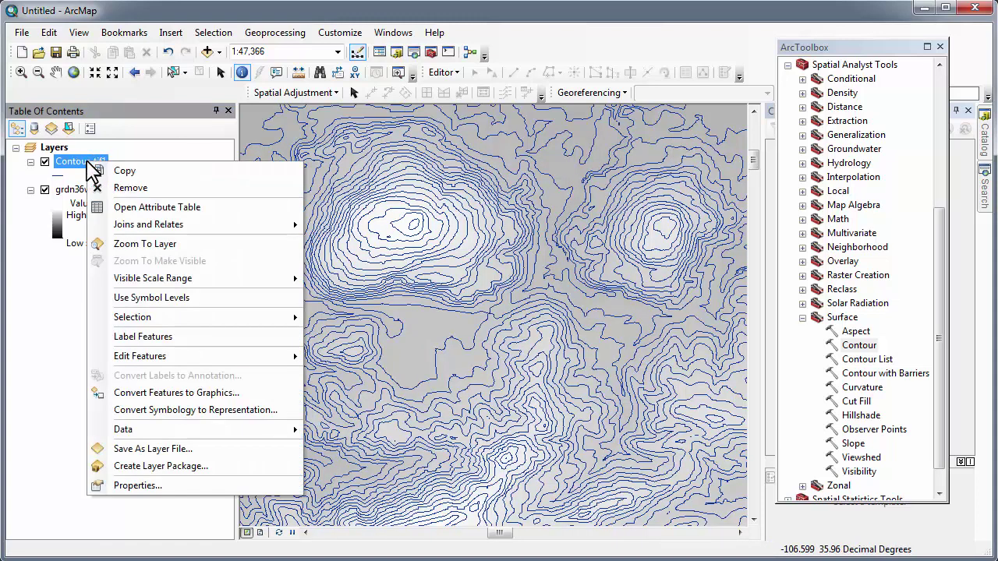
{"action": "mouse_move", "coordinate": [155, 437]}
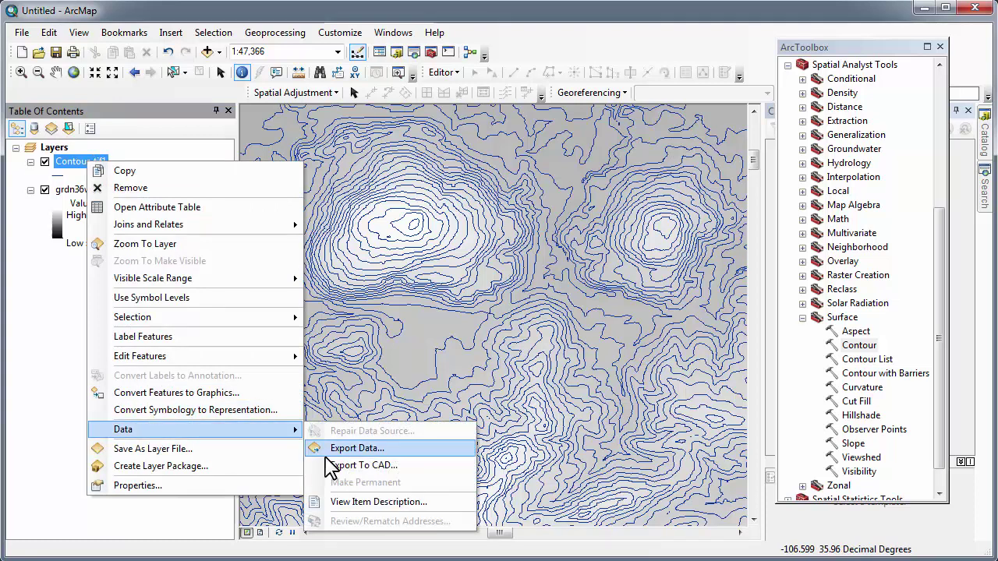
{"action": "left_click", "coordinate": [348, 466]}
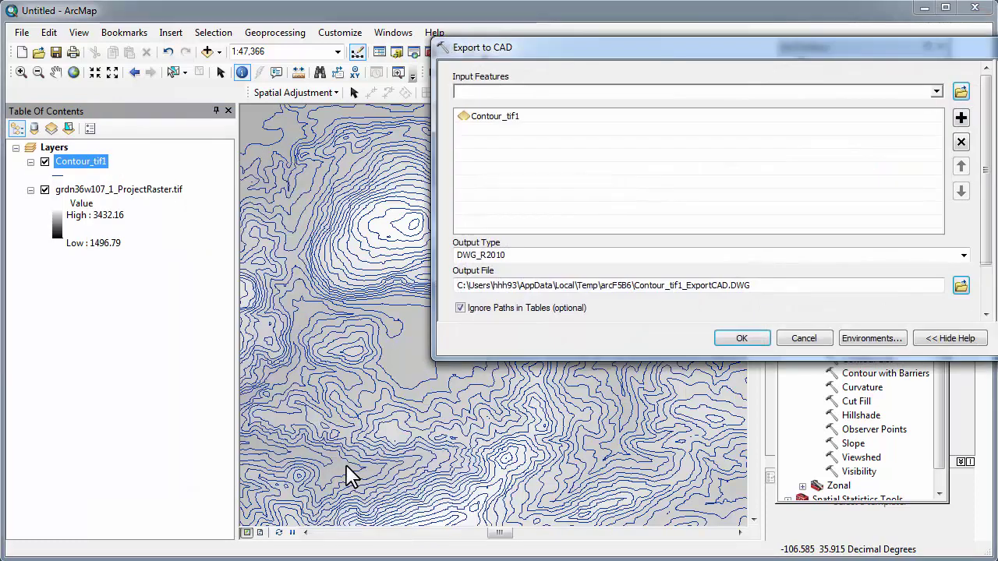
{"action": "left_click_drag", "start_coordinate": [553, 23], "coordinate": [275, 125]}
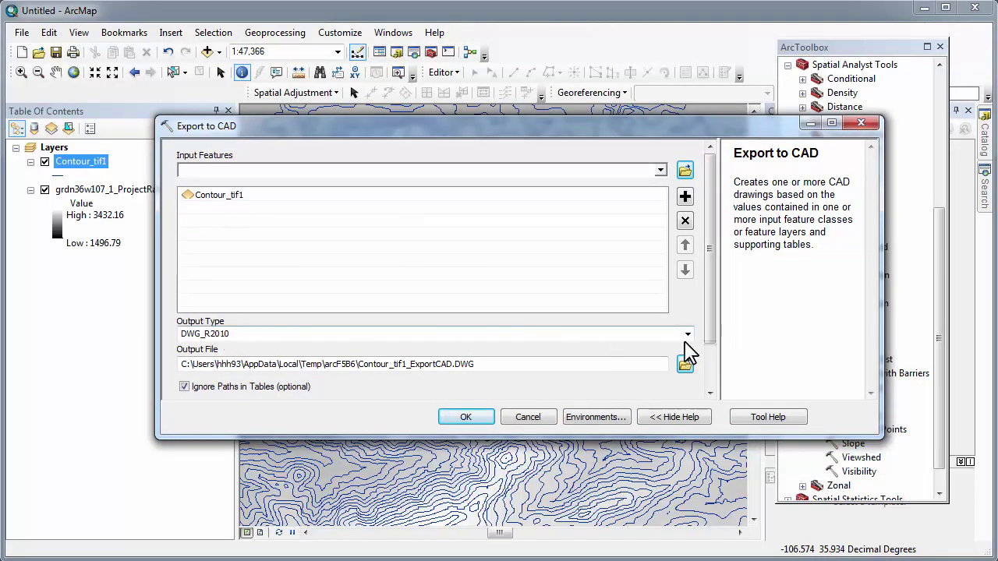
{"action": "left_click", "coordinate": [687, 335]}
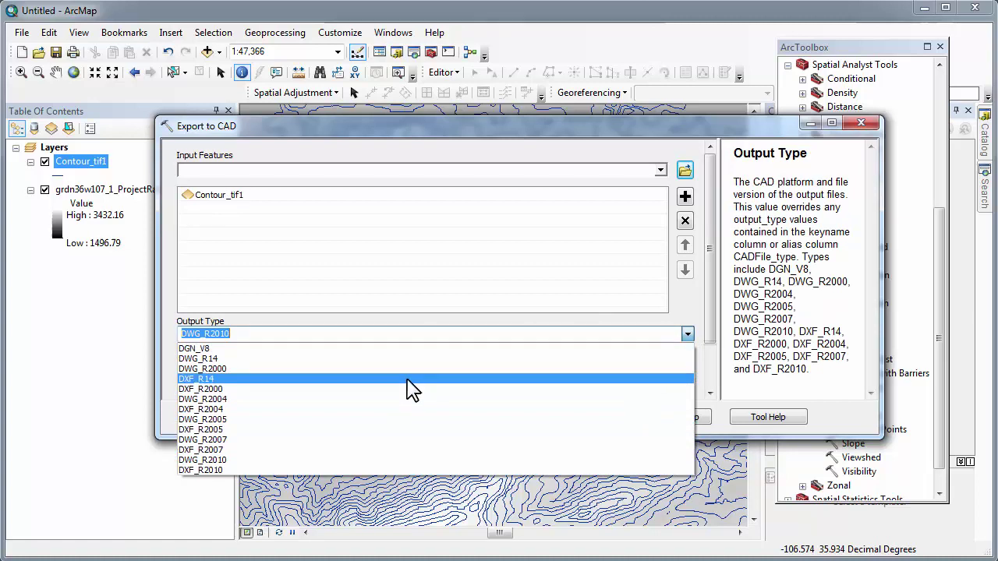
{"action": "left_click", "coordinate": [408, 380]}
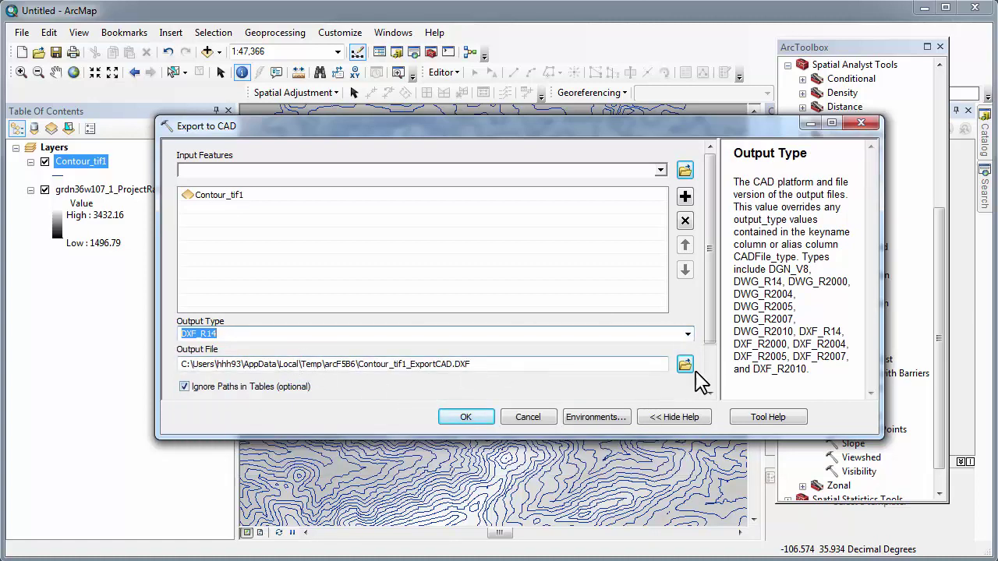
Browse for the CAD output location and connect to the folder E:\GIS_TERRAIN
{"action": "left_click", "coordinate": [686, 367]}
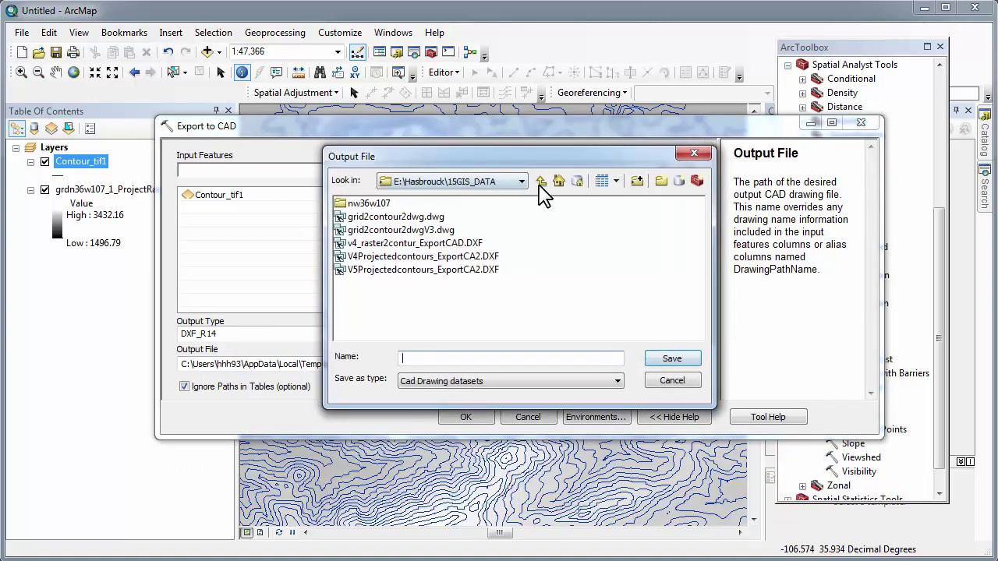
{"action": "left_click", "coordinate": [541, 182]}
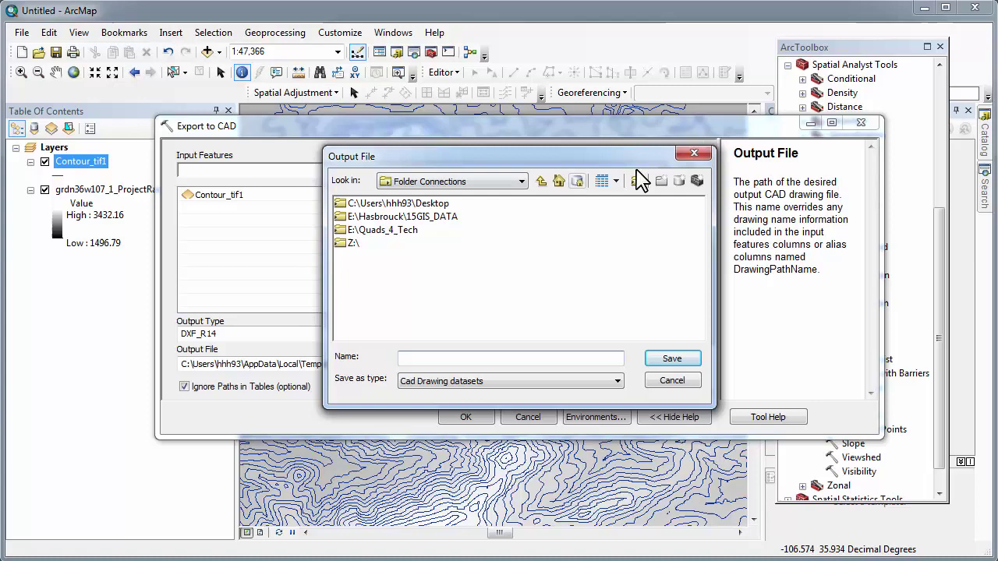
{"action": "left_click", "coordinate": [637, 182]}
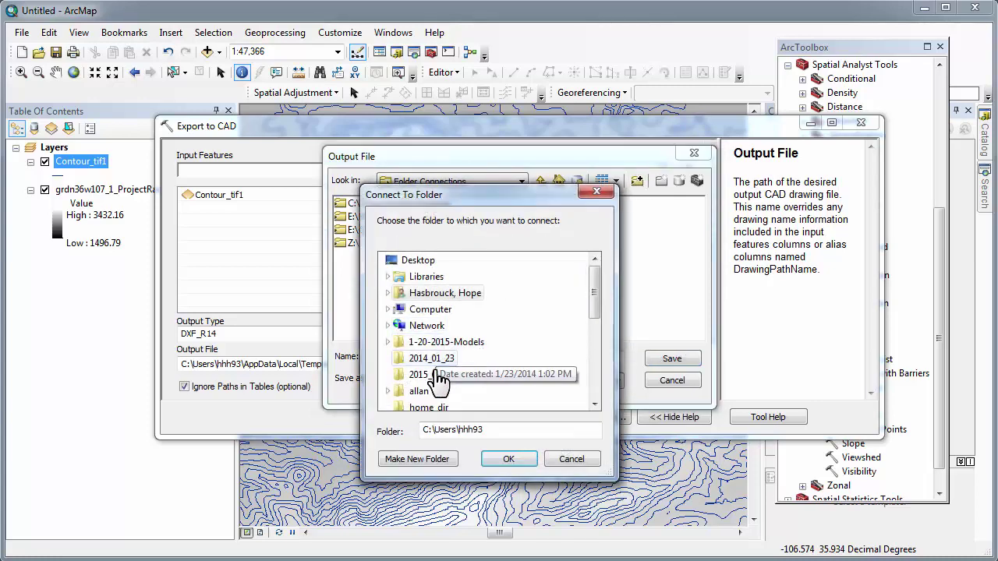
{"action": "left_click", "coordinate": [388, 309]}
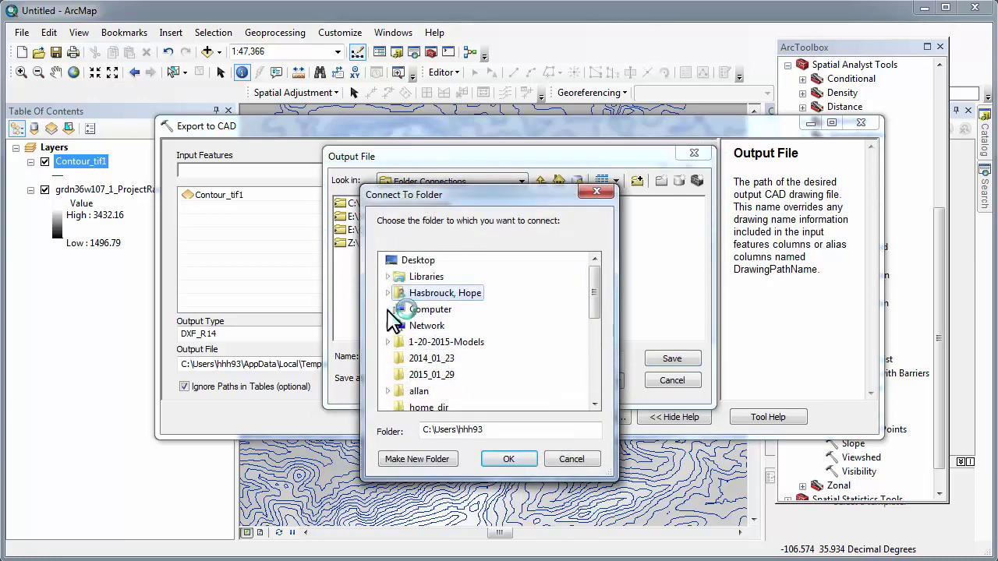
{"action": "left_click", "coordinate": [424, 358]}
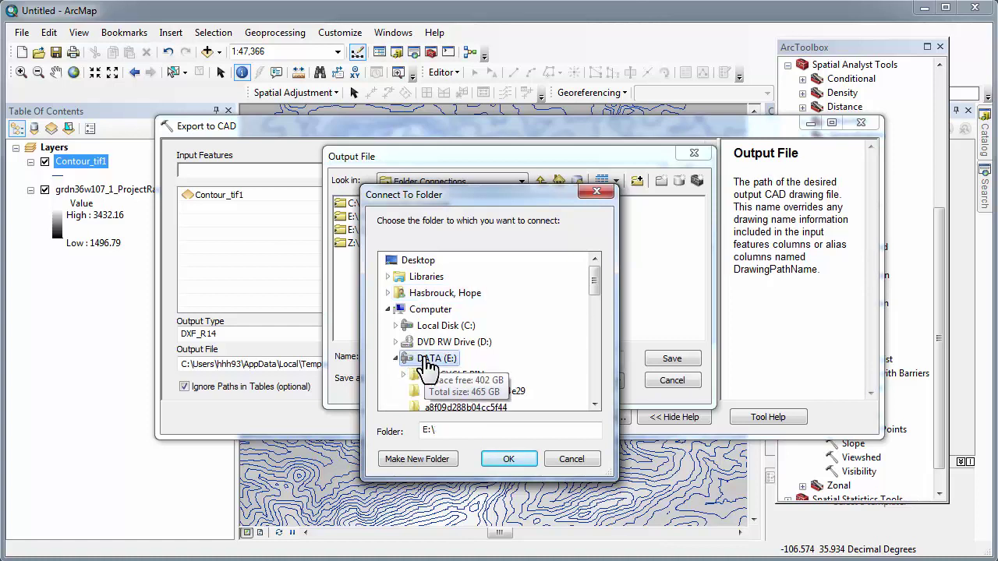
{"action": "scroll", "coordinate": [597, 301], "scroll_direction": "down", "scroll_amount": 2}
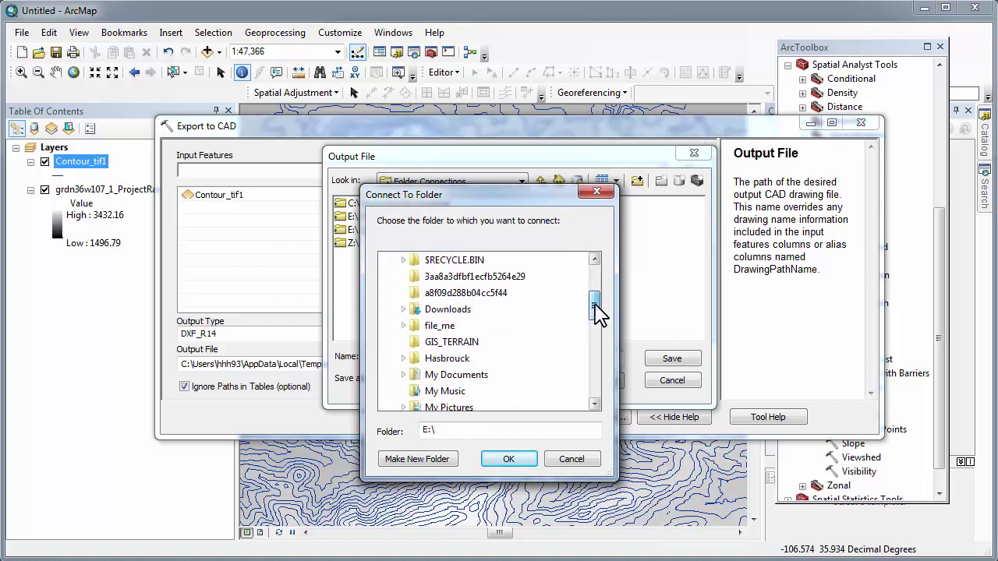
{"action": "left_click", "coordinate": [462, 343]}
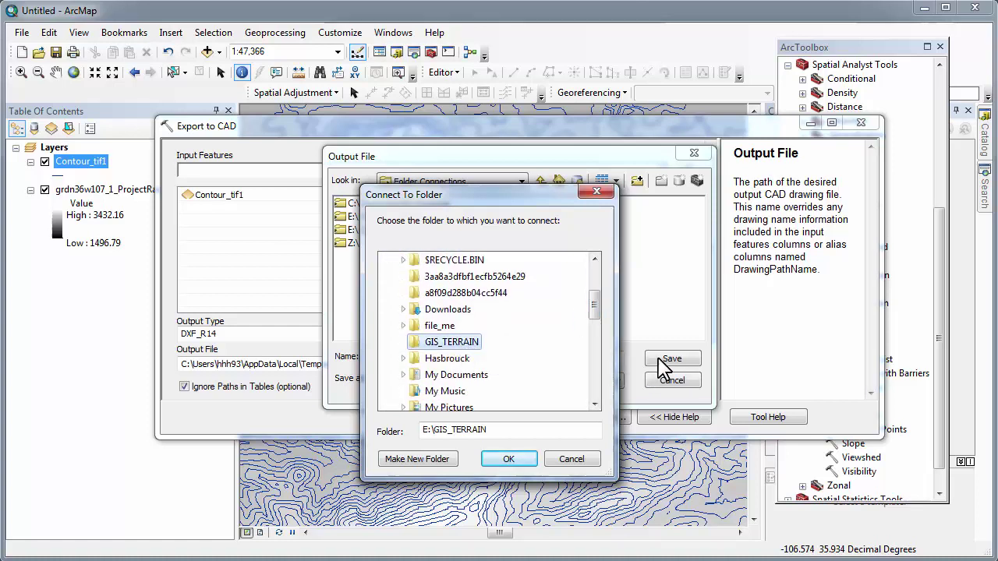
{"action": "left_click", "coordinate": [669, 362]}
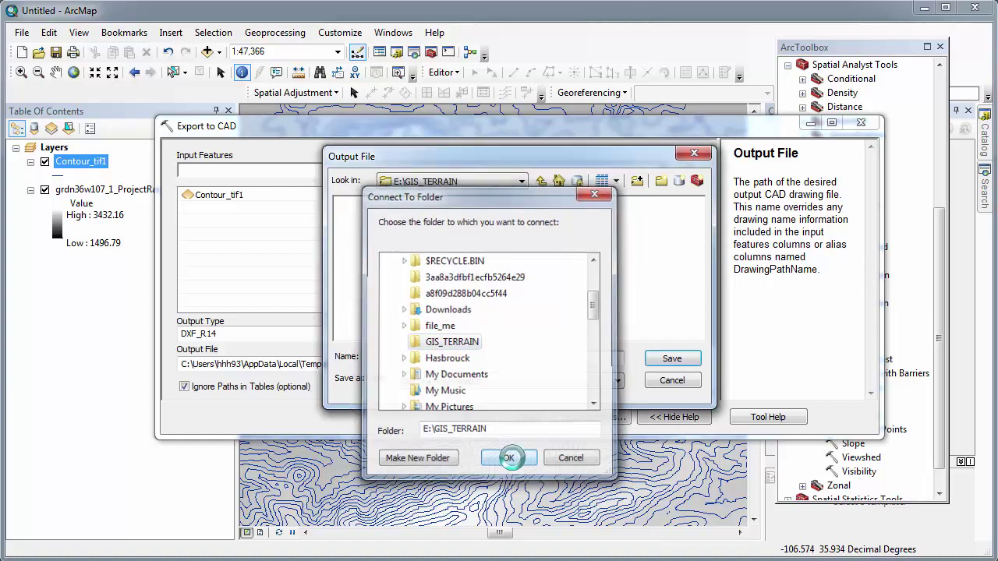
{"action": "left_click", "coordinate": [508, 458]}
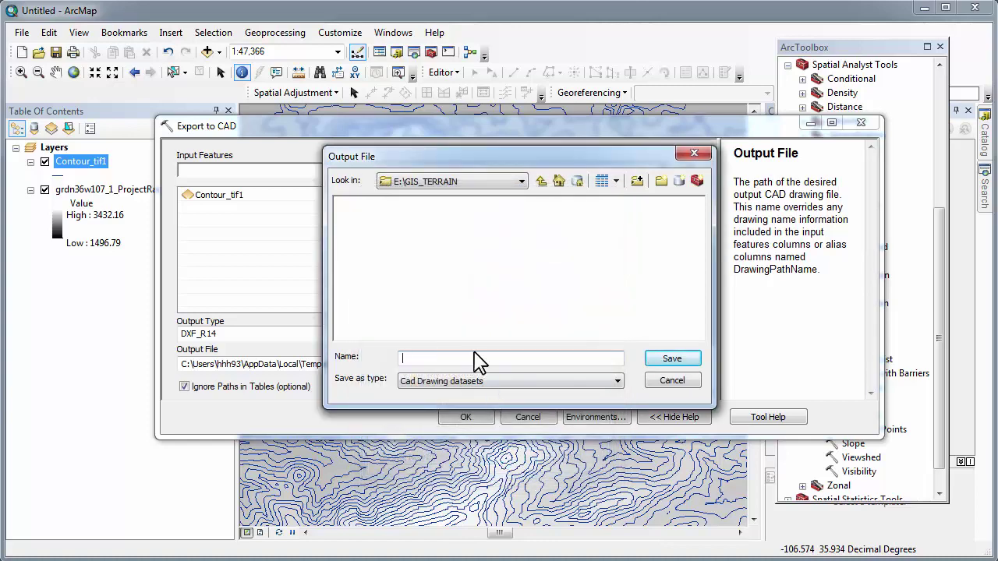
Name the output file contour_export.dxf in GIS_TERRAIN and run the CAD export
{"action": "left_click", "coordinate": [479, 361]}
{"action": "type", "text": "contour_export.dxf"}
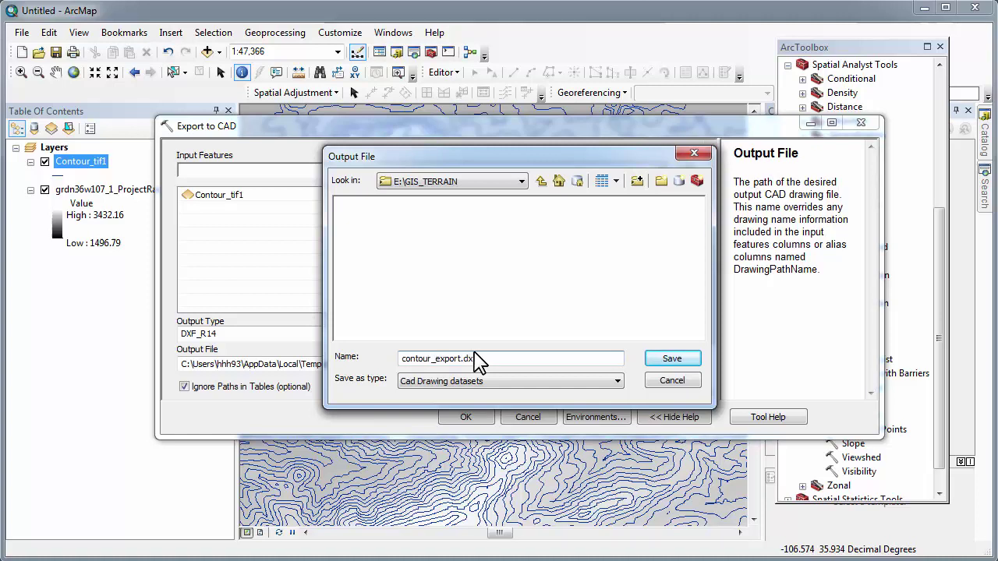
{"action": "key", "text": "Return"}
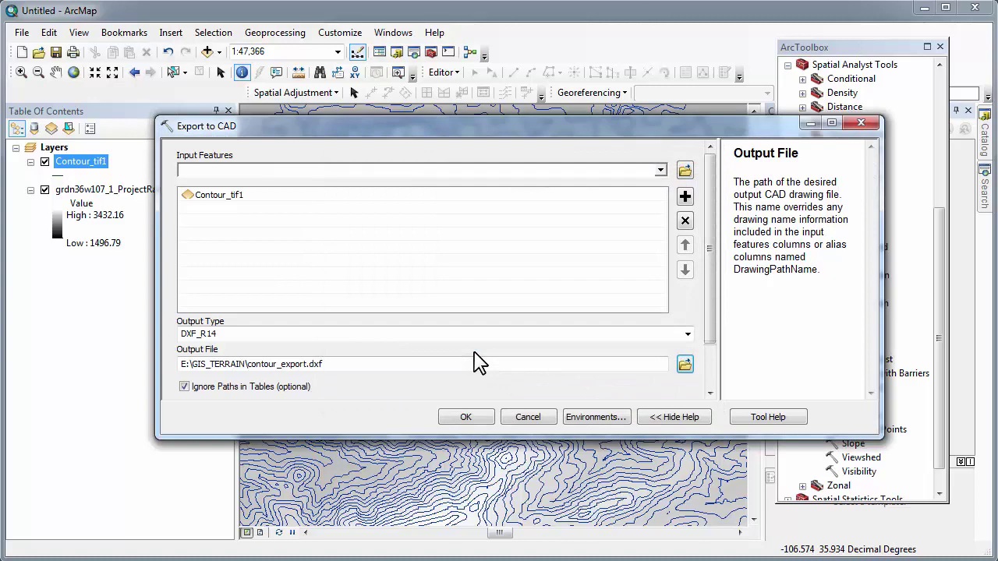
{"action": "left_click", "coordinate": [458, 419]}
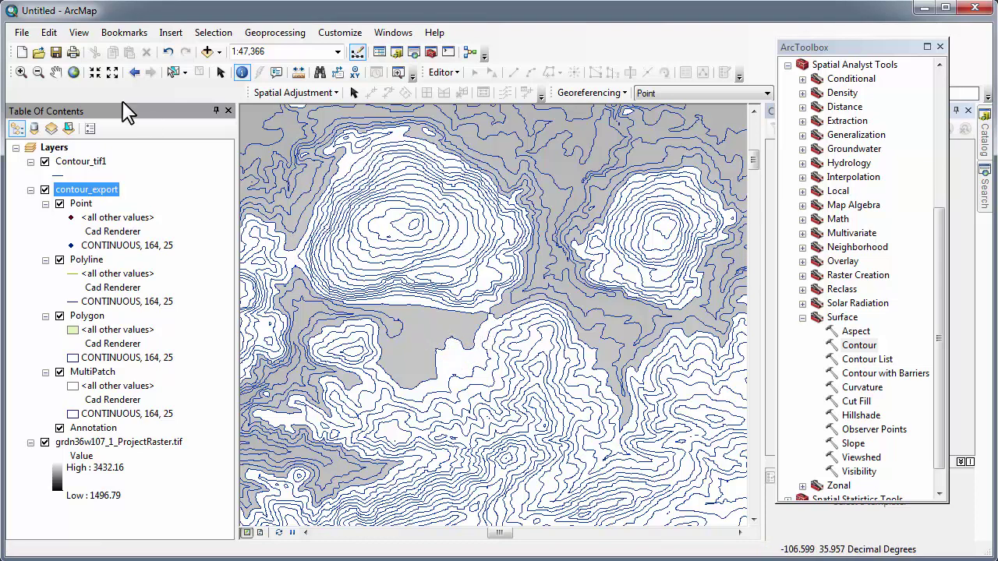
Save the map document as cad_export in the 15GIS_DATA folder
{"action": "left_click", "coordinate": [22, 34]}
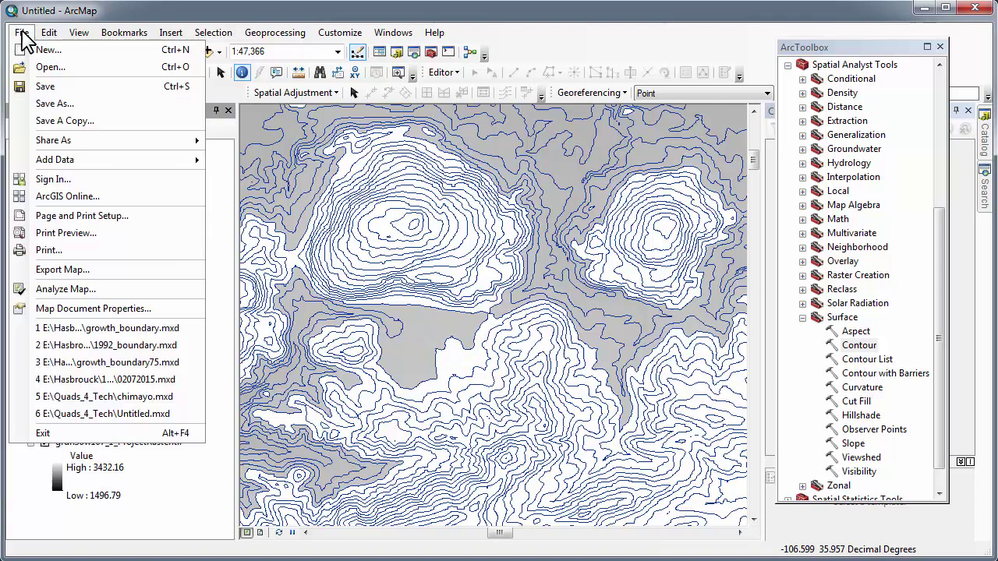
{"action": "left_click", "coordinate": [53, 89]}
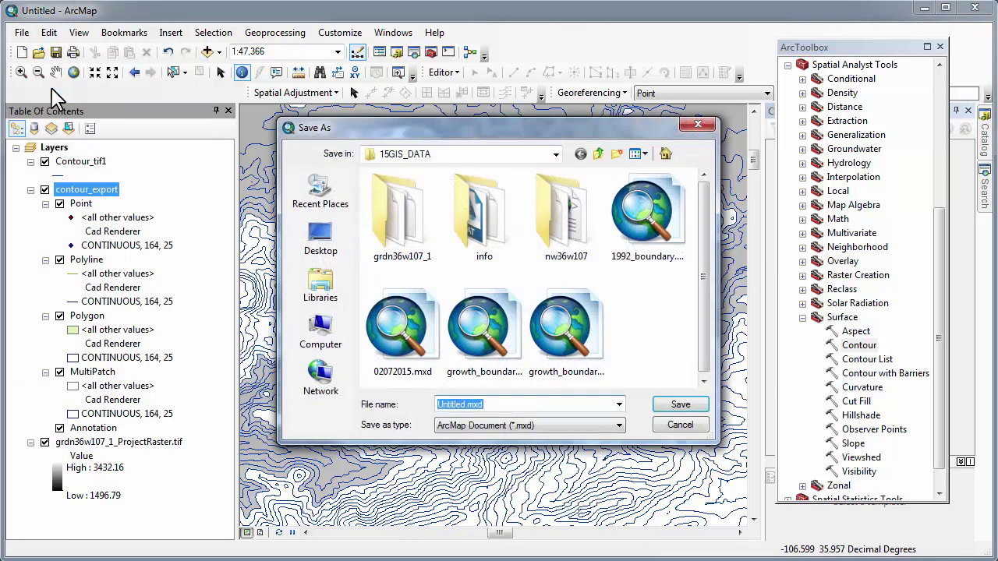
{"action": "type", "text": "cad_export"}
{"action": "key", "text": "Return"}
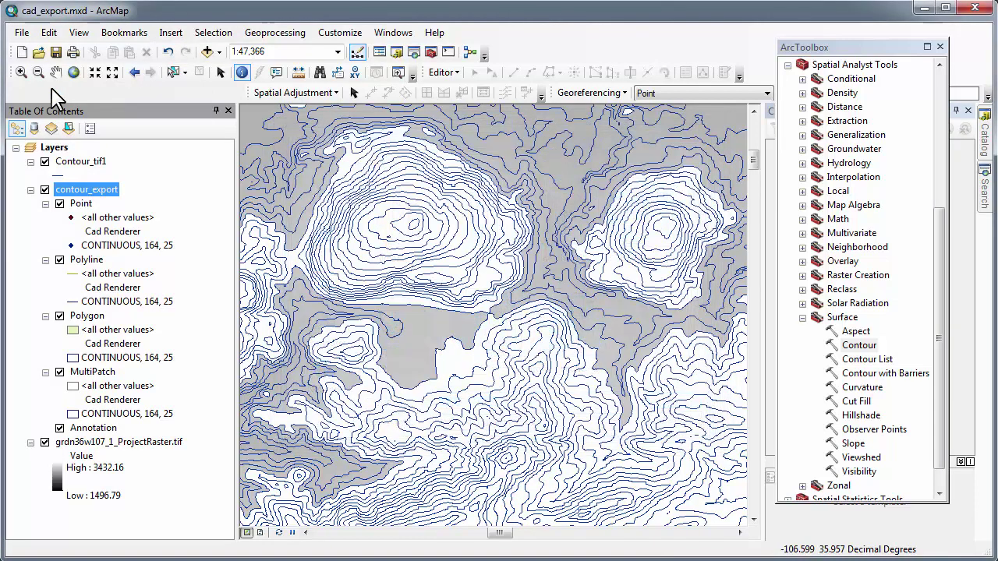
Exit ArcMap
{"action": "left_click", "coordinate": [22, 35]}
{"action": "mouse_move", "coordinate": [56, 163]}
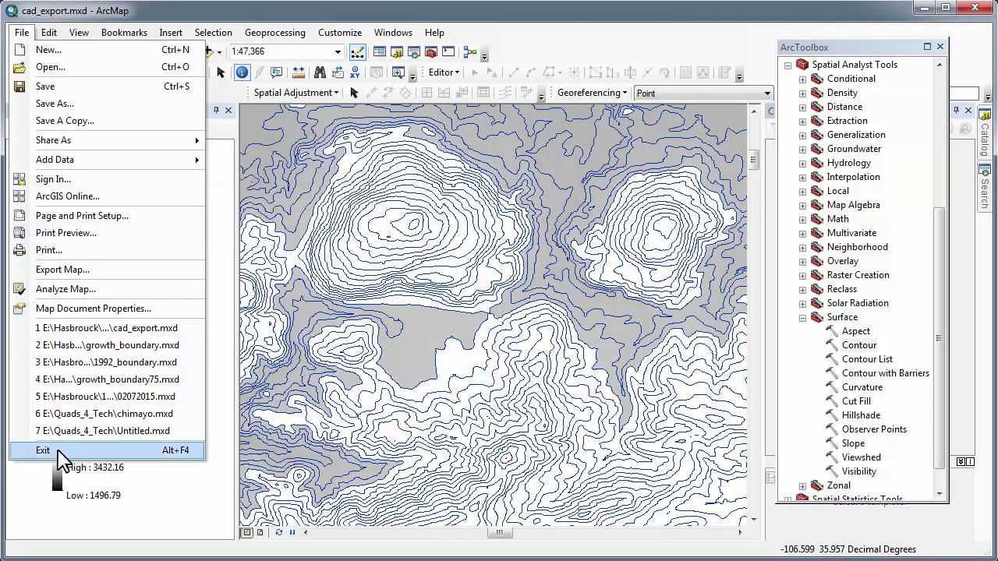
{"action": "left_click", "coordinate": [44, 450]}
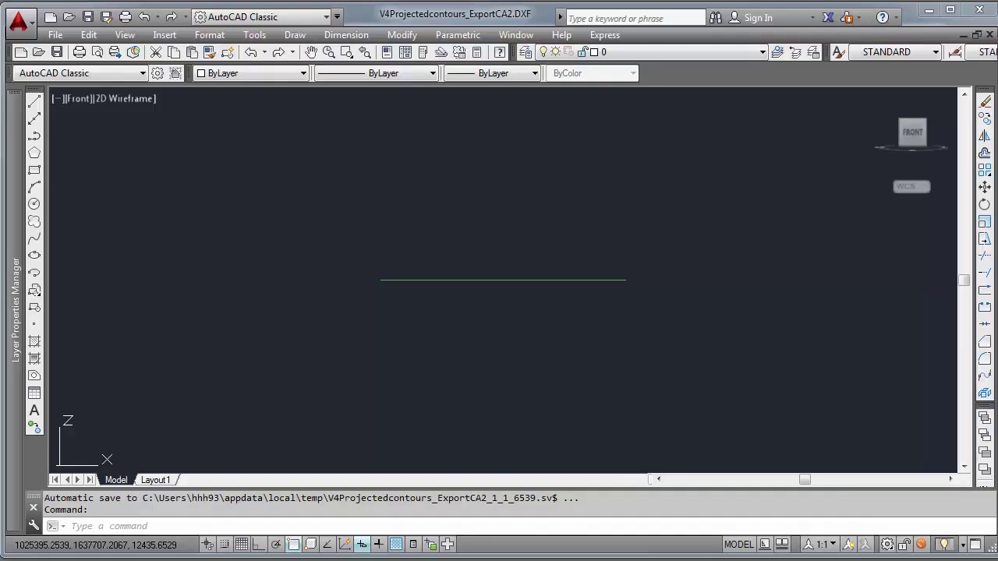
Switch to AutoCAD and create a new drawing from the acad.dwt template
{"action": "left_click", "coordinate": [56, 36]}
{"action": "left_click", "coordinate": [78, 54]}
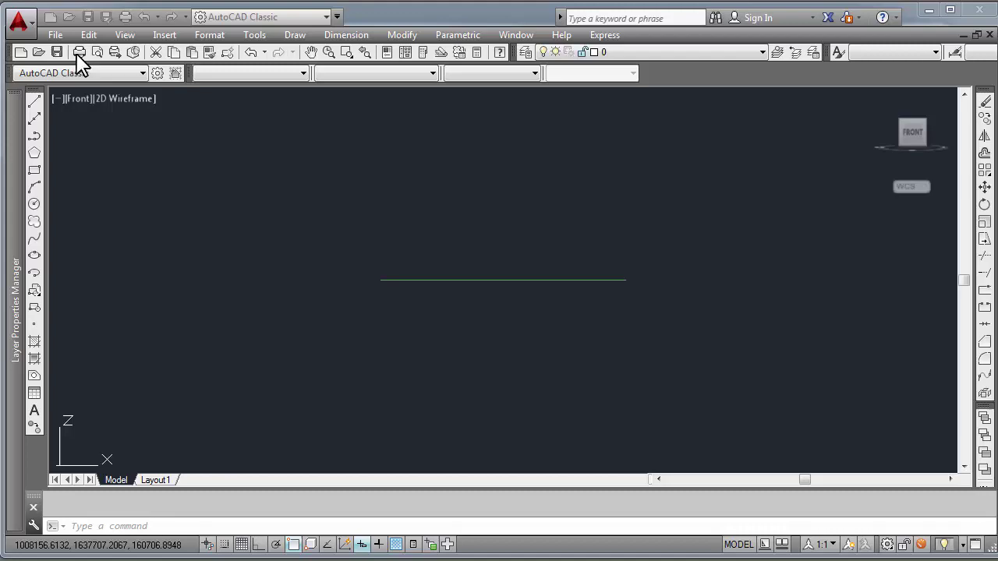
{"action": "left_click", "coordinate": [702, 434]}
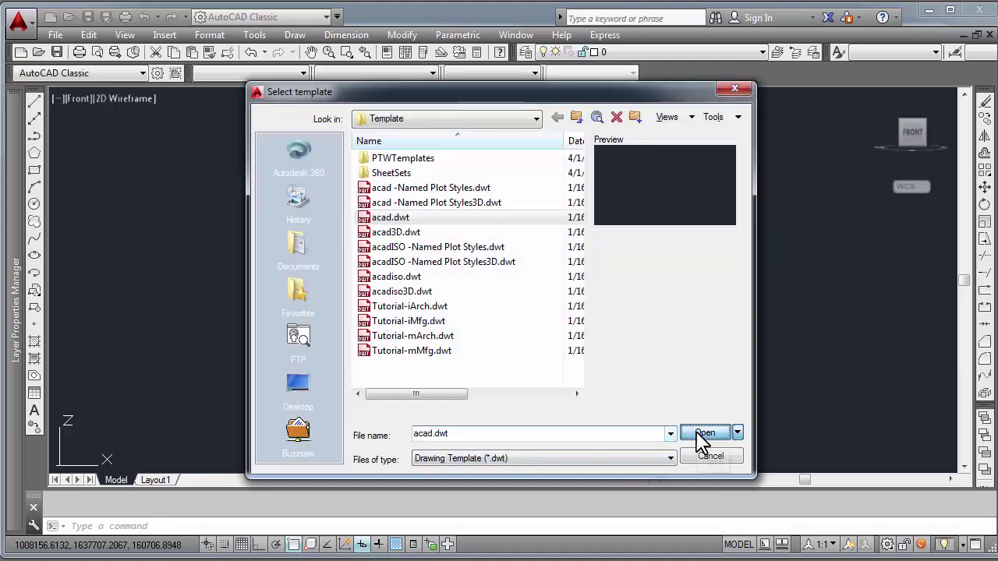
Open contour_export.dxf from the GIS_TERRAIN folder on the E: drive
{"action": "left_click", "coordinate": [54, 36]}
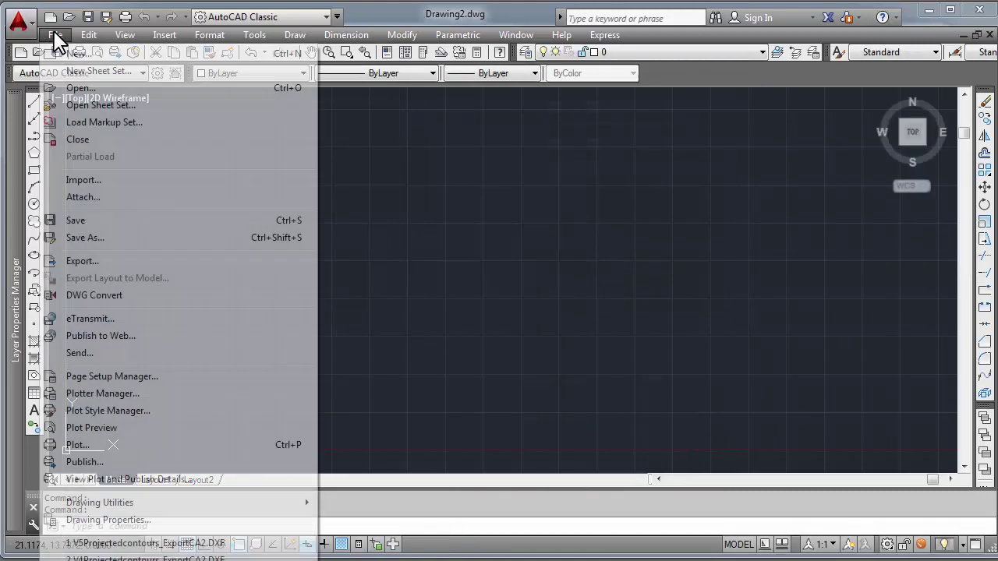
{"action": "left_click", "coordinate": [343, 36]}
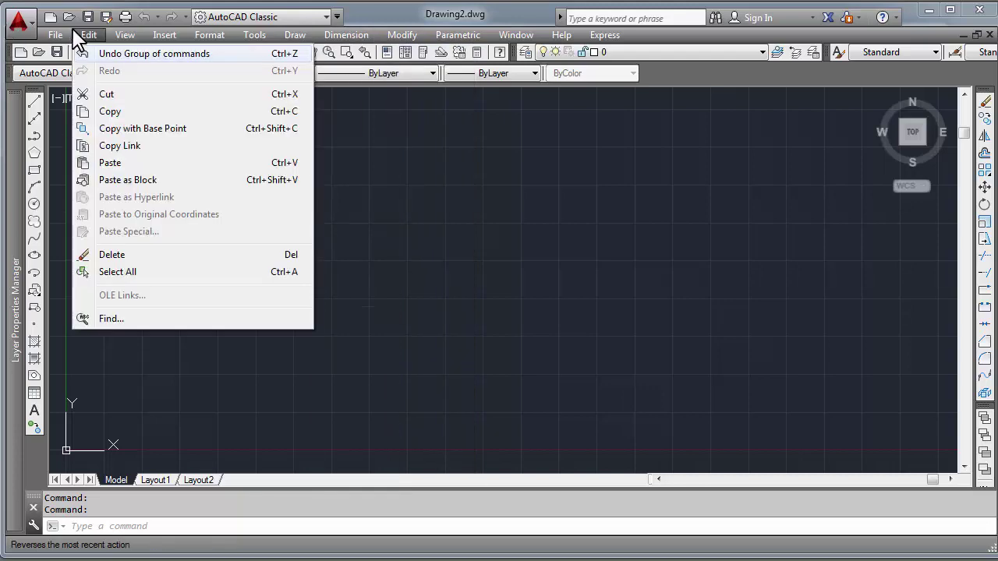
{"action": "mouse_move", "coordinate": [56, 36]}
{"action": "left_click", "coordinate": [81, 87]}
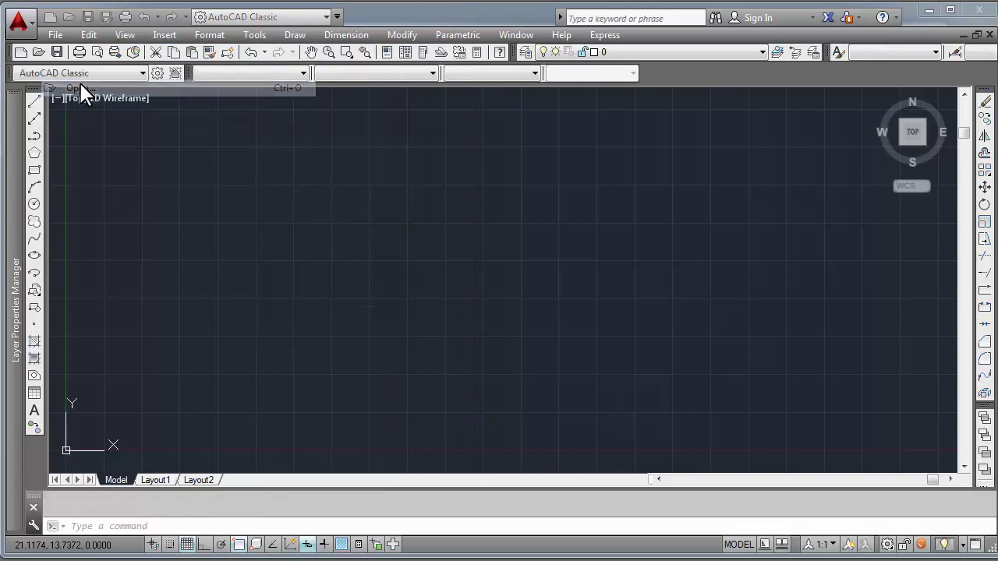
{"action": "left_click", "coordinate": [421, 118]}
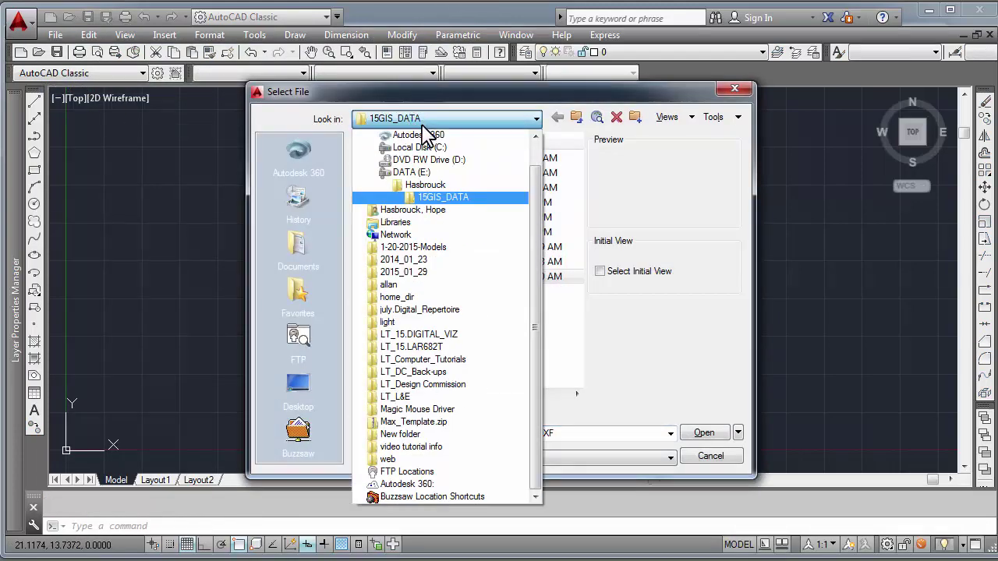
{"action": "left_click", "coordinate": [409, 171]}
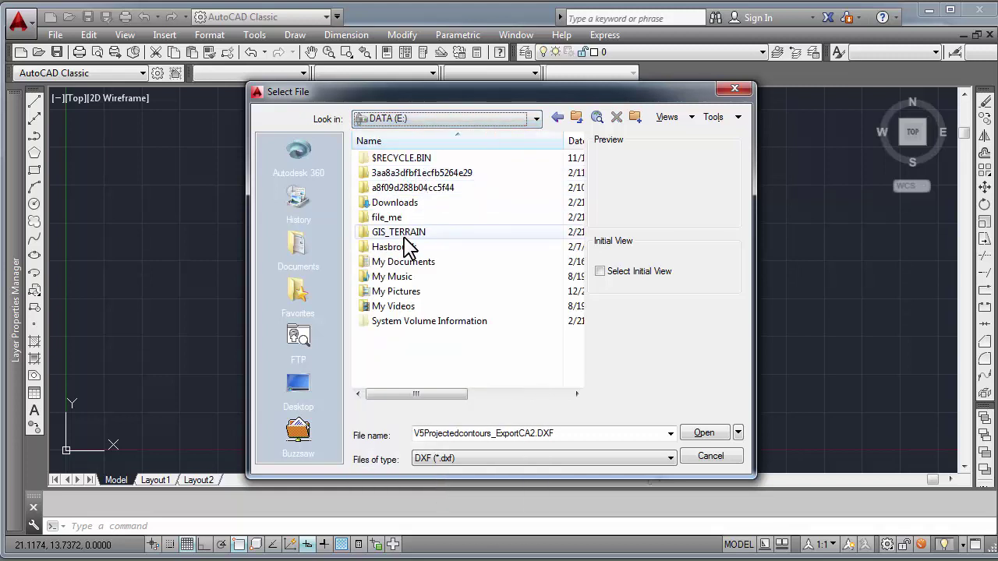
{"action": "double_click", "coordinate": [405, 232]}
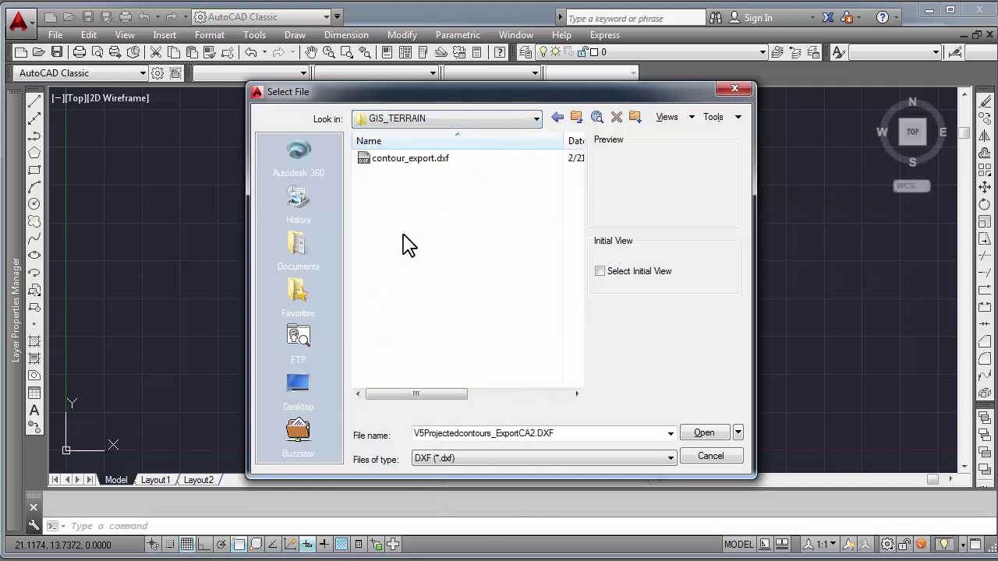
{"action": "left_click", "coordinate": [396, 160]}
{"action": "left_click", "coordinate": [702, 434]}
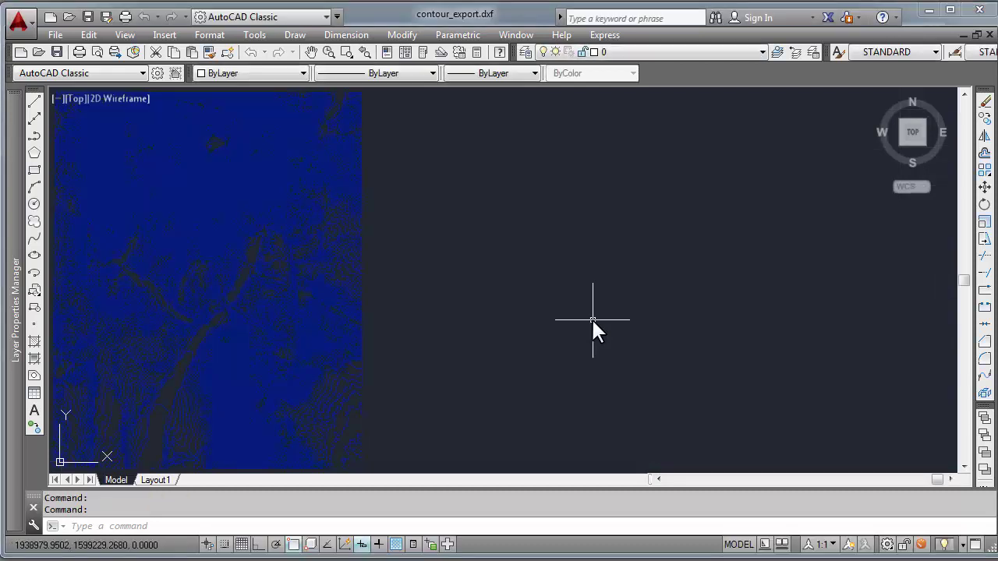
Check the contours' elevations in the front view with a window zoom on the middle of the profile
{"action": "left_click", "coordinate": [912, 152]}
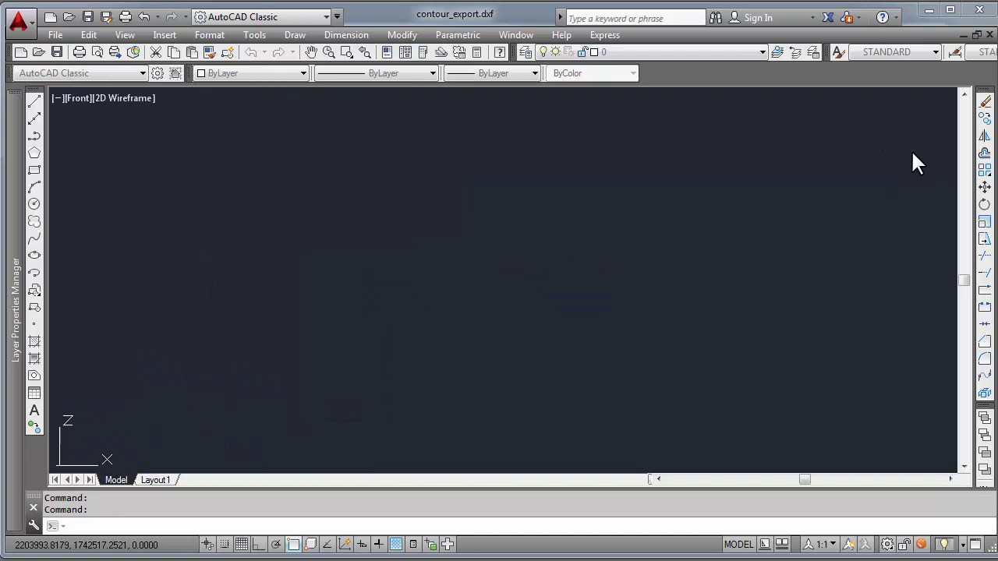
{"action": "type", "text": "z"}
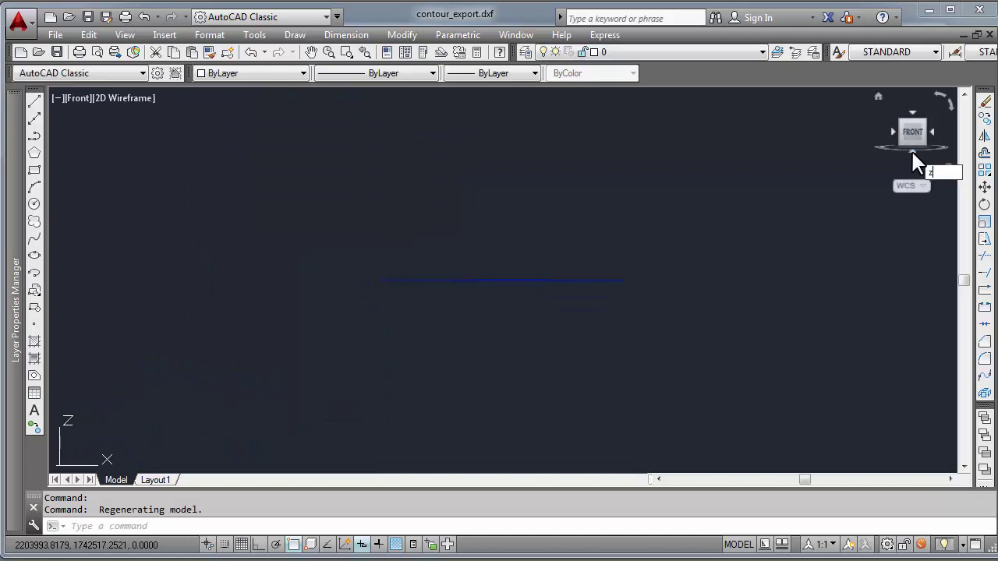
{"action": "key", "text": "Return"}
{"action": "type", "text": "w"}
{"action": "key", "text": "Return"}
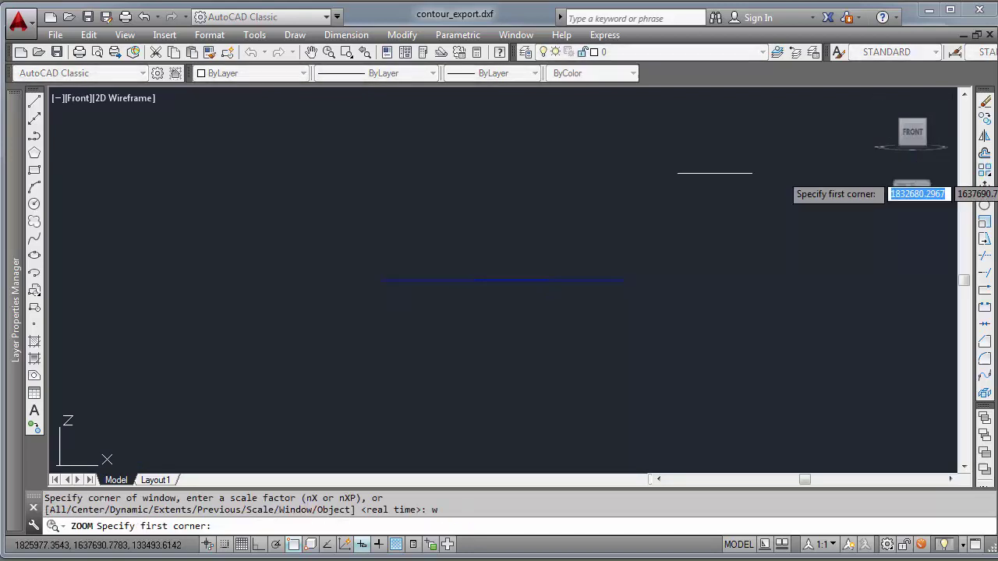
{"action": "left_click", "coordinate": [475, 274]}
{"action": "left_click", "coordinate": [517, 285]}
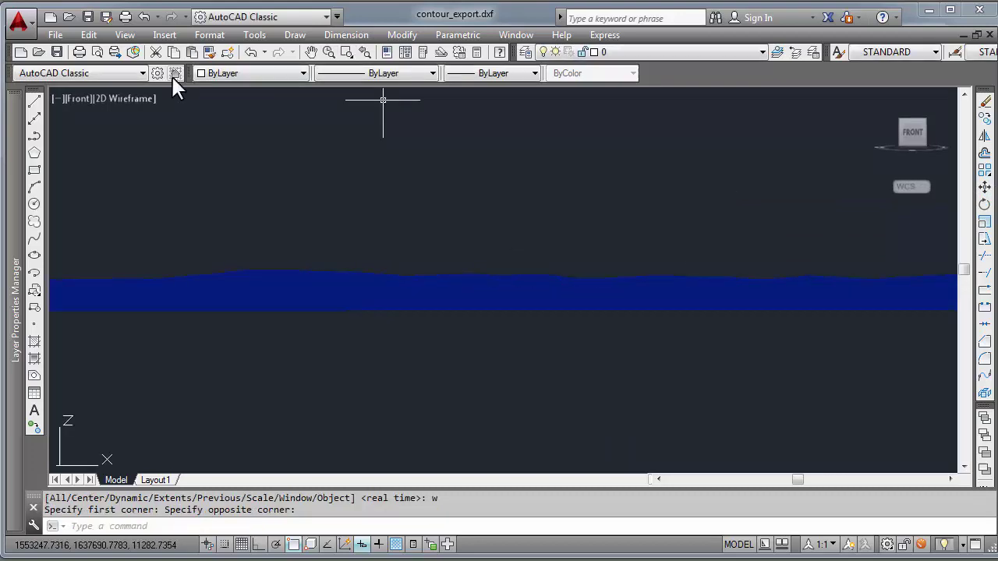
Set the color of the CONTOUR_TIF1 layer to white
{"action": "left_click", "coordinate": [527, 59]}
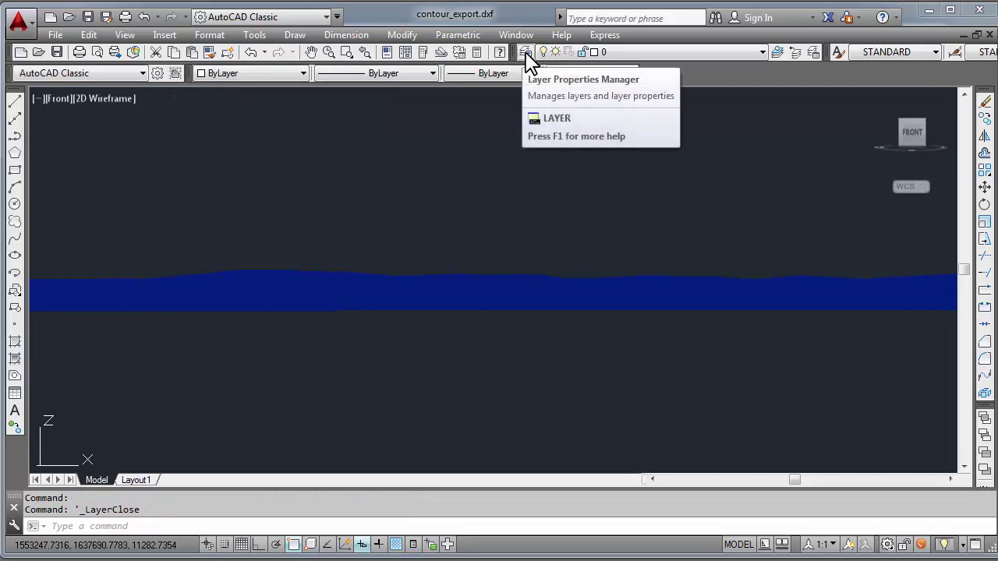
{"action": "left_click", "coordinate": [527, 59]}
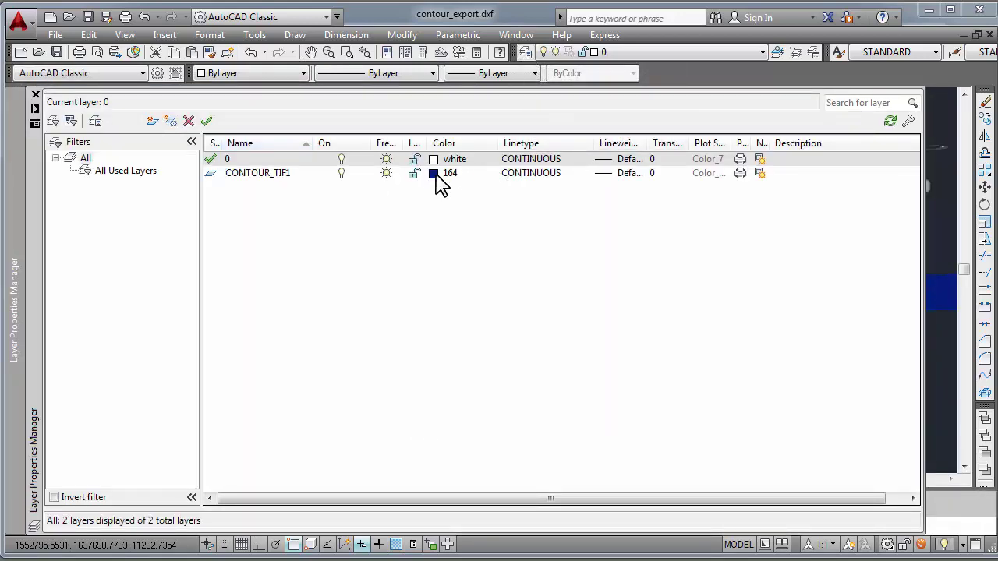
{"action": "left_click", "coordinate": [436, 174]}
{"action": "left_click", "coordinate": [463, 321]}
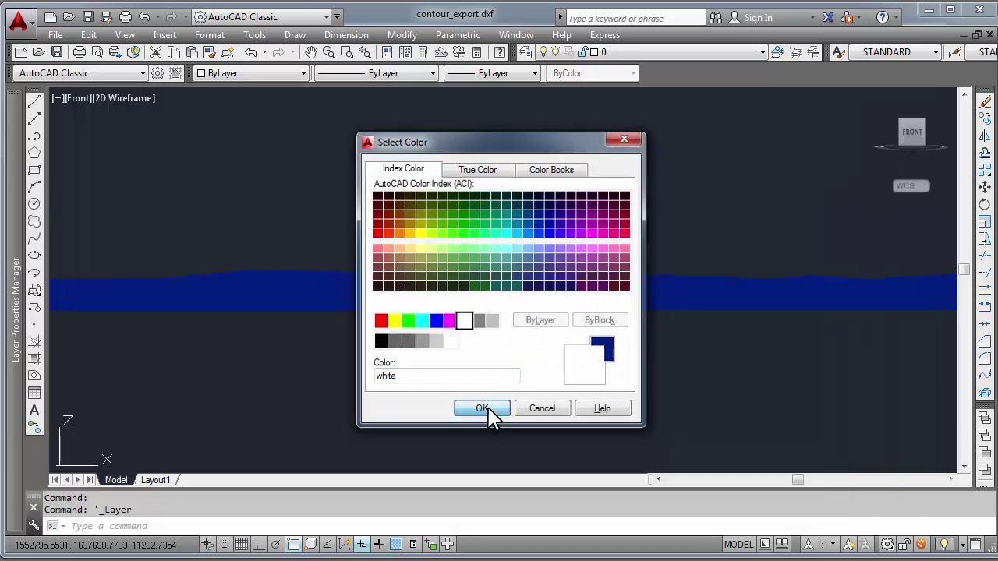
{"action": "left_click", "coordinate": [486, 410]}
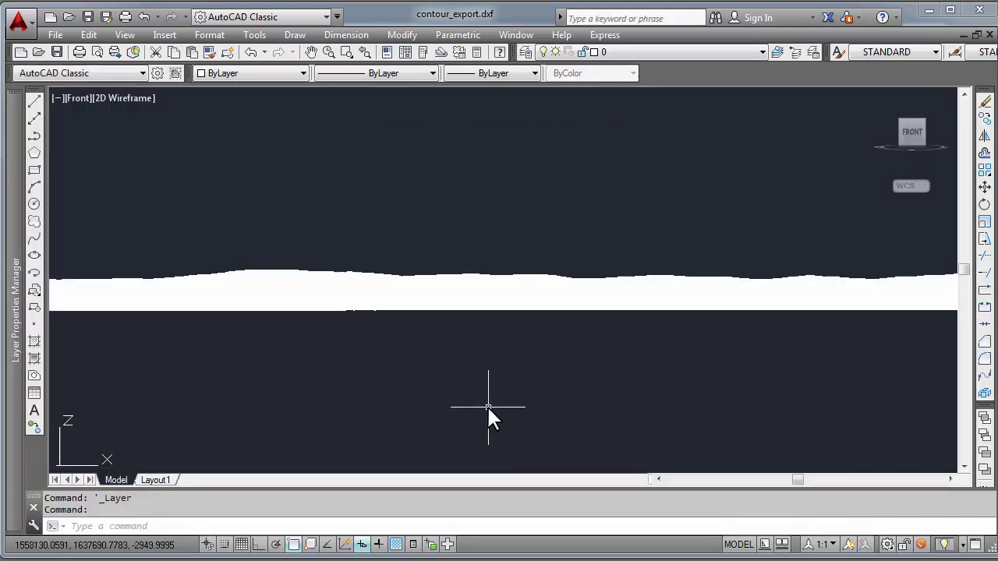
Examine the spacing of the stacked contour lines up close in the front view and from an angled 3D view
{"action": "scroll", "coordinate": [426, 323], "scroll_direction": "up", "scroll_amount": 5}
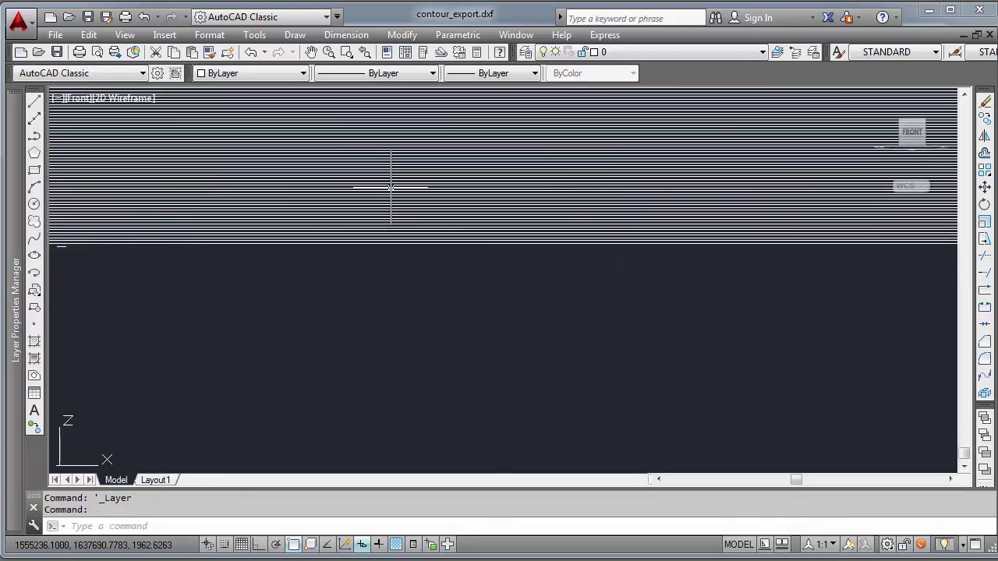
{"action": "middle_click_drag", "start_coordinate": [390, 187], "coordinate": [419, 371]}
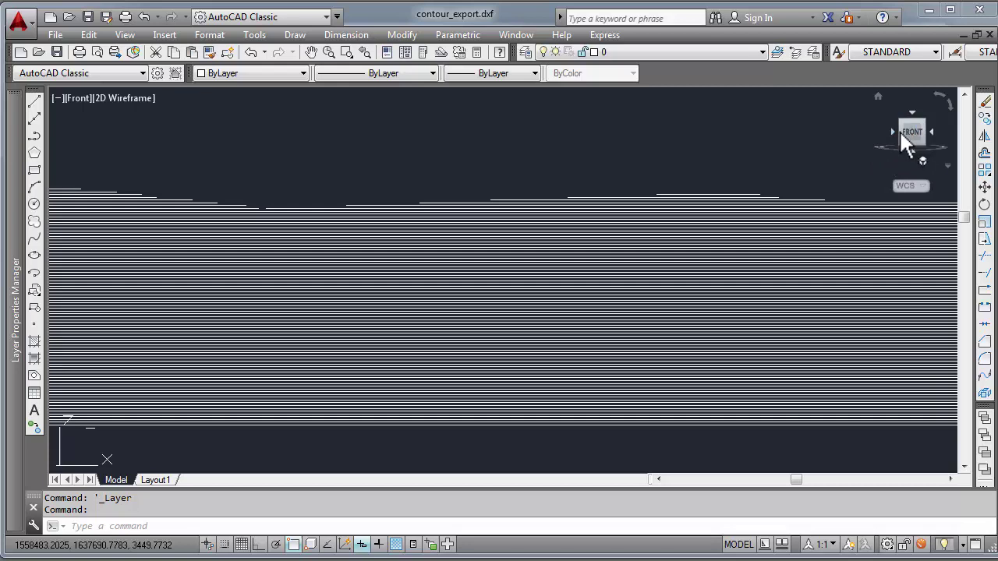
{"action": "left_click_drag", "start_coordinate": [898, 127], "coordinate": [294, 258]}
{"action": "scroll", "coordinate": [295, 258], "scroll_direction": "down", "scroll_amount": 5}
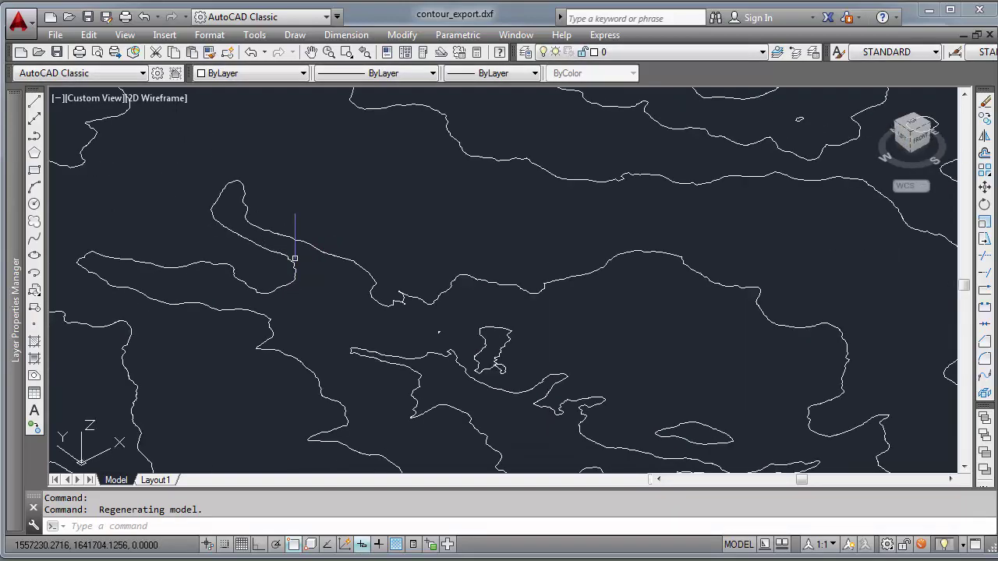
{"action": "scroll", "coordinate": [295, 259], "scroll_direction": "down", "scroll_amount": 3}
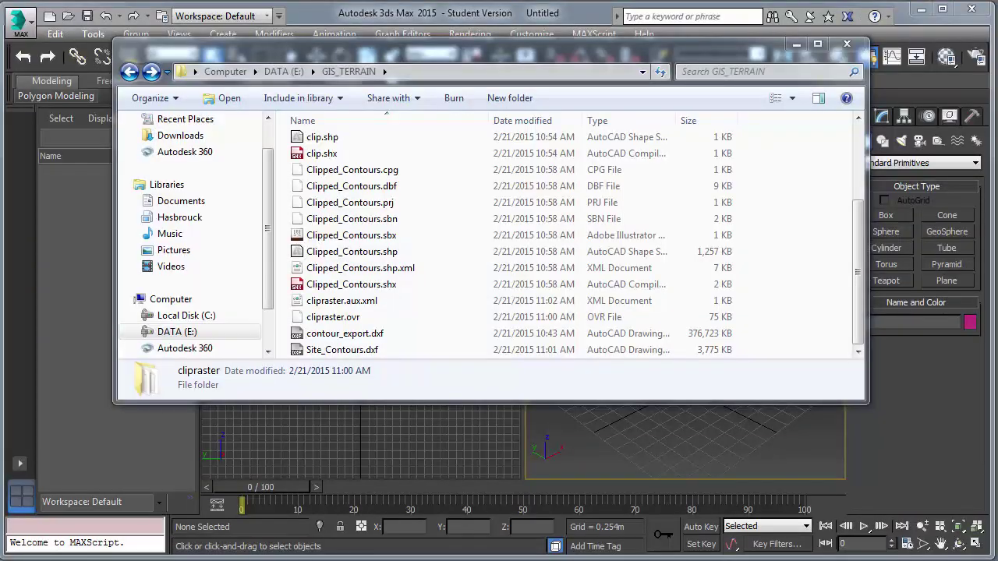
Pick out Site_Contours.dxf in the GIS_TERRAIN folder and switch to 3ds Max
{"action": "left_click", "coordinate": [341, 352]}
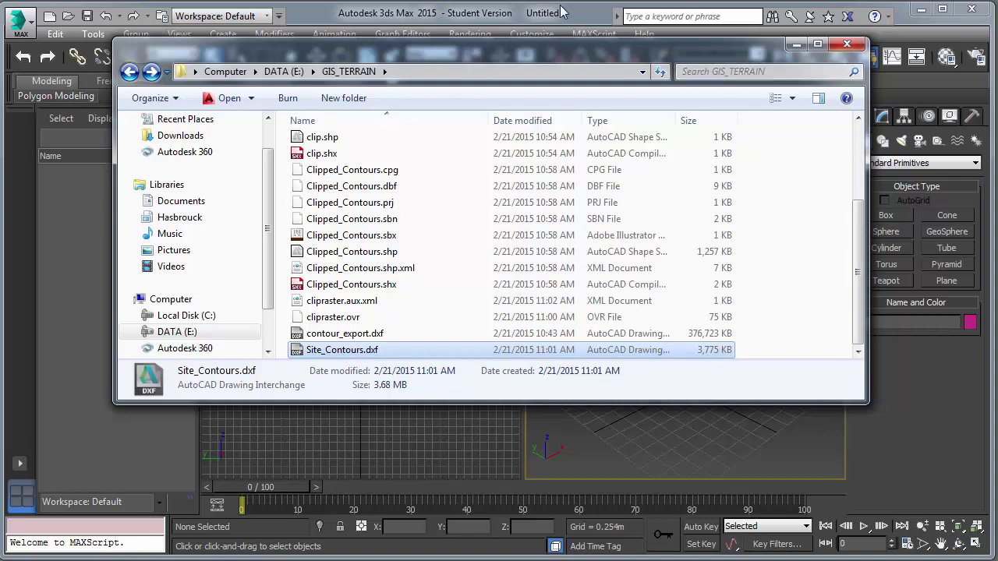
{"action": "key", "text": "Escape"}
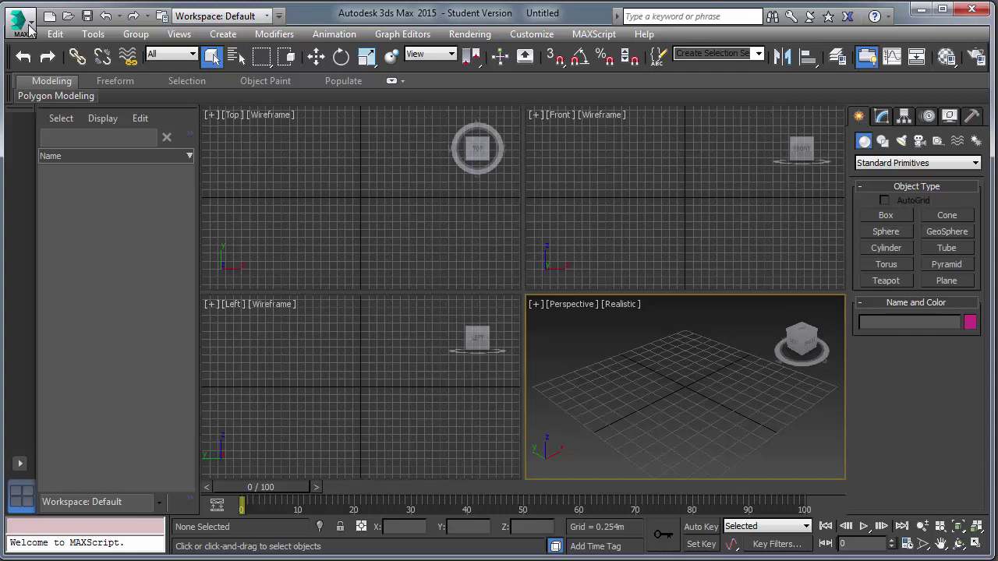
{"action": "left_click", "coordinate": [24, 23]}
{"action": "mouse_move", "coordinate": [70, 195]}
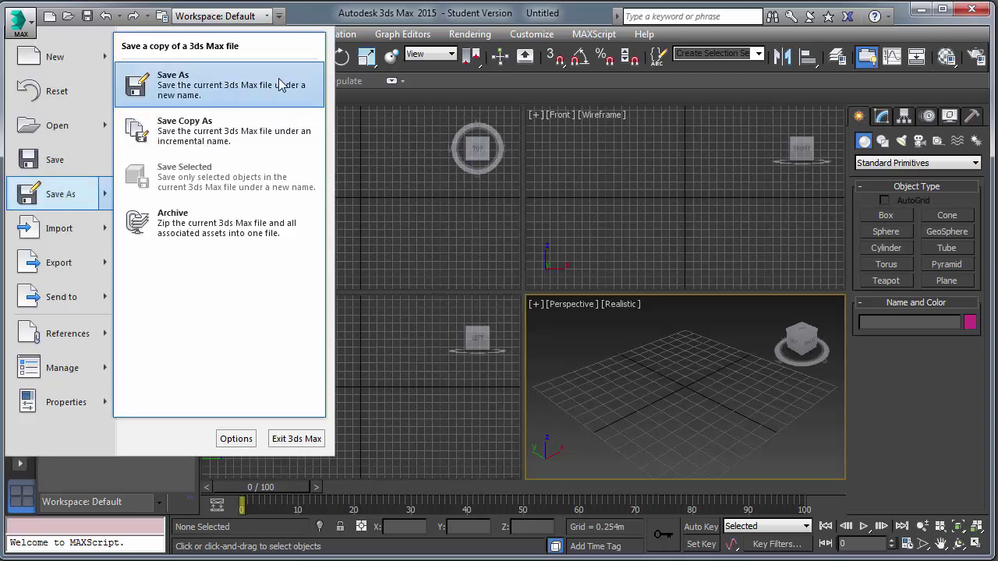
{"action": "left_click", "coordinate": [540, 33]}
Set the display unit scale to US Standard with Decimal Feet
{"action": "left_click", "coordinate": [541, 34]}
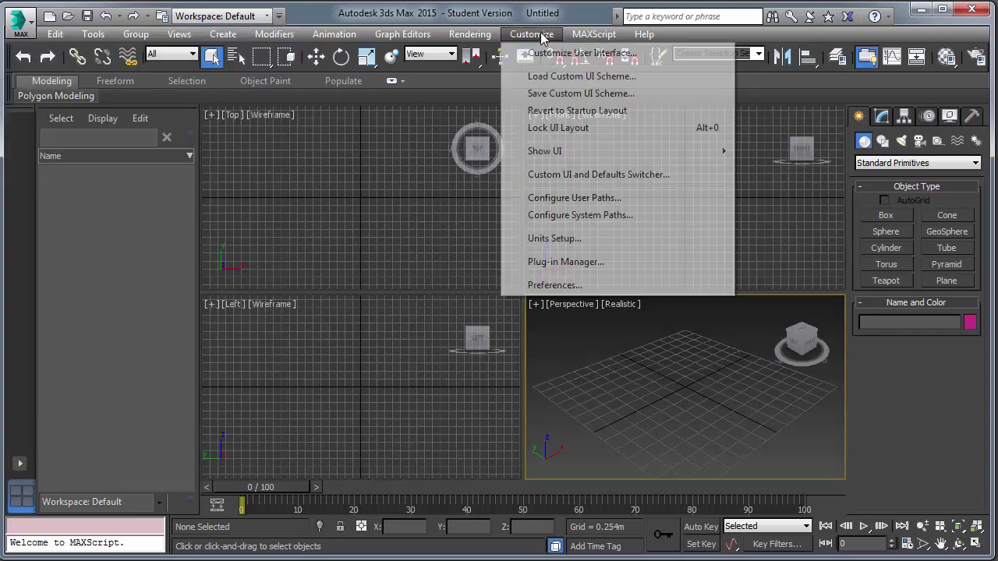
{"action": "left_click", "coordinate": [551, 239]}
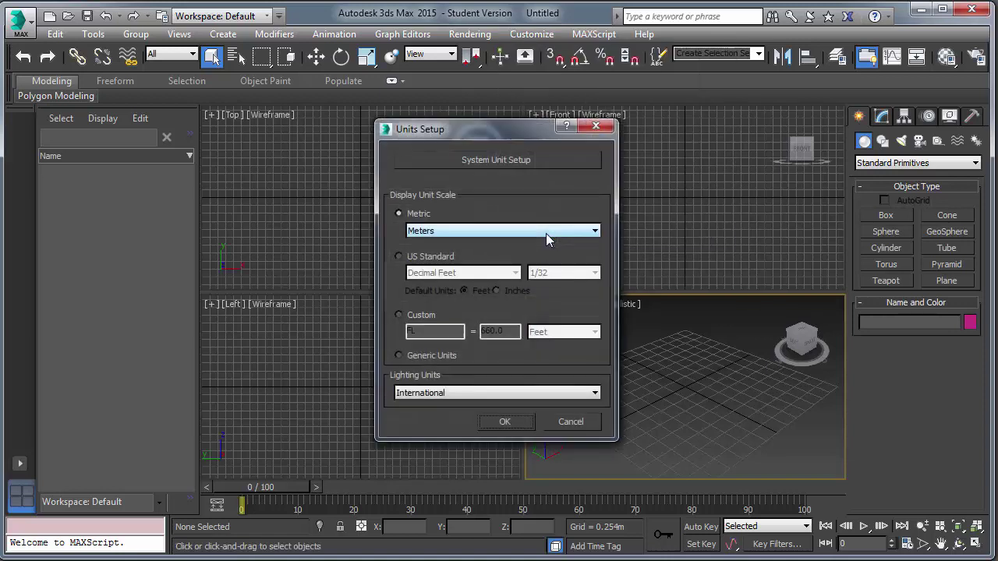
{"action": "left_click", "coordinate": [397, 256]}
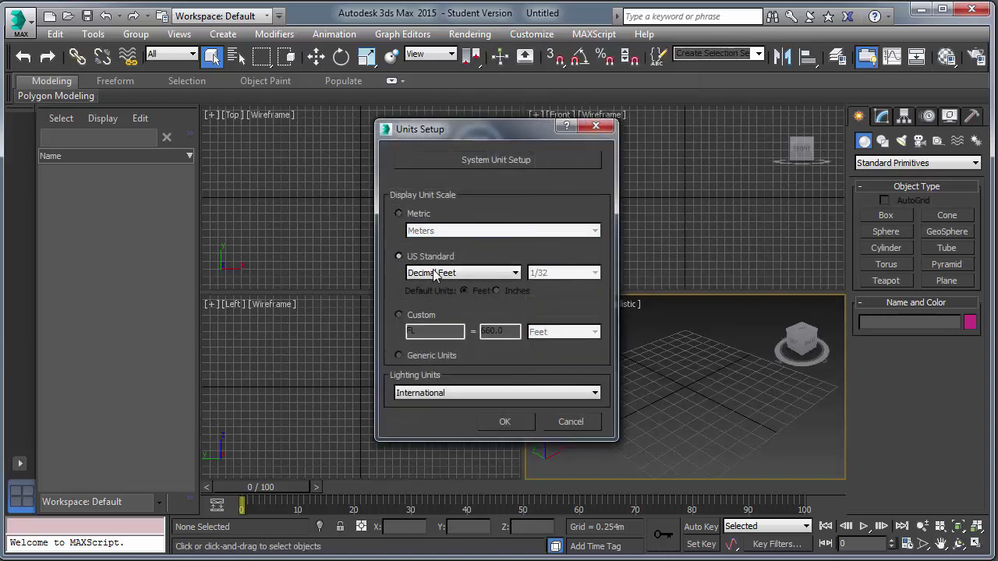
{"action": "left_click", "coordinate": [438, 275]}
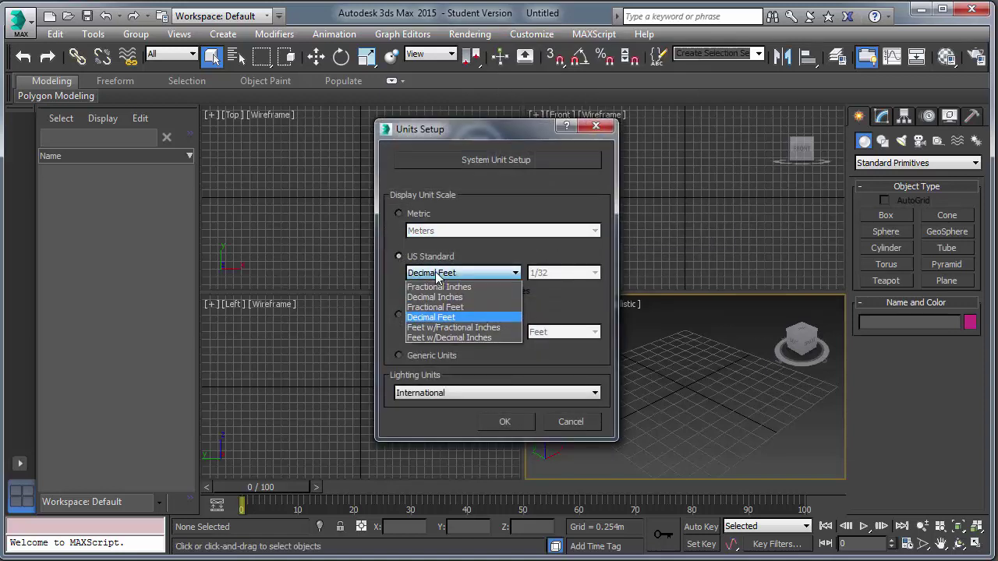
{"action": "left_click", "coordinate": [437, 319]}
{"action": "left_click", "coordinate": [505, 422]}
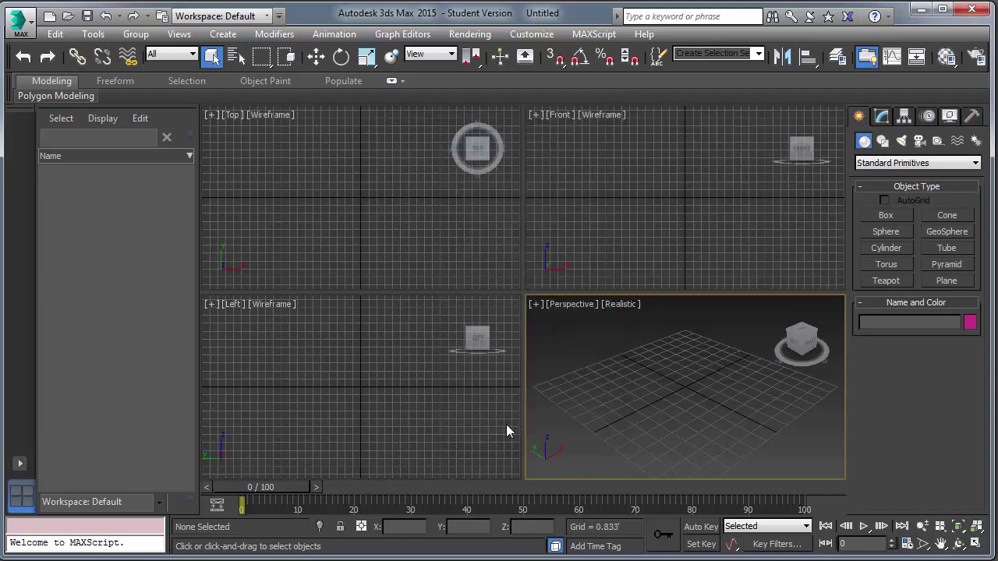
Choose Site_Contours.dxf from the GIS_TERRAIN folder on the DATA (E:) drive as the file to import
{"action": "left_click", "coordinate": [30, 28]}
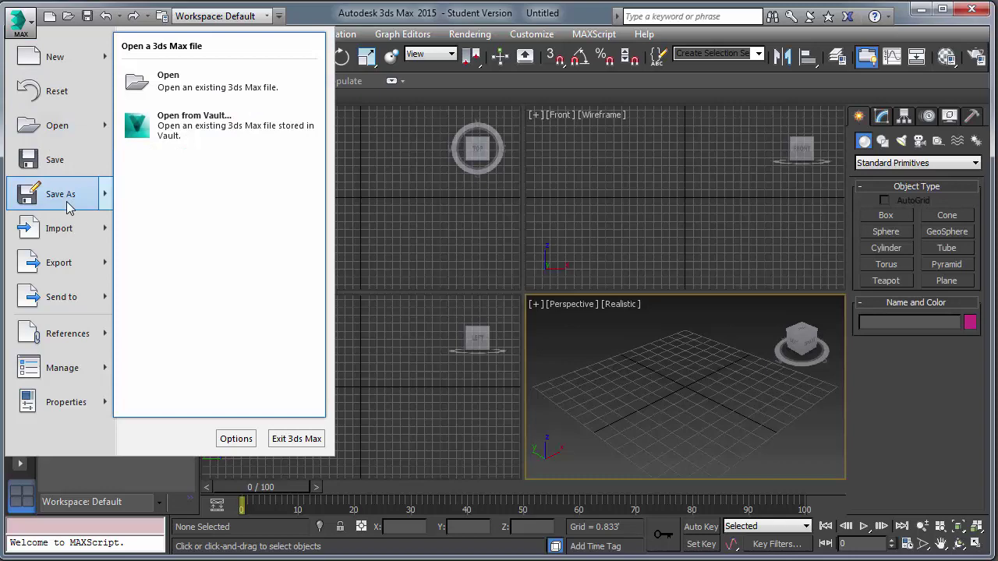
{"action": "left_click", "coordinate": [84, 238]}
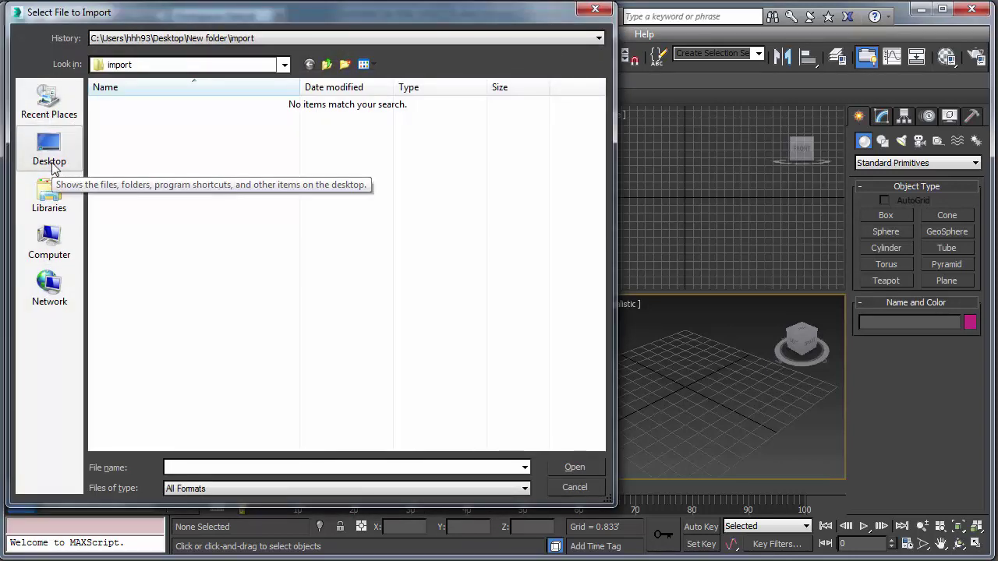
{"action": "left_click", "coordinate": [50, 246]}
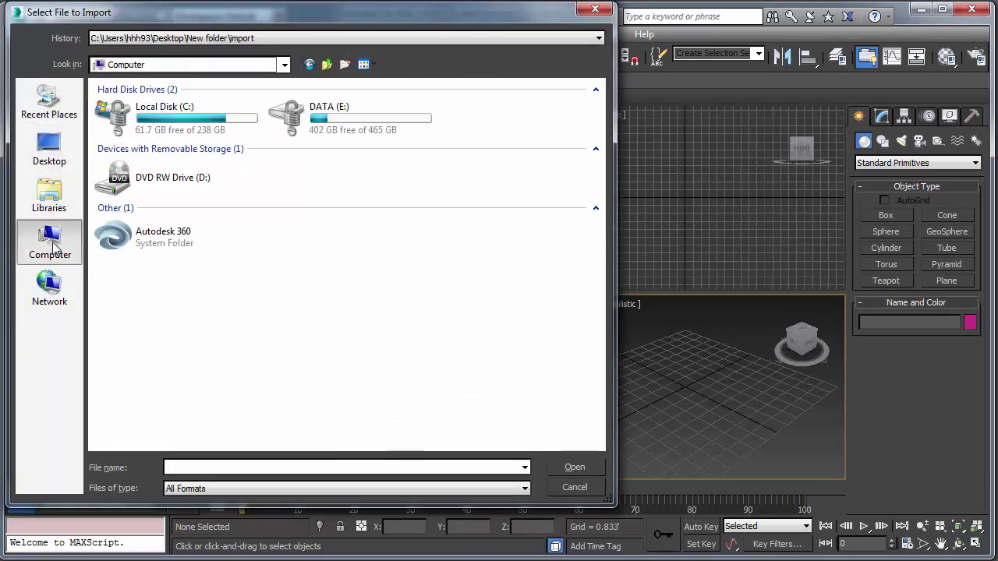
{"action": "double_click", "coordinate": [324, 117]}
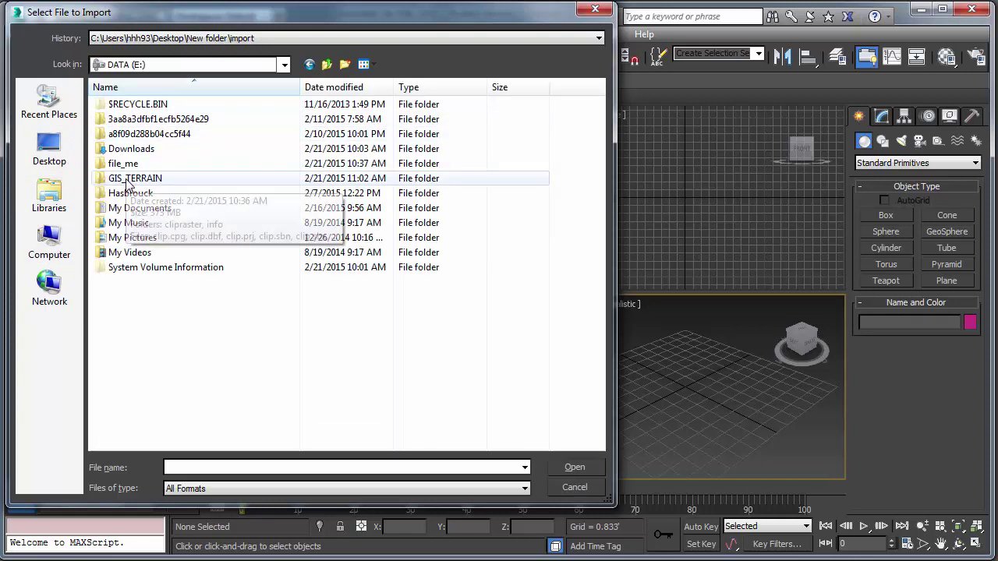
{"action": "double_click", "coordinate": [130, 179]}
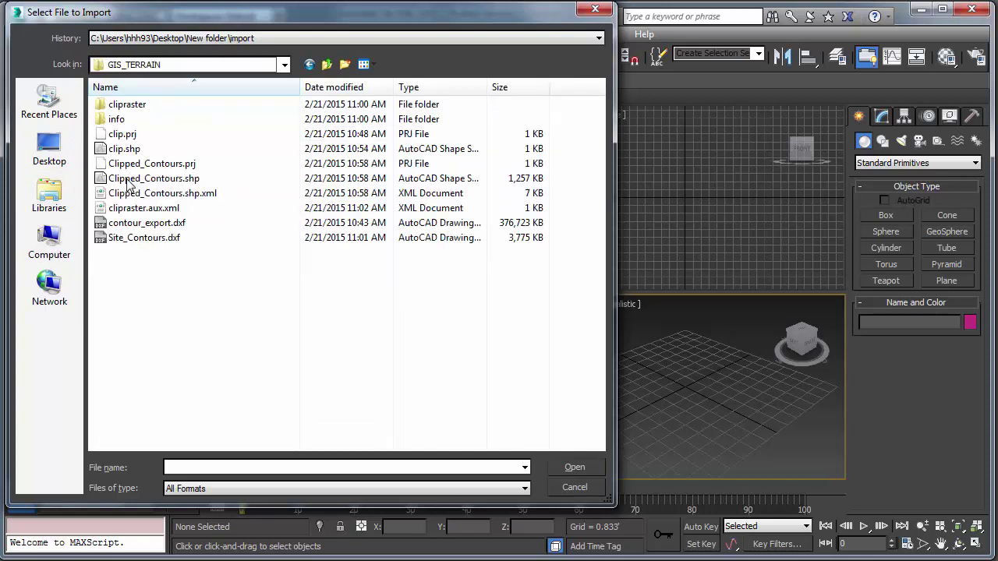
{"action": "left_click", "coordinate": [137, 244]}
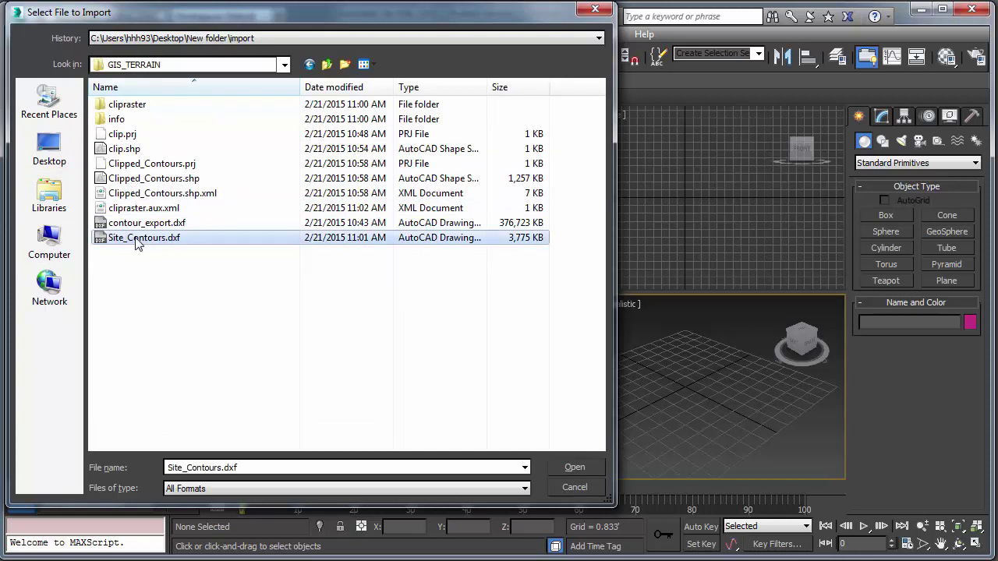
{"action": "left_click", "coordinate": [566, 466]}
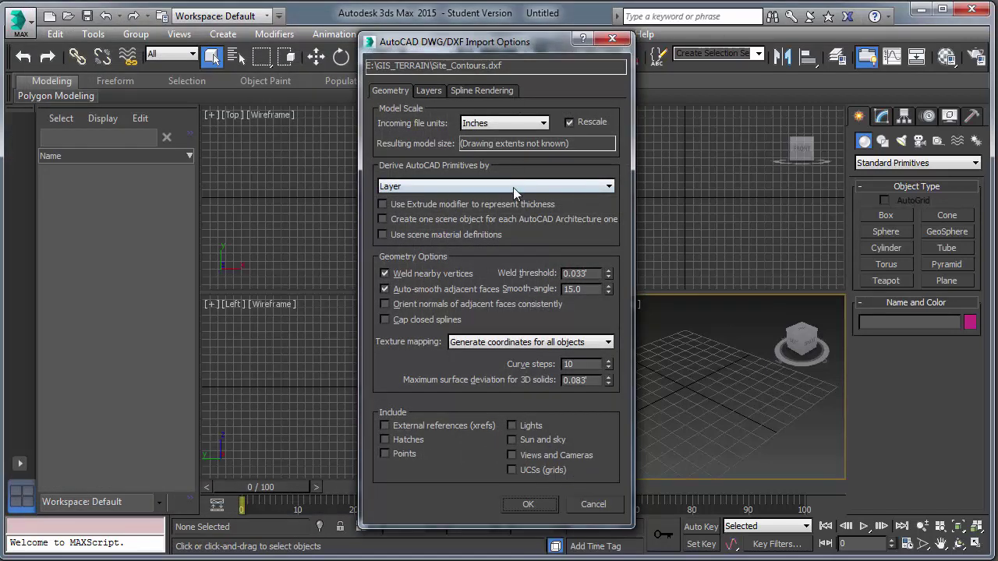
Import the contours with primitives derived by Layer and a weld threshold of 1
{"action": "left_click", "coordinate": [513, 186]}
{"action": "left_click", "coordinate": [511, 186]}
{"action": "left_click_drag", "start_coordinate": [589, 273], "coordinate": [523, 272]}
{"action": "type", "text": "1"}
{"action": "key", "text": "Return"}
{"action": "left_click", "coordinate": [531, 505]}
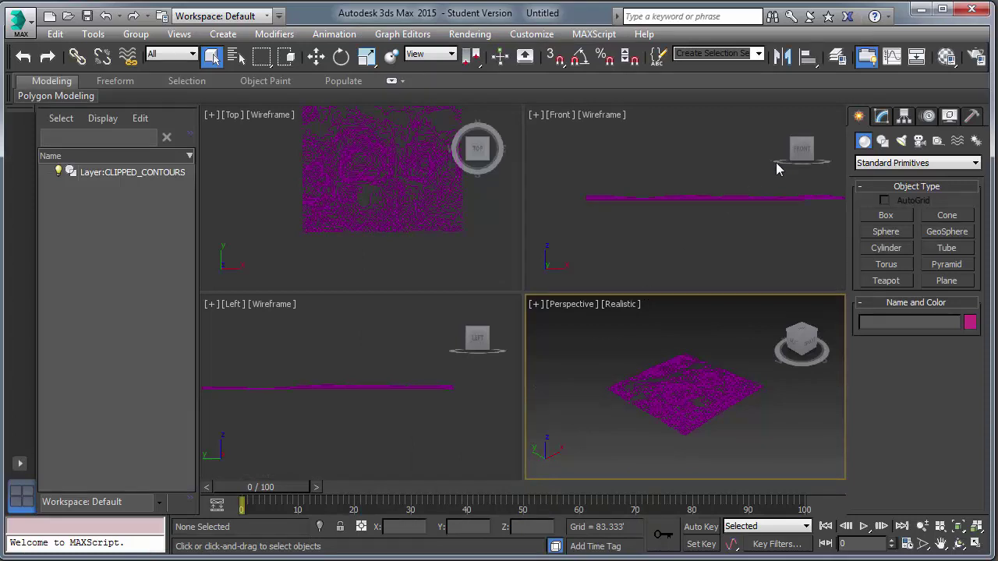
Select the imported contours and set their absolute world X position to 0
{"action": "left_click", "coordinate": [410, 203]}
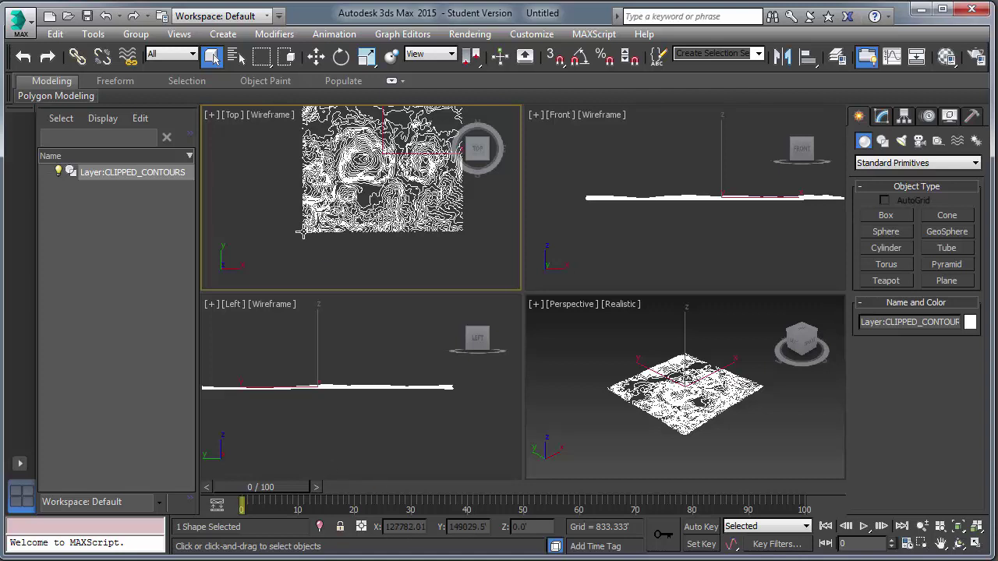
{"action": "left_click", "coordinate": [316, 58]}
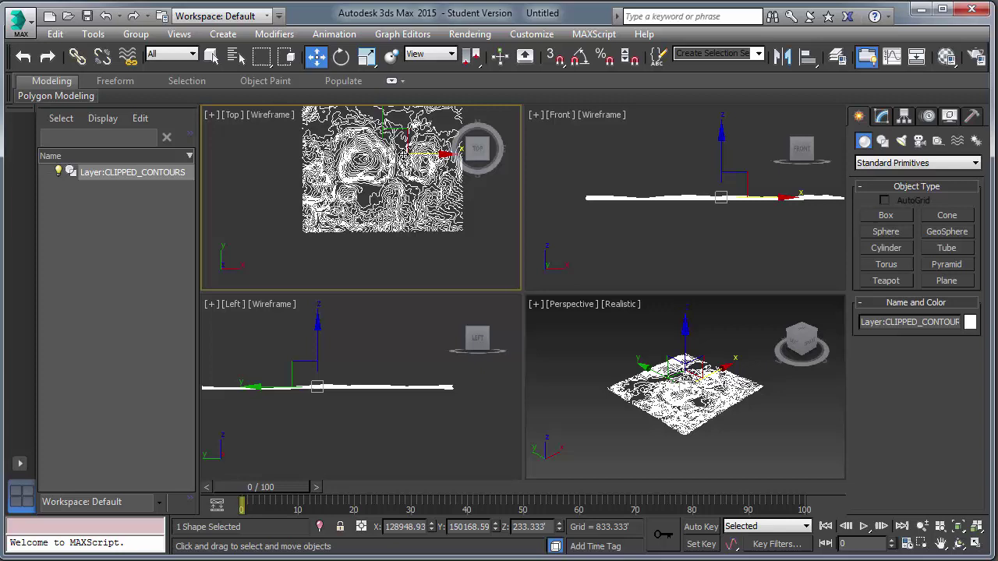
{"action": "right_click", "coordinate": [405, 160]}
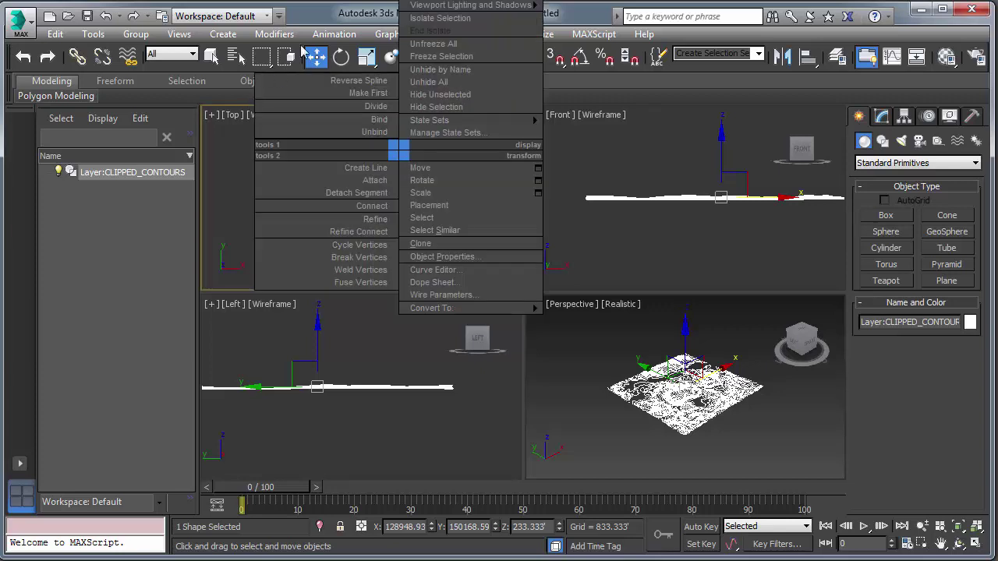
{"action": "left_click", "coordinate": [300, 14]}
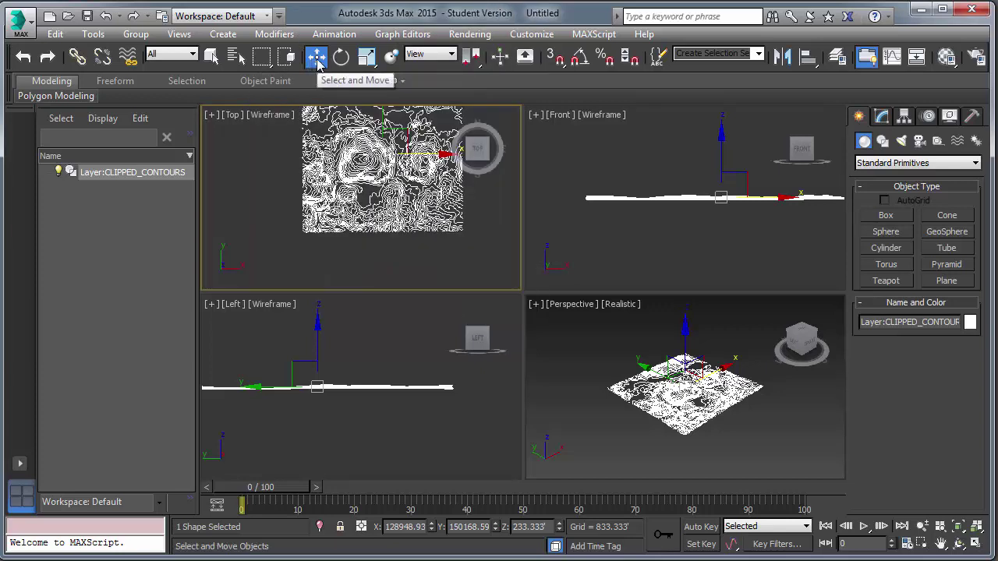
{"action": "right_click", "coordinate": [317, 62]}
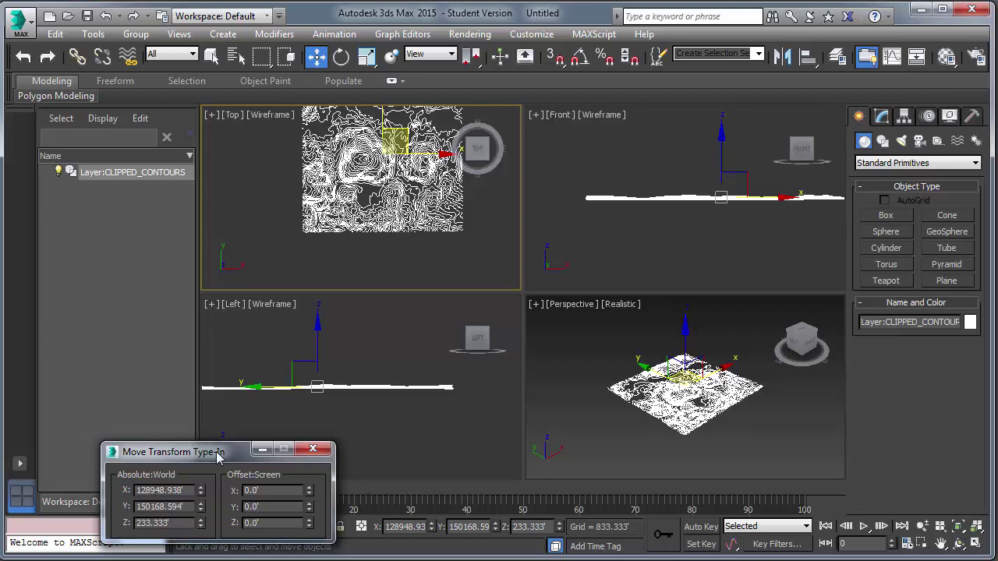
{"action": "left_click_drag", "start_coordinate": [219, 452], "coordinate": [415, 184]}
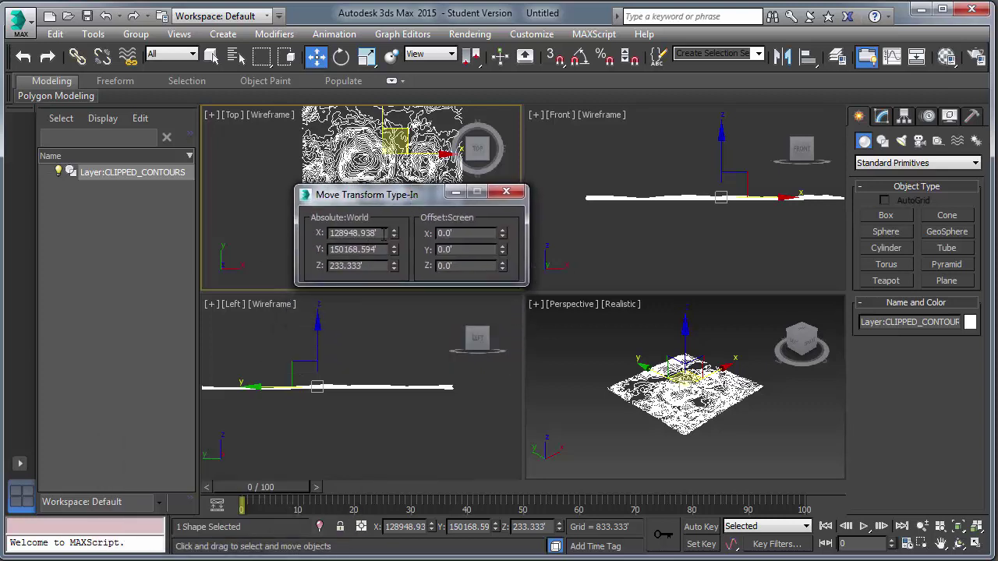
{"action": "left_click_drag", "start_coordinate": [386, 233], "coordinate": [274, 225]}
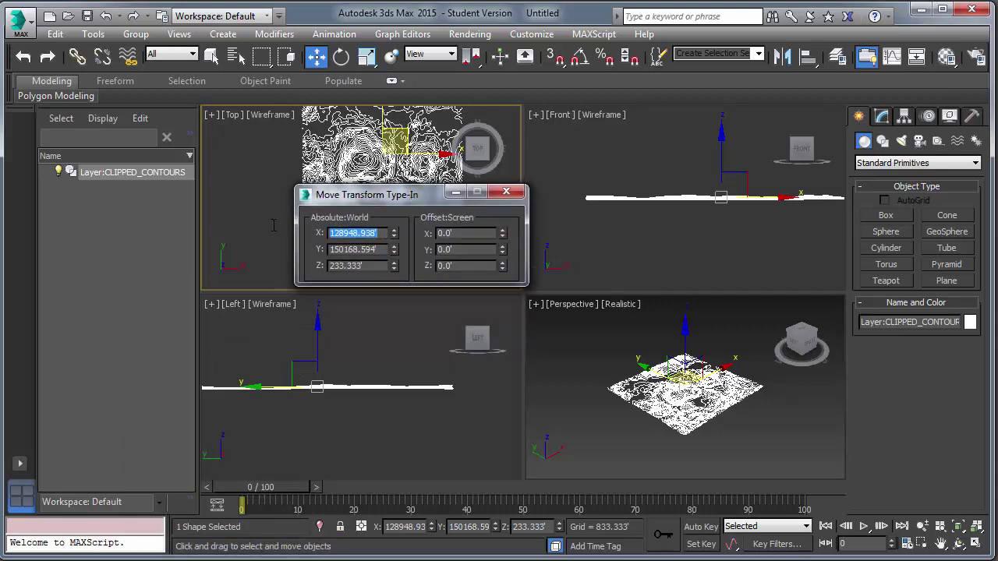
{"action": "type", "text": "0"}
{"action": "key", "text": "Tab"}
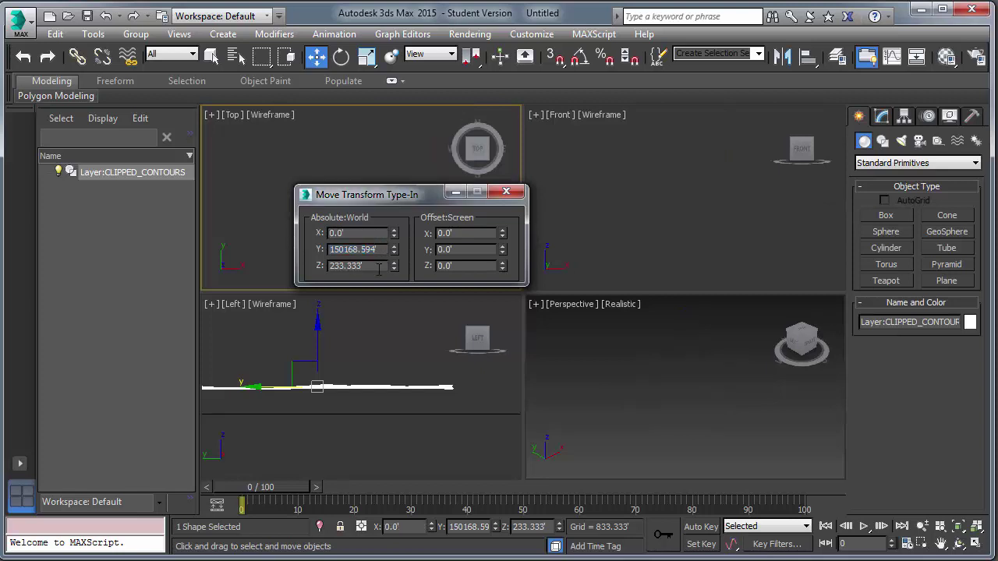
Set the contours' absolute world Y position to 0 and close the transform dialog
{"action": "left_click_drag", "start_coordinate": [379, 250], "coordinate": [301, 243]}
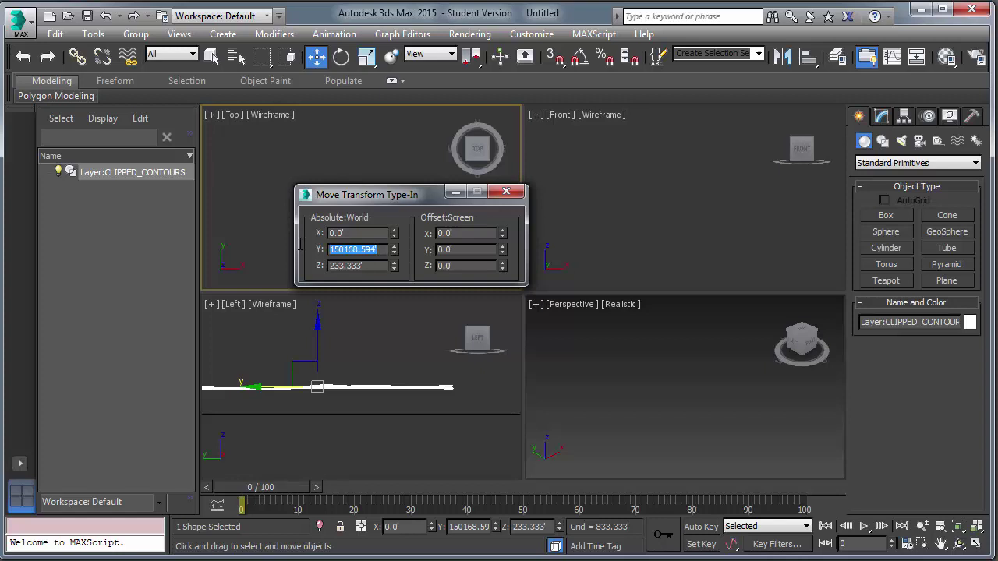
{"action": "type", "text": "0"}
{"action": "key", "text": "Return"}
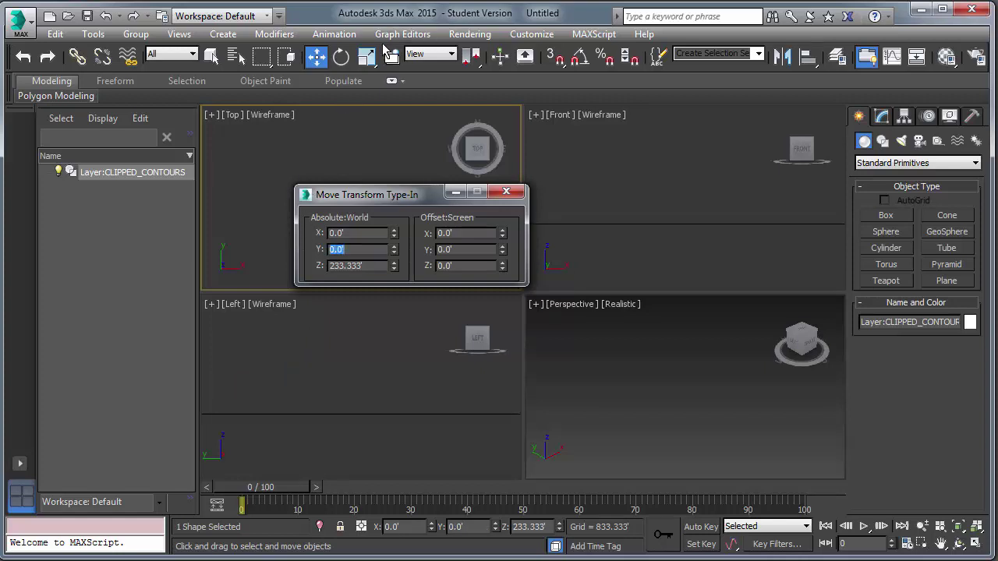
{"action": "left_click", "coordinate": [959, 527]}
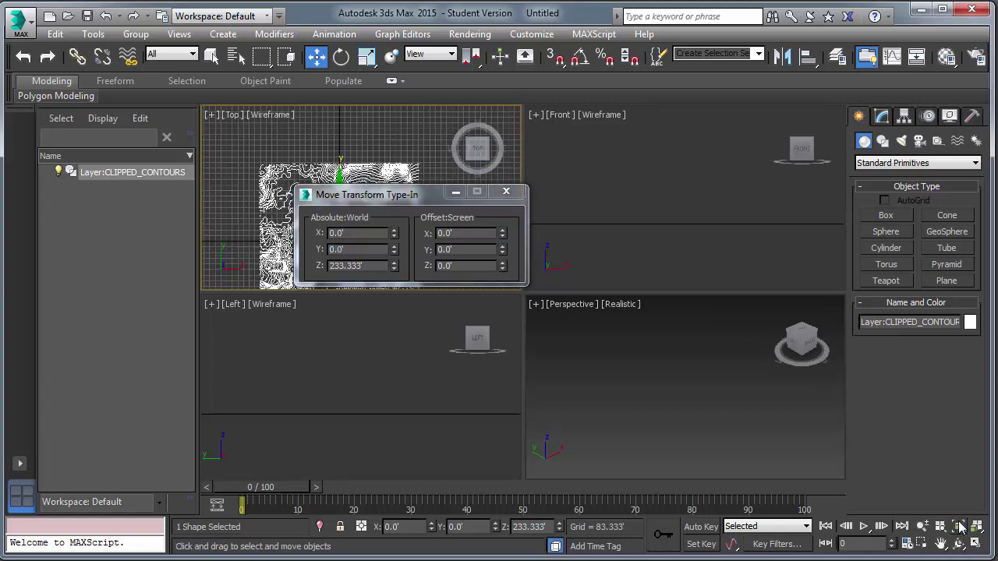
{"action": "left_click", "coordinate": [506, 191]}
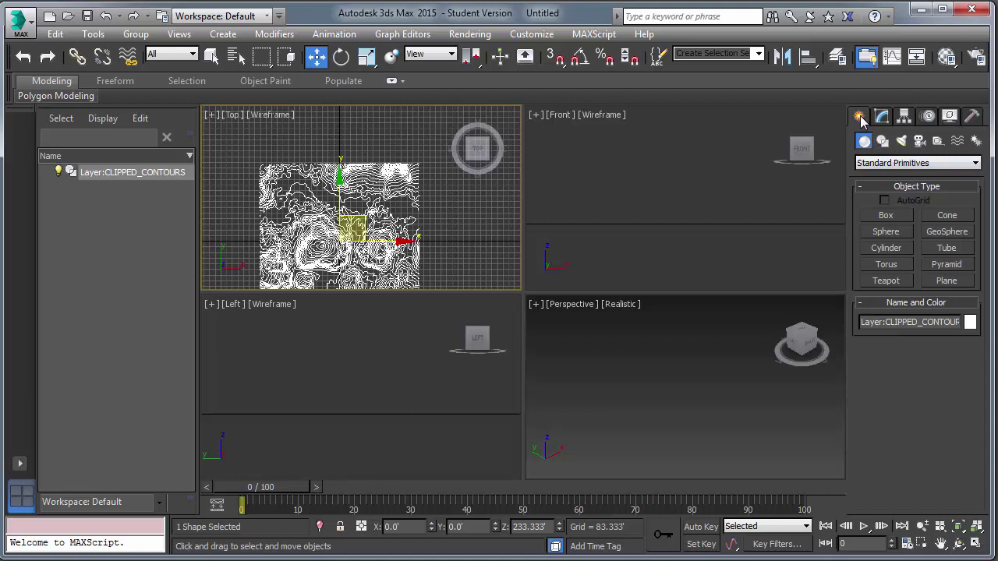
Create a Terrain compound object from the selected contours
{"action": "left_click", "coordinate": [876, 166]}
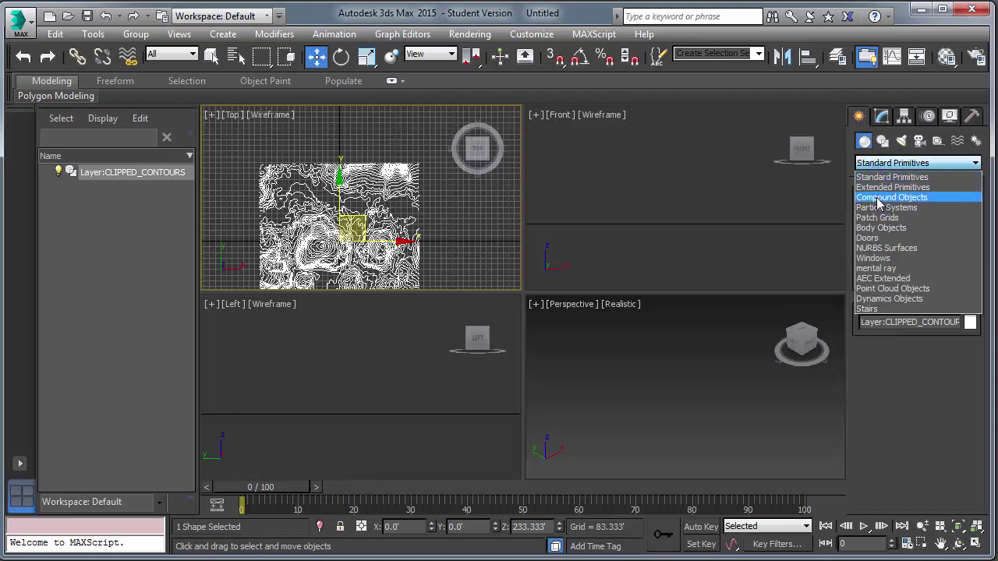
{"action": "left_click", "coordinate": [880, 199]}
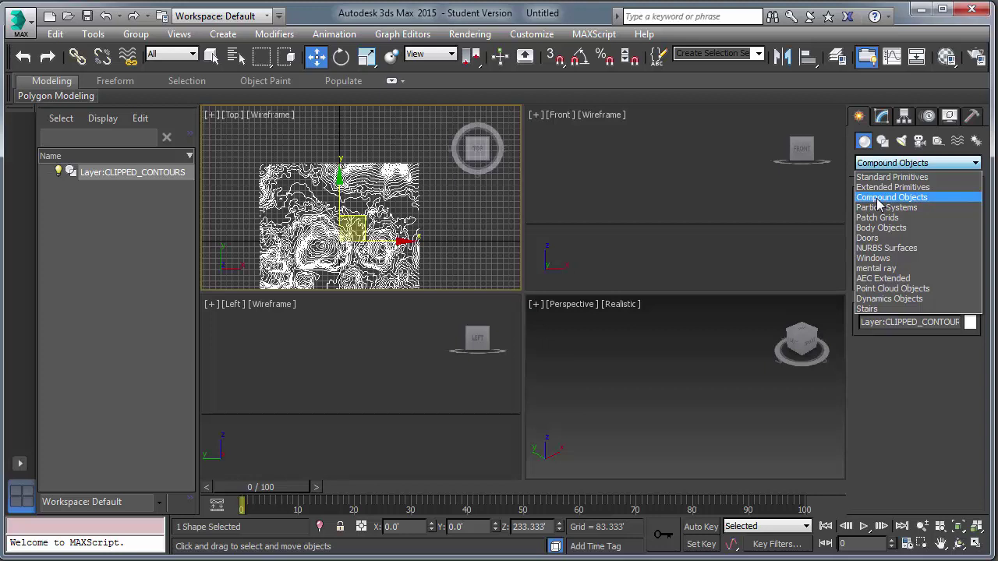
{"action": "left_click", "coordinate": [879, 201]}
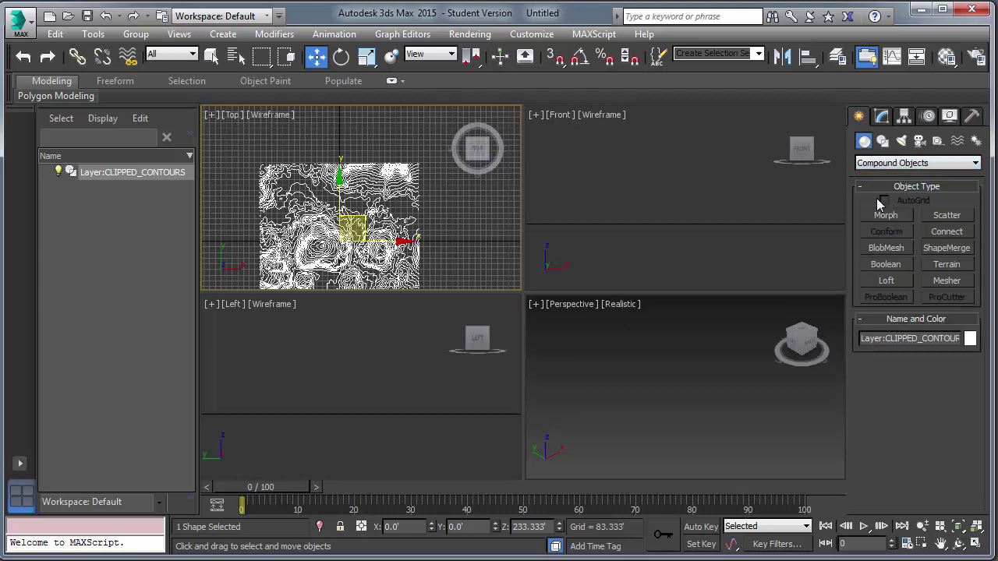
{"action": "left_click", "coordinate": [938, 265]}
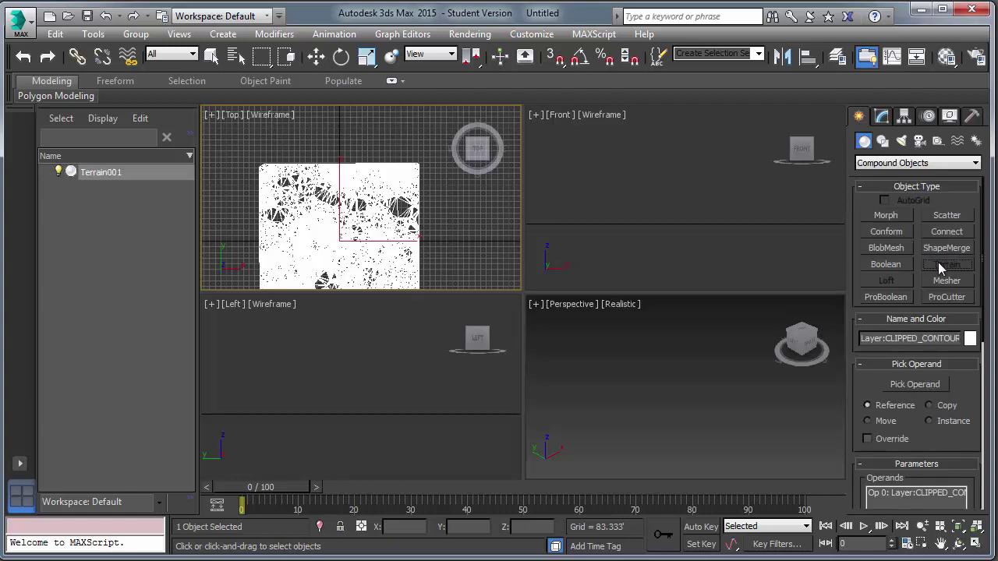
Inspect the deselected, shaded terrain in an enlarged perspective view and save the scene as compund object.max
{"action": "left_click", "coordinate": [977, 530]}
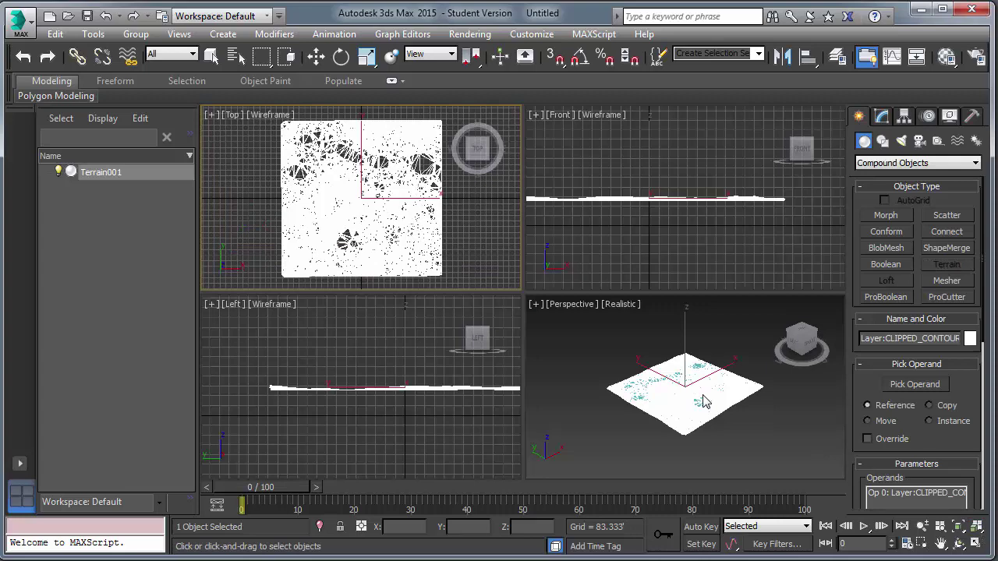
{"action": "left_click", "coordinate": [976, 545]}
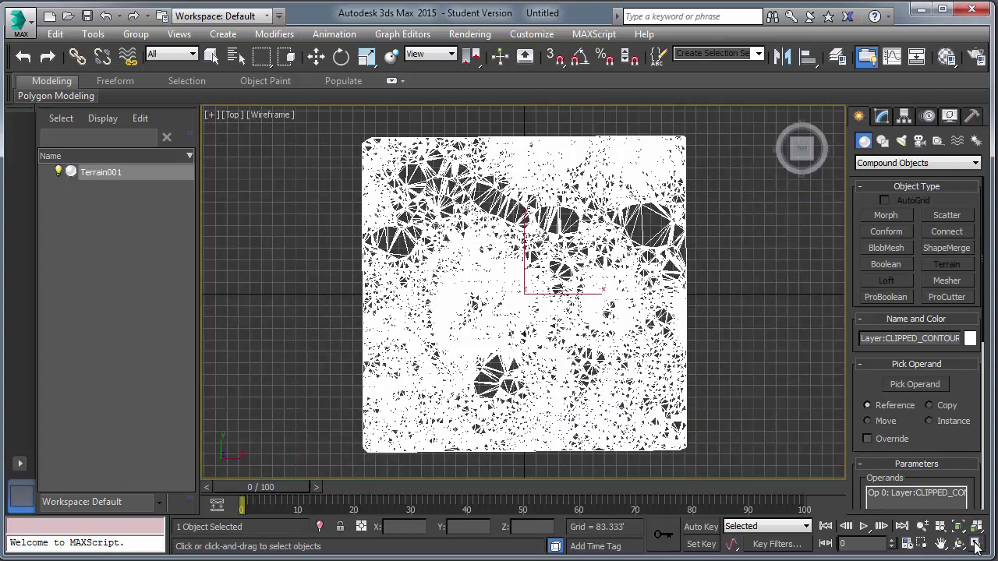
{"action": "left_click", "coordinate": [976, 544]}
{"action": "right_click", "coordinate": [611, 356]}
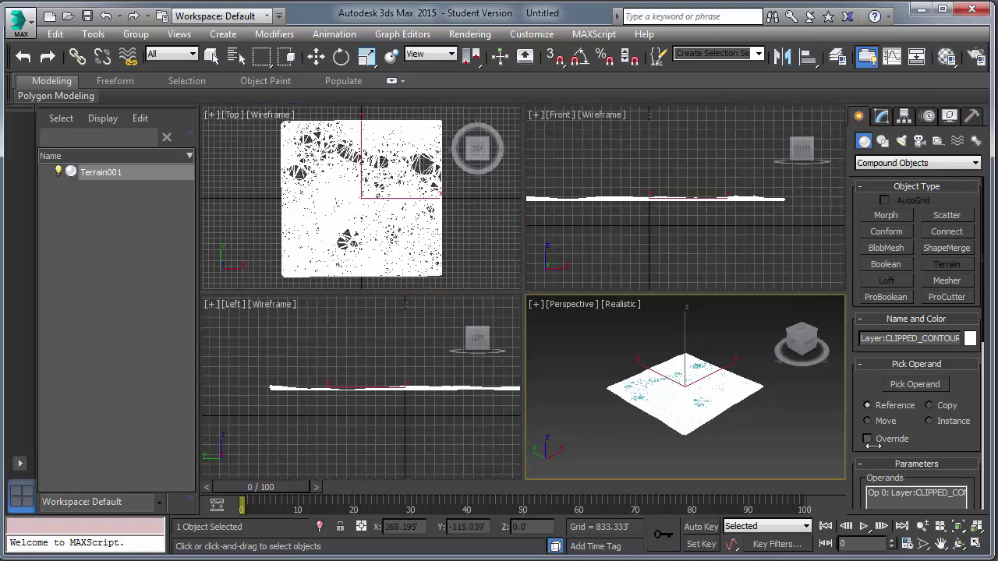
{"action": "left_click", "coordinate": [978, 545]}
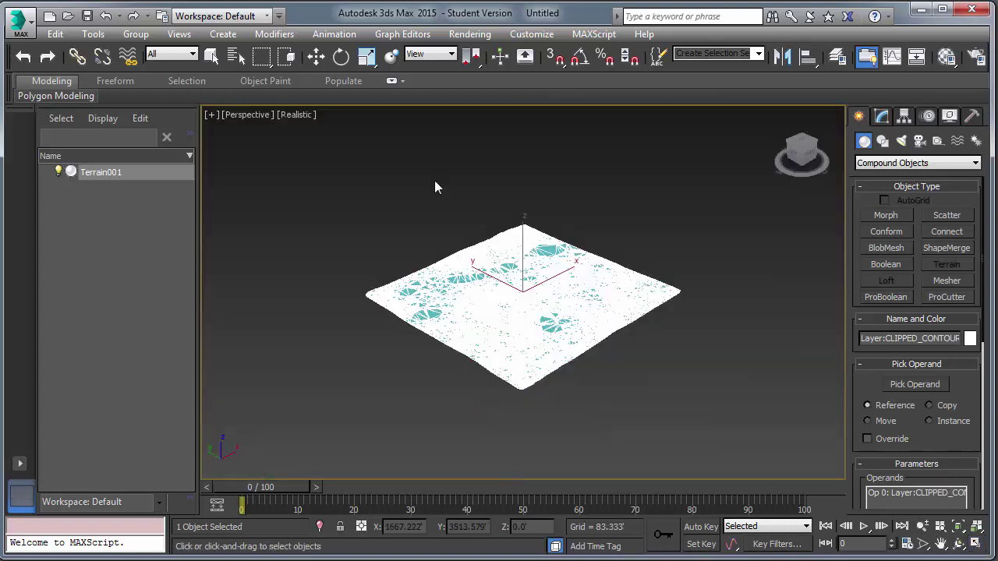
{"action": "left_click", "coordinate": [212, 59]}
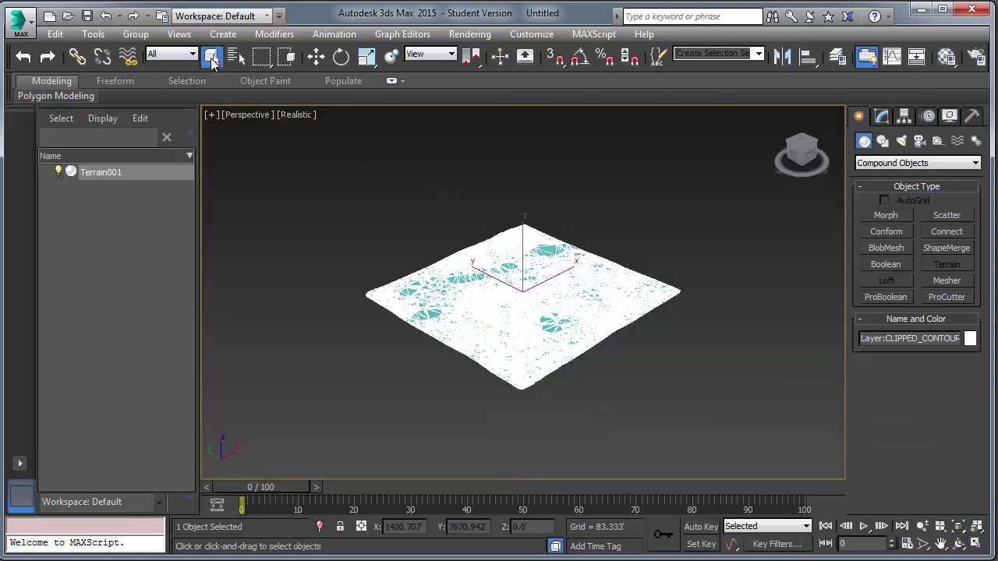
{"action": "left_click", "coordinate": [276, 191]}
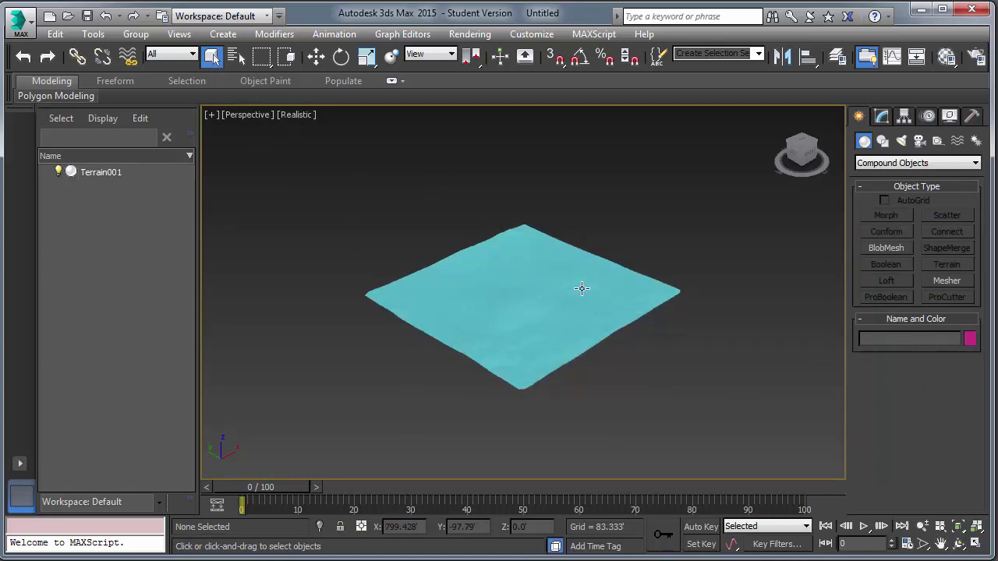
{"action": "scroll", "coordinate": [580, 286], "scroll_direction": "up", "scroll_amount": 4}
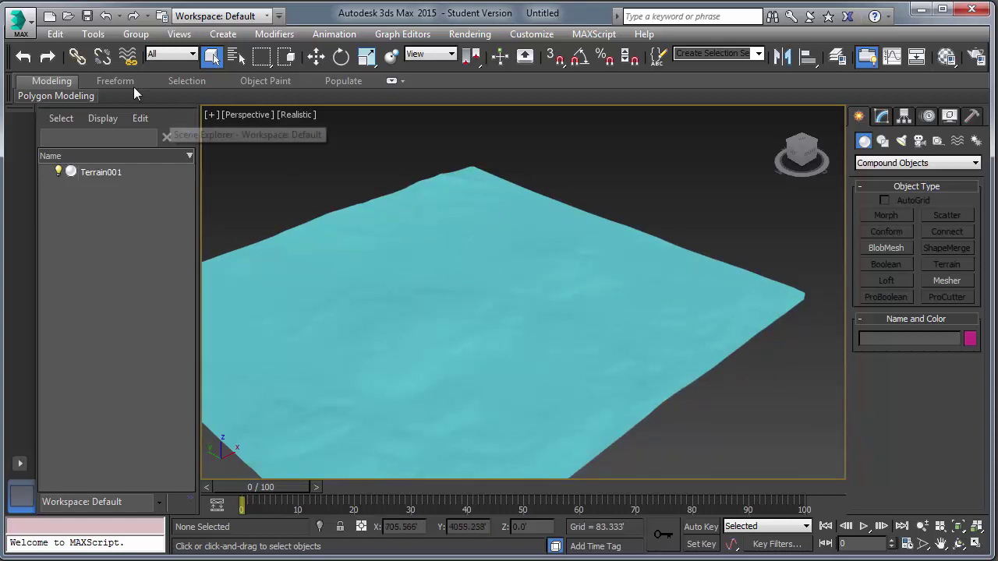
{"action": "left_click", "coordinate": [86, 16]}
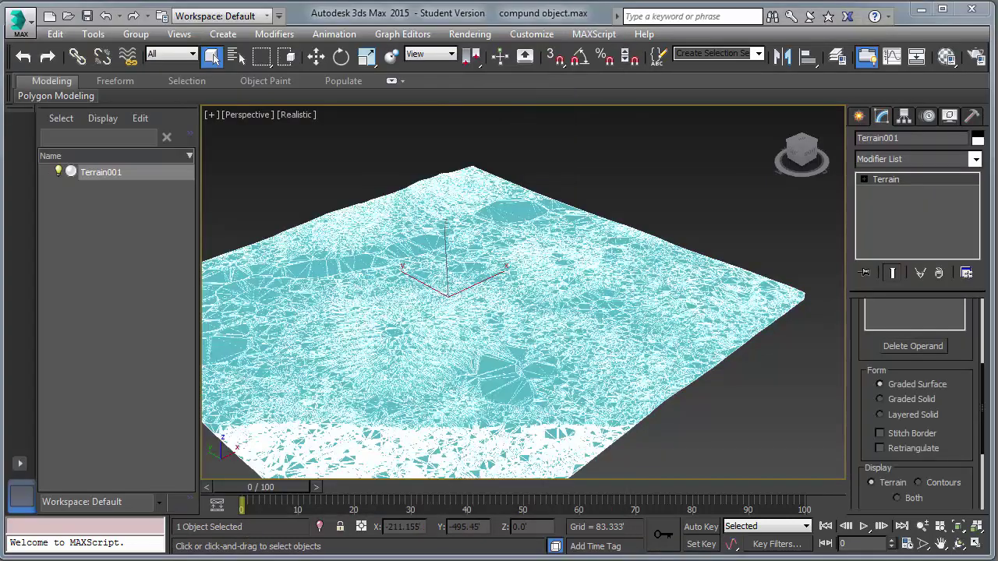
Add a Bitmap map to the Diffuse Color channel of the material in the second sample slot
{"action": "left_click", "coordinate": [947, 57]}
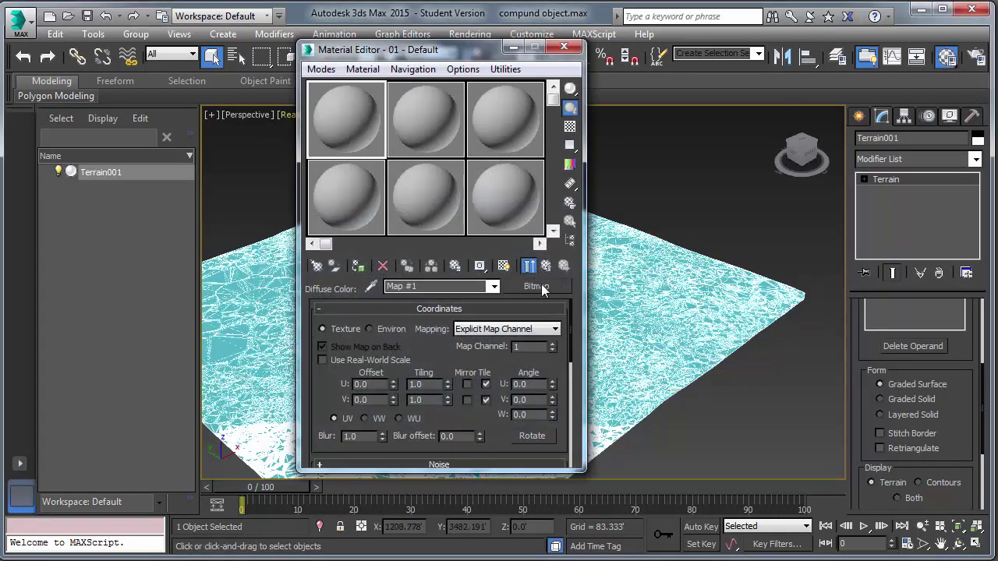
{"action": "left_click", "coordinate": [415, 121]}
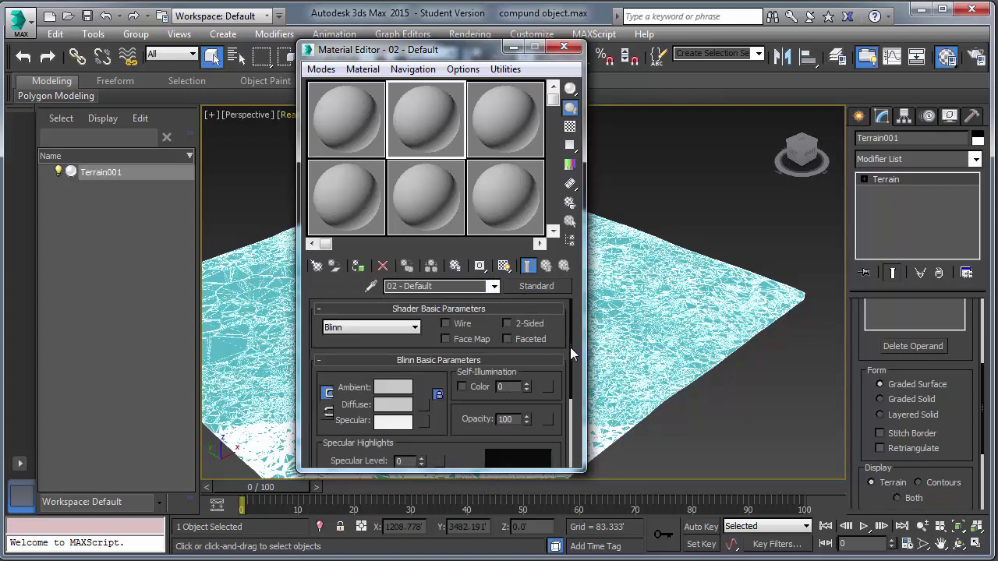
{"action": "left_click_drag", "start_coordinate": [570, 347], "coordinate": [575, 449]}
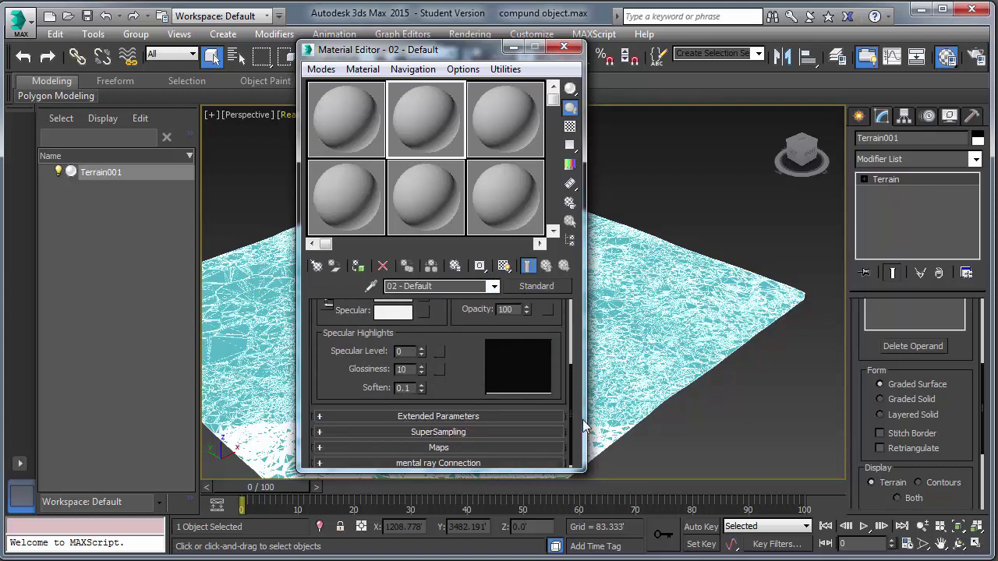
{"action": "left_click", "coordinate": [501, 447]}
{"action": "left_click", "coordinate": [319, 354]}
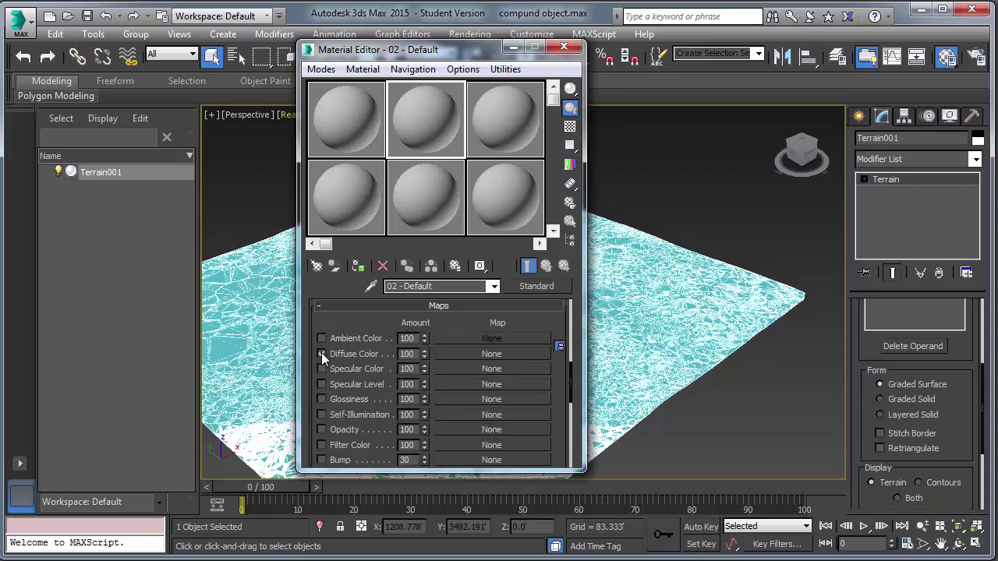
{"action": "left_click", "coordinate": [460, 354]}
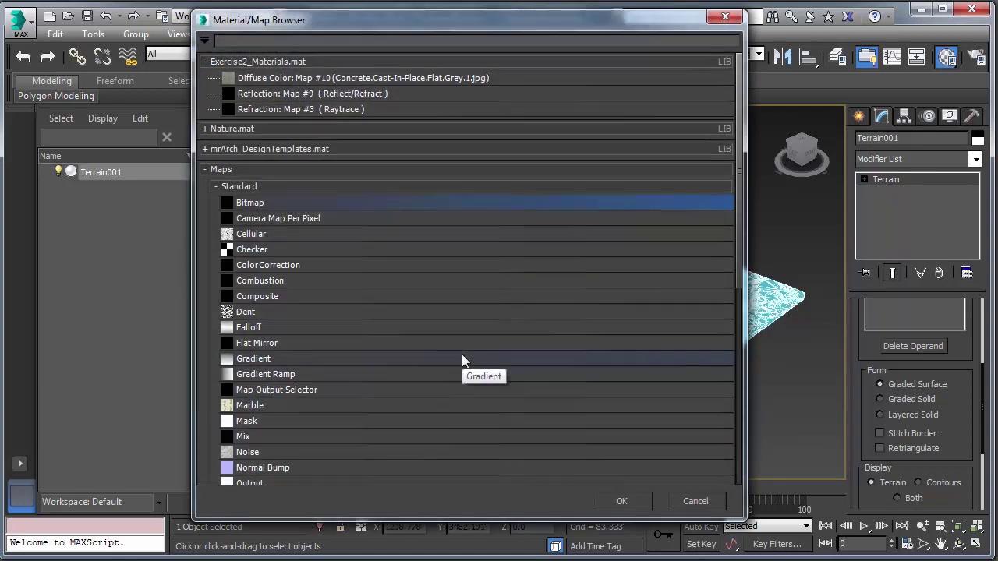
{"action": "double_click", "coordinate": [274, 203]}
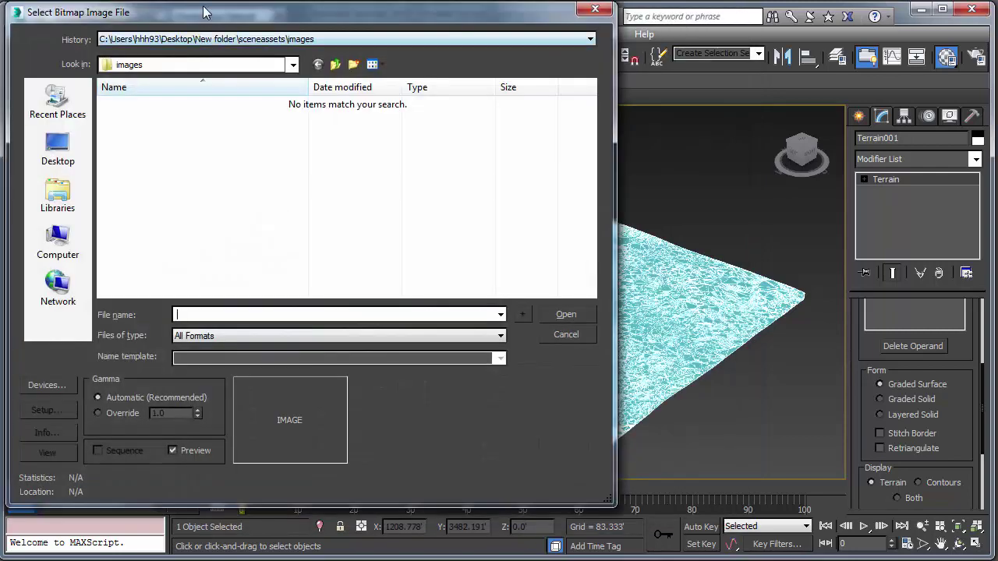
Load Site_Image_Grayscale.tif from the GIS_TERRAIN folder on drive E: as the diffuse bitmap
{"action": "left_click_drag", "start_coordinate": [204, 13], "coordinate": [335, 36]}
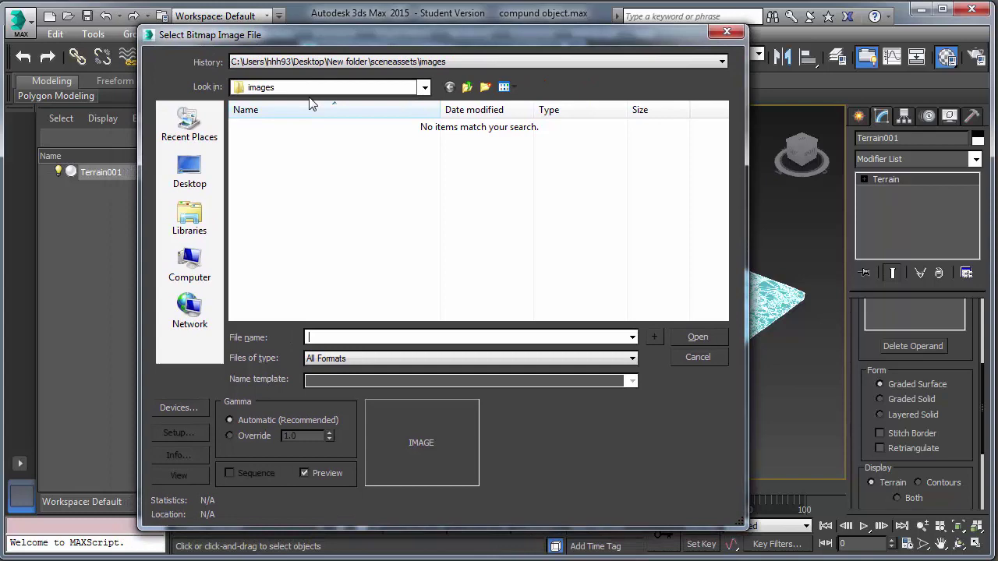
{"action": "left_click", "coordinate": [425, 88]}
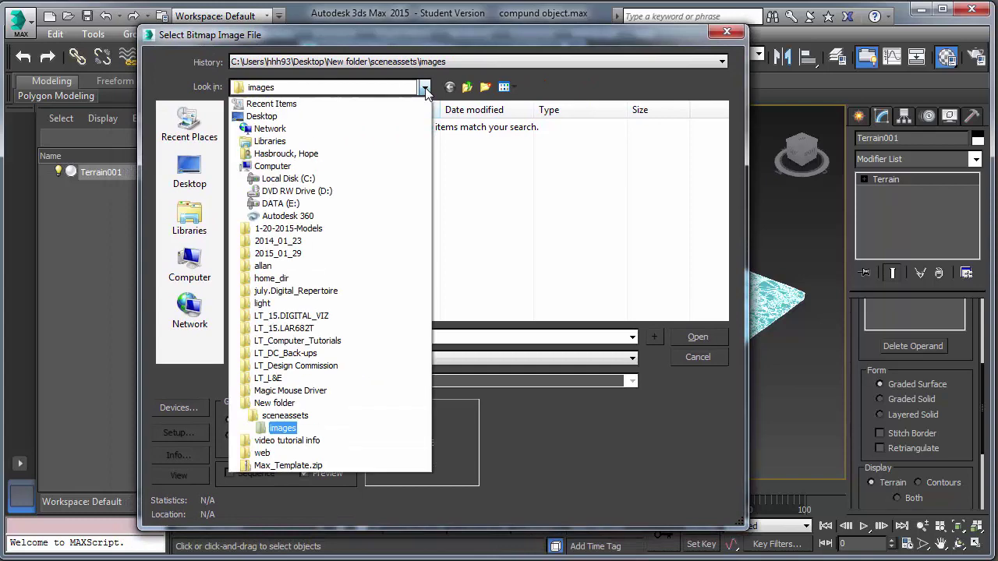
{"action": "left_click", "coordinate": [342, 204]}
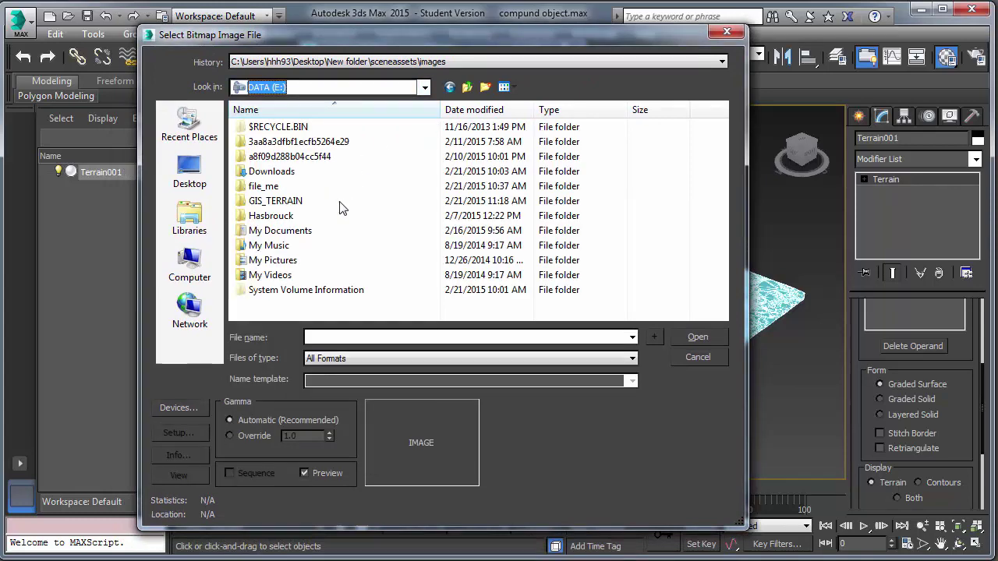
{"action": "double_click", "coordinate": [285, 213]}
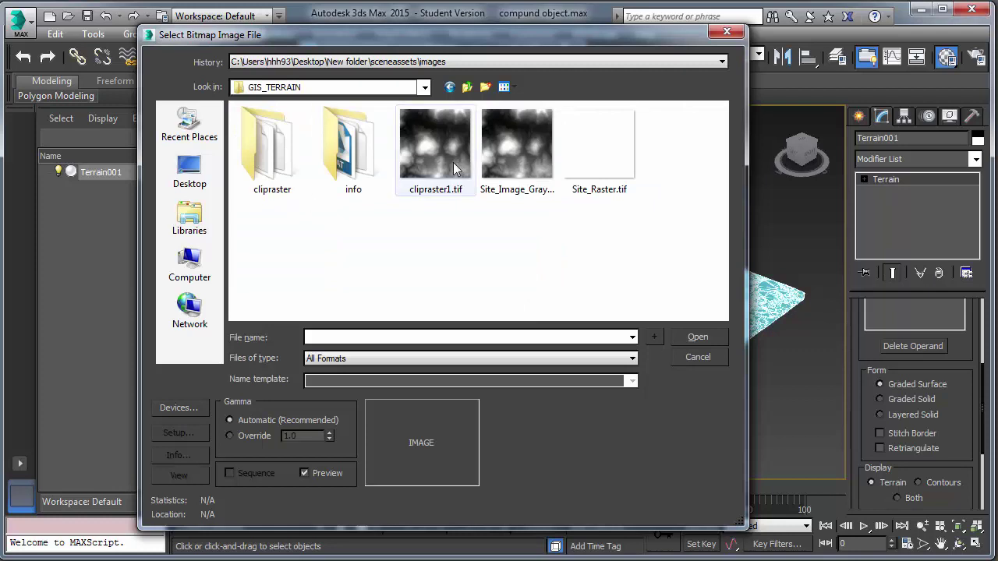
{"action": "left_click", "coordinate": [528, 160]}
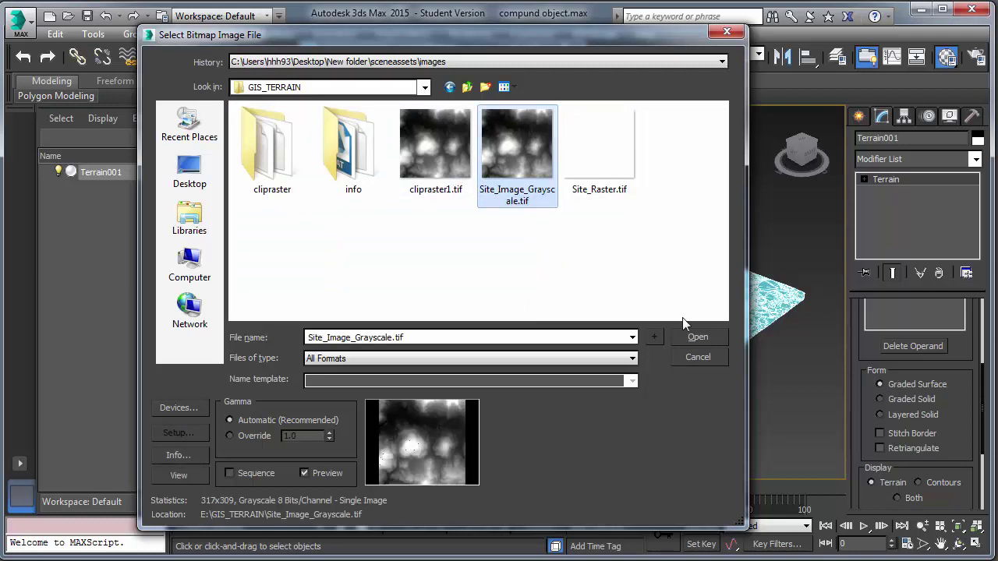
{"action": "left_click", "coordinate": [698, 338]}
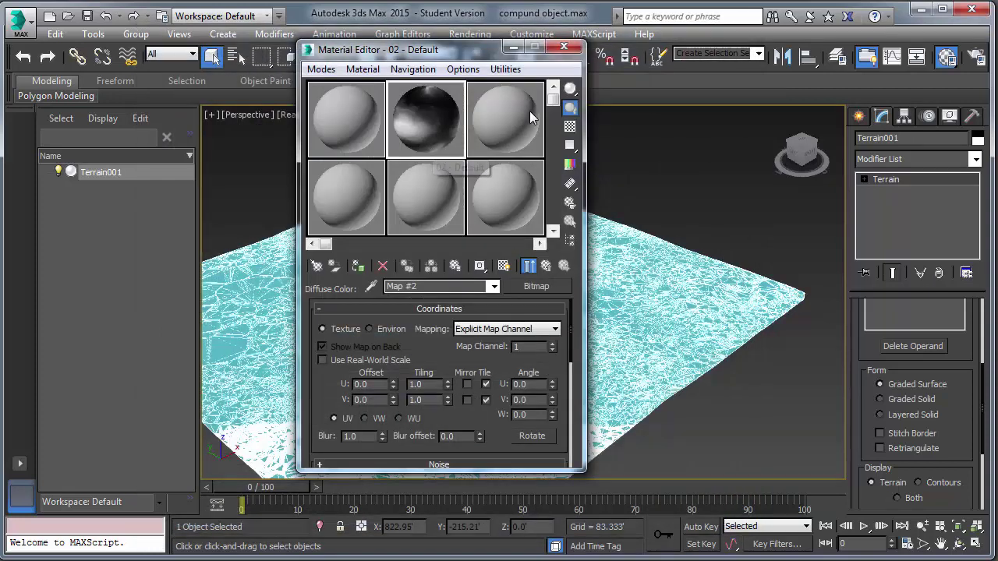
Show the material sample as a box and rename the parent material New_Mexico
{"action": "left_click_drag", "start_coordinate": [570, 88], "coordinate": [622, 90]}
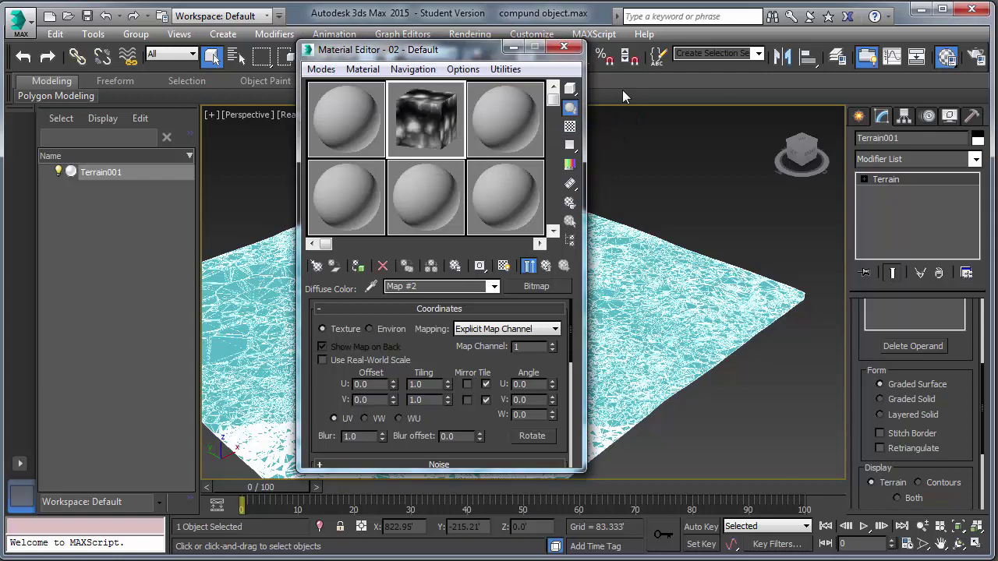
{"action": "left_click", "coordinate": [548, 265]}
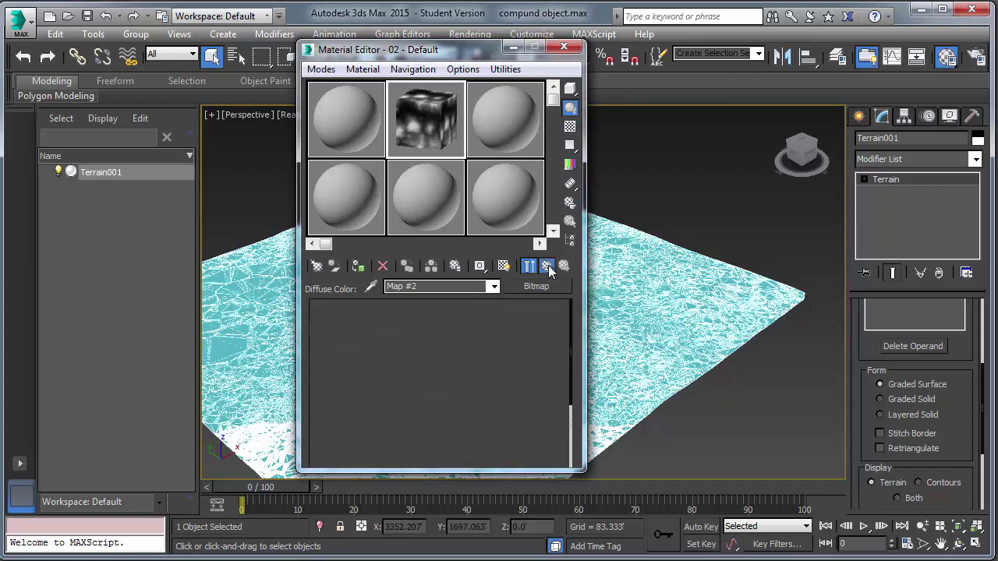
{"action": "left_click_drag", "start_coordinate": [436, 287], "coordinate": [371, 286]}
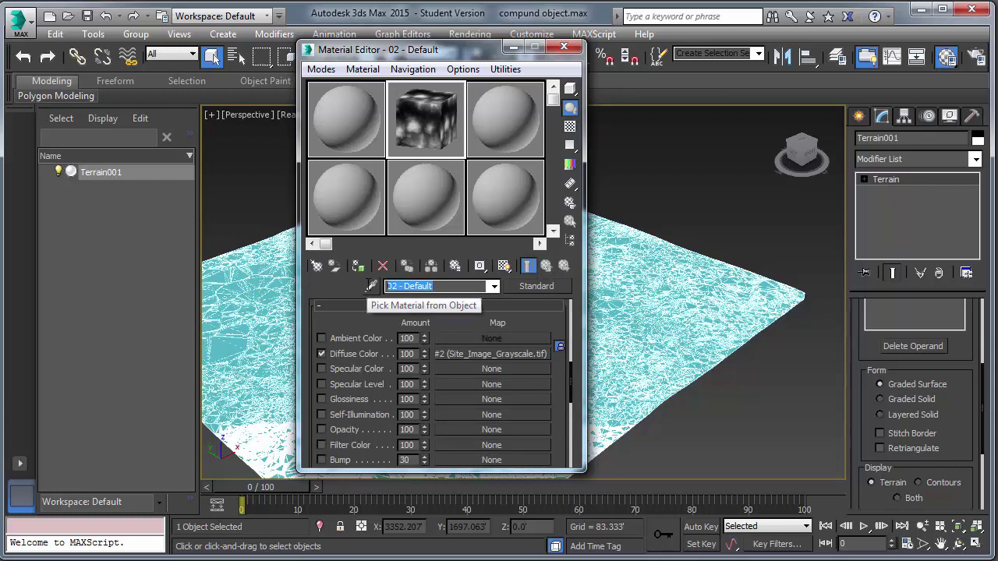
{"action": "type", "text": "New_"}
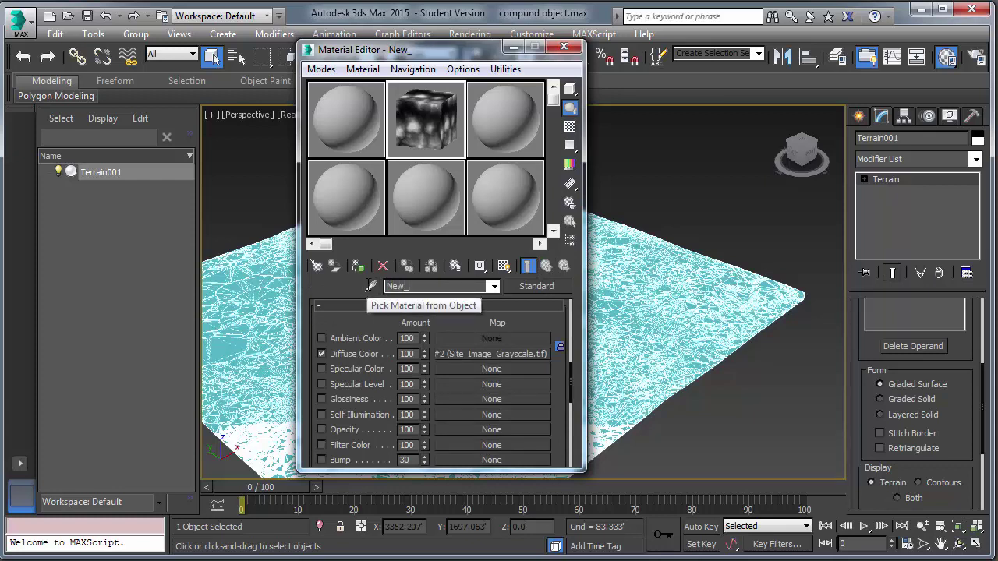
{"action": "type", "text": "Mexico"}
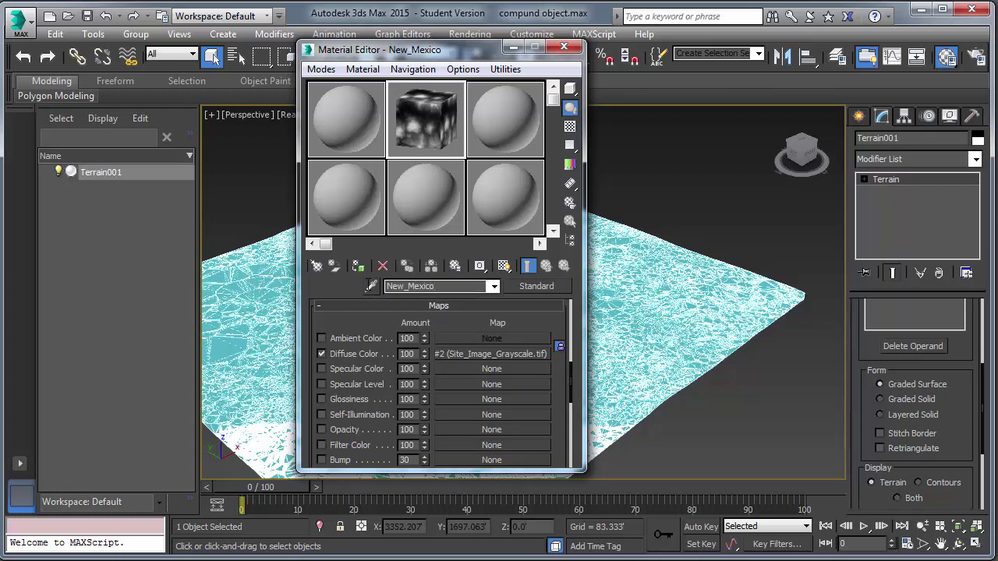
Assign the New_Mexico material to the selected terrain and close the Material Editor
{"action": "left_click_drag", "start_coordinate": [388, 51], "coordinate": [362, 55]}
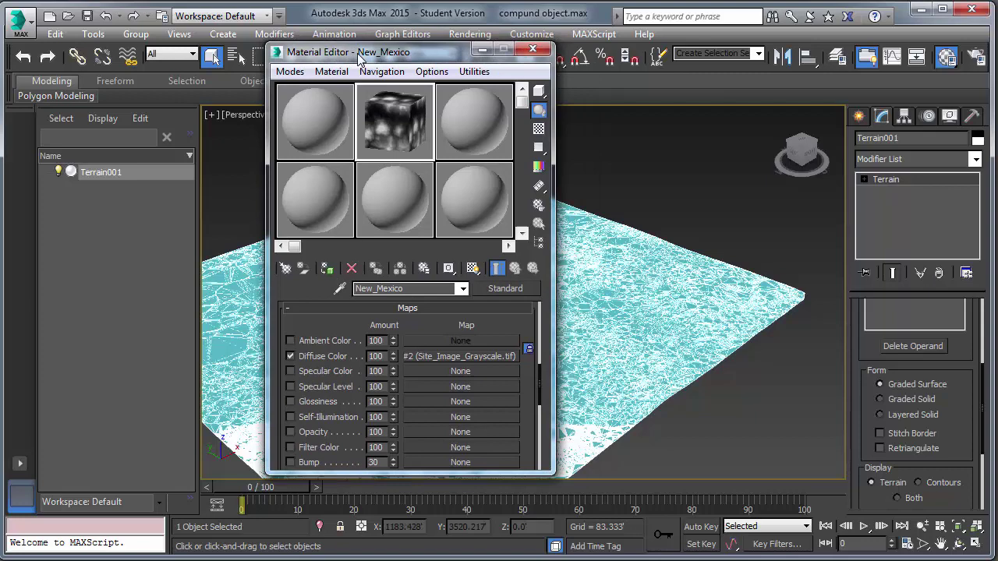
{"action": "left_click", "coordinate": [332, 270]}
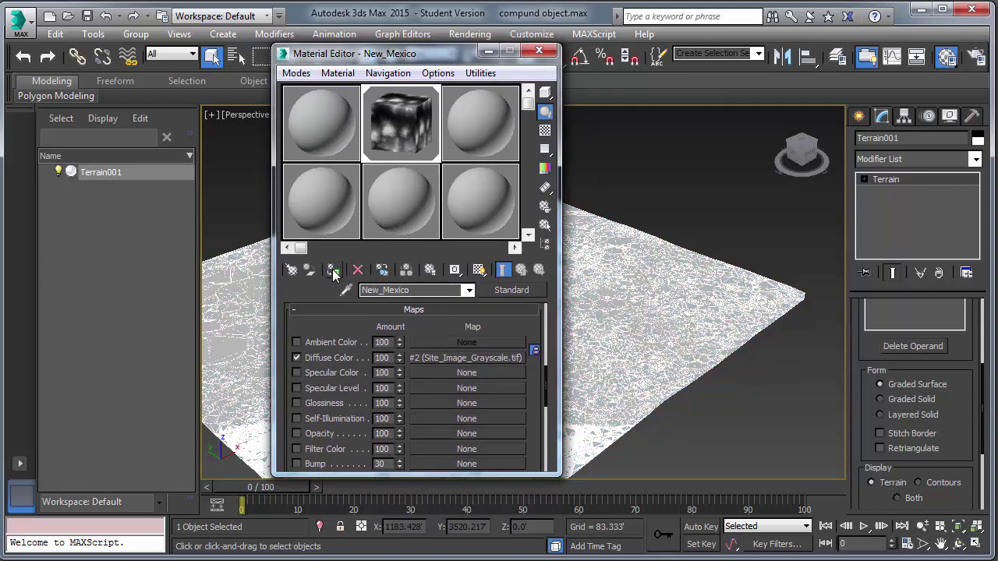
{"action": "left_click", "coordinate": [538, 52]}
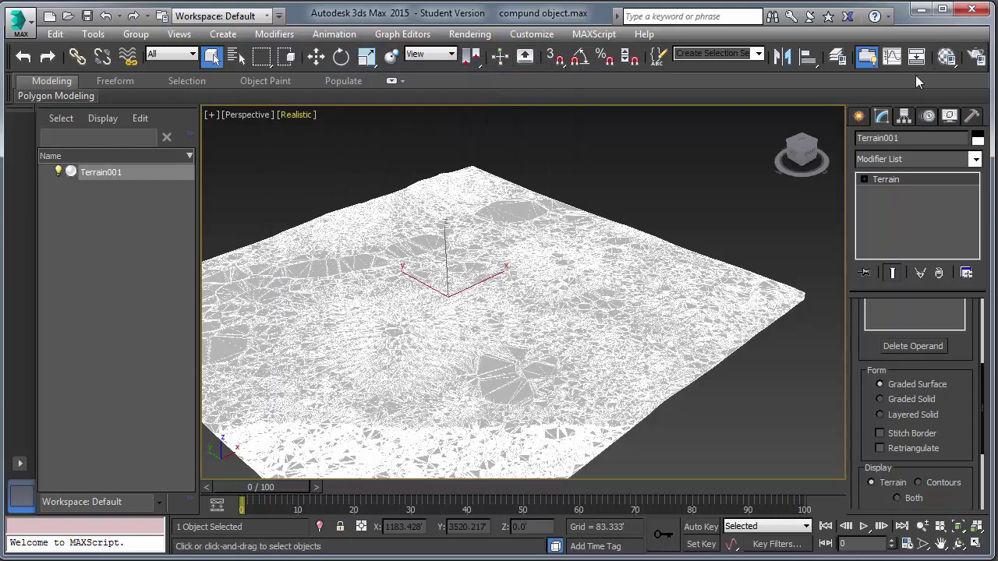
Try to render the perspective view of the terrain with its new material
{"action": "left_click_drag", "start_coordinate": [946, 69], "coordinate": [803, 67]}
{"action": "left_click", "coordinate": [975, 59]}
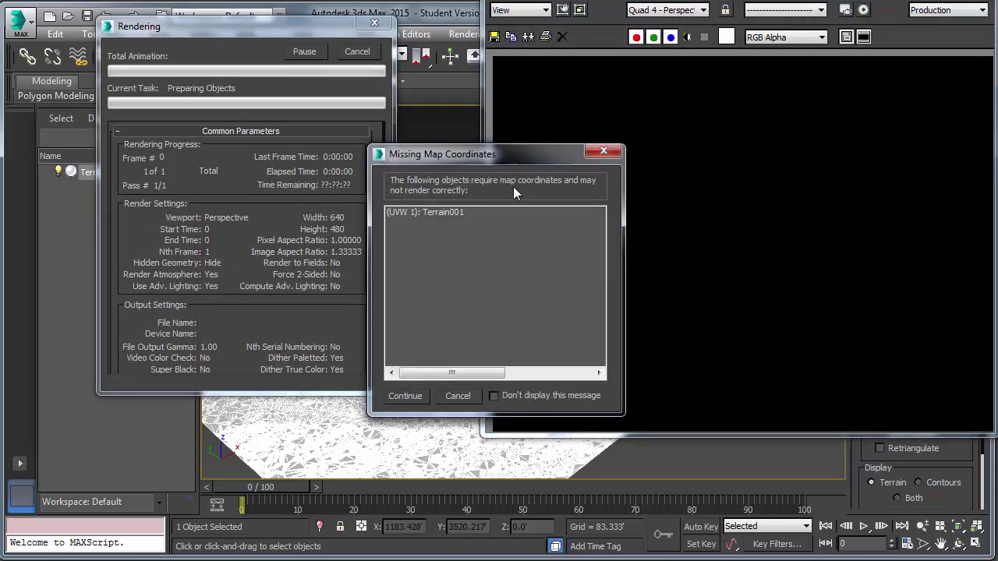
{"action": "left_click", "coordinate": [614, 153]}
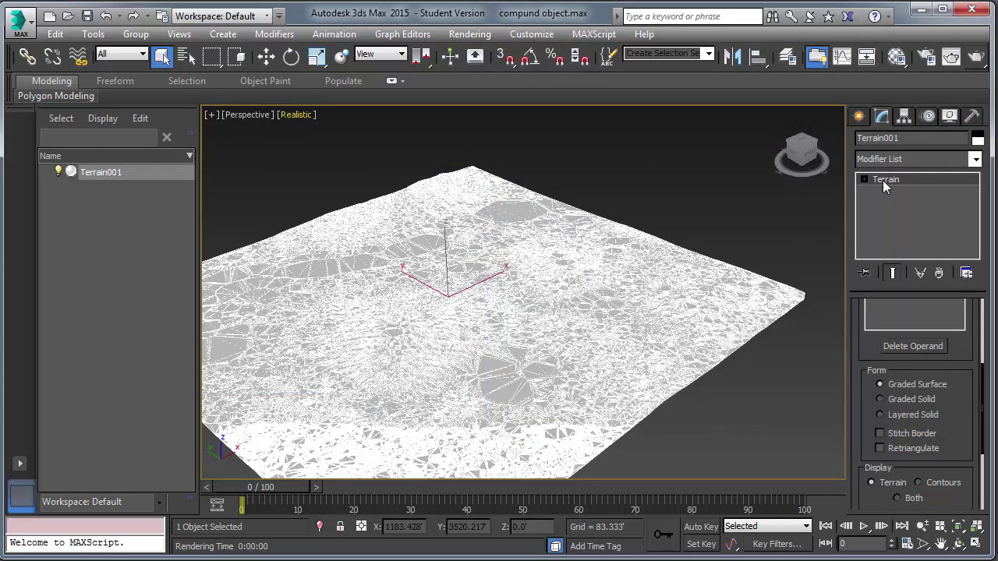
Apply a UVW Map modifier to the terrain and set its mapping type to Box
{"action": "left_click", "coordinate": [976, 159]}
{"action": "scroll", "coordinate": [975, 250], "scroll_direction": "up", "scroll_amount": 5}
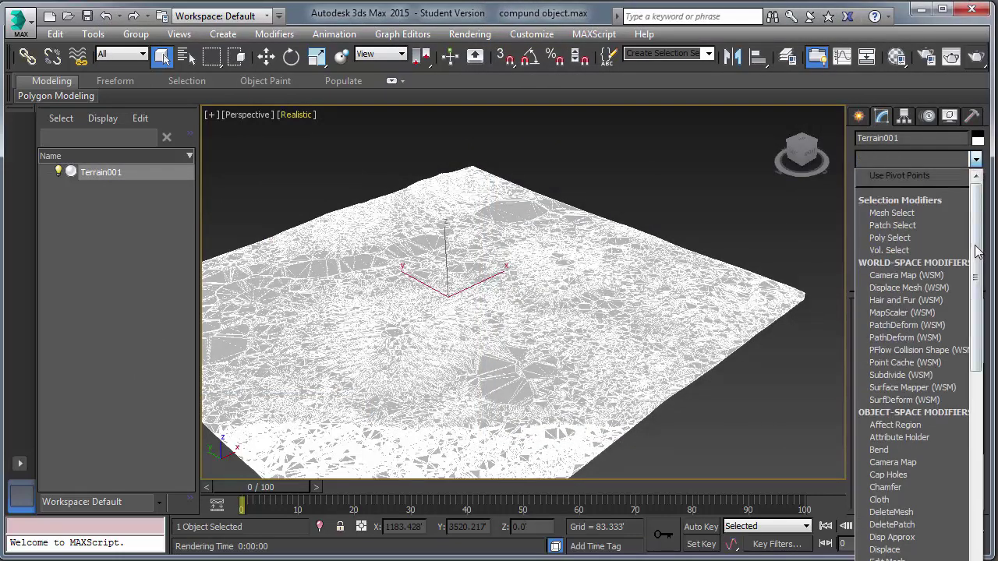
{"action": "left_click_drag", "start_coordinate": [975, 265], "coordinate": [978, 555]}
{"action": "key", "text": "Return"}
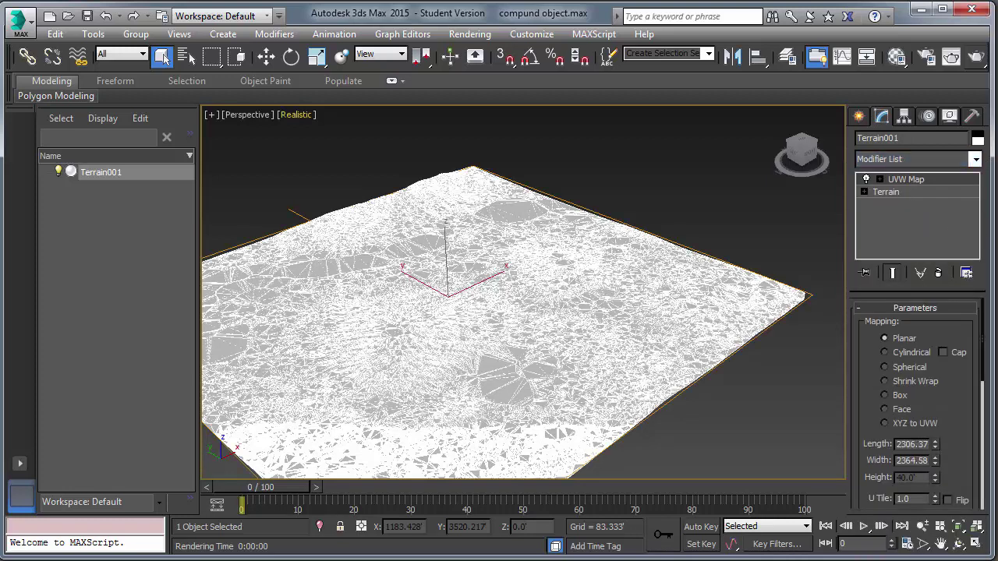
{"action": "left_click", "coordinate": [884, 395]}
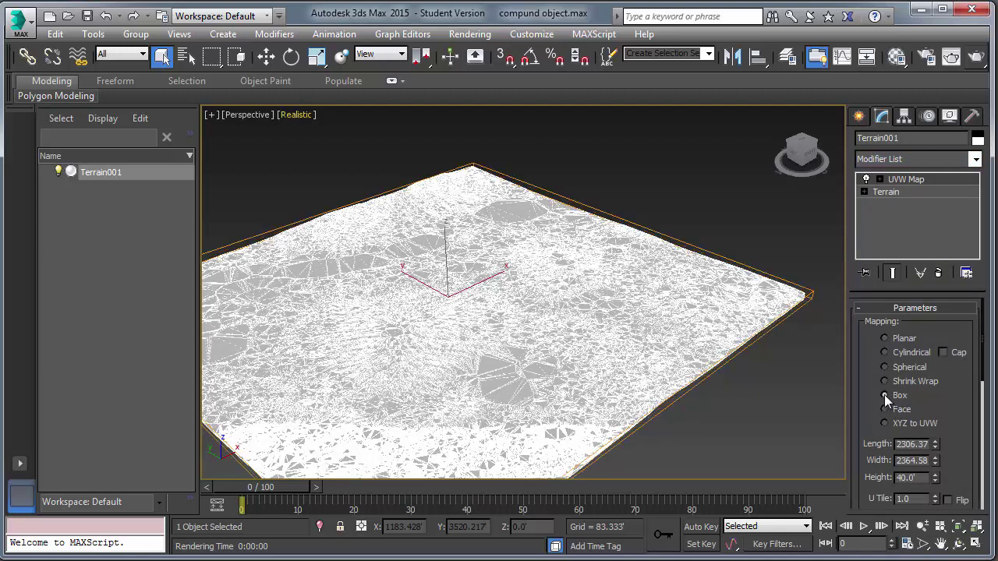
Fit the UVW mapping to the proportions of Site_Image_Grayscale.tif using Bitmap Fit
{"action": "scroll", "coordinate": [985, 406], "scroll_direction": "down", "scroll_amount": 3}
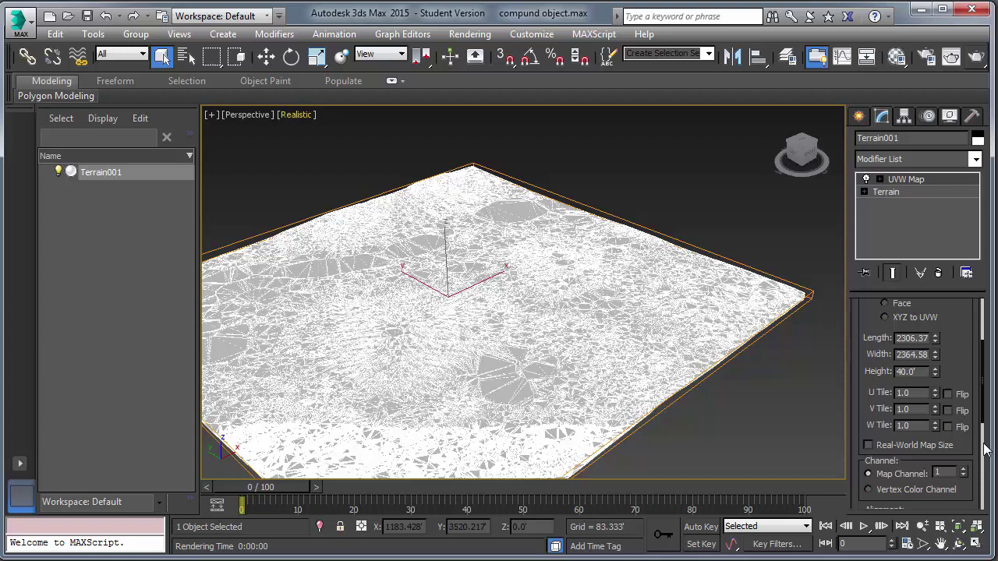
{"action": "scroll", "coordinate": [984, 438], "scroll_direction": "down", "scroll_amount": 3}
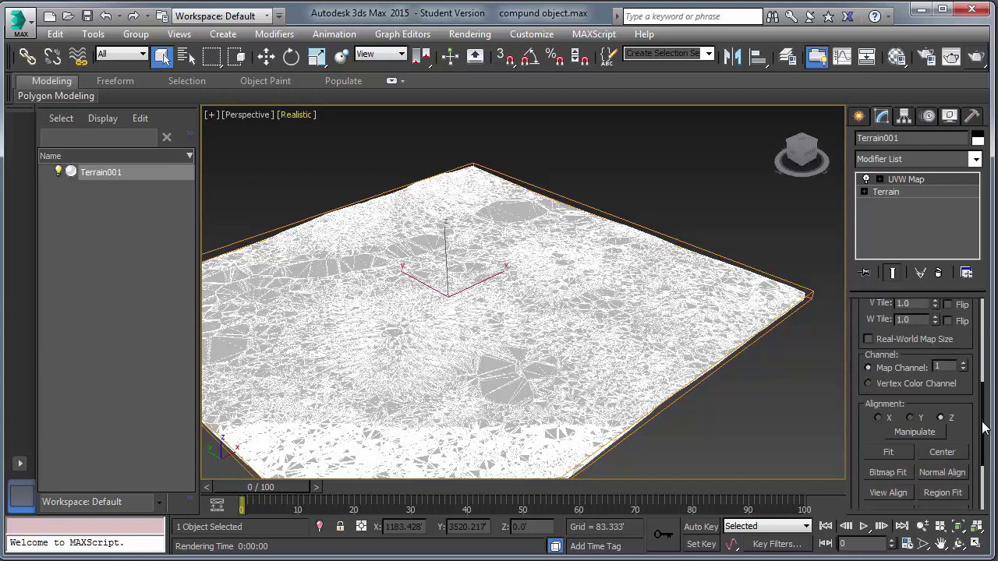
{"action": "scroll", "coordinate": [985, 427], "scroll_direction": "down", "scroll_amount": 3}
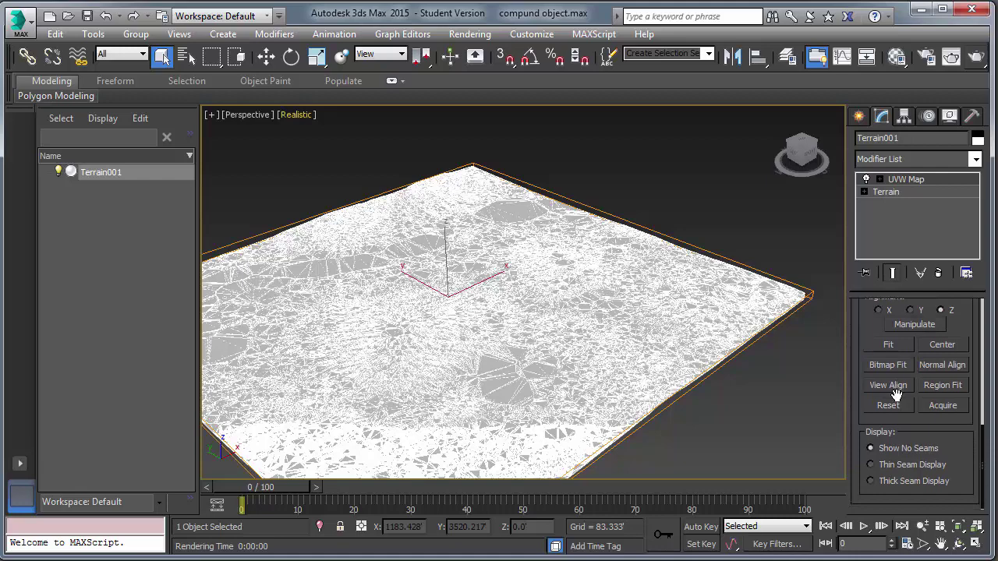
{"action": "left_click", "coordinate": [894, 366]}
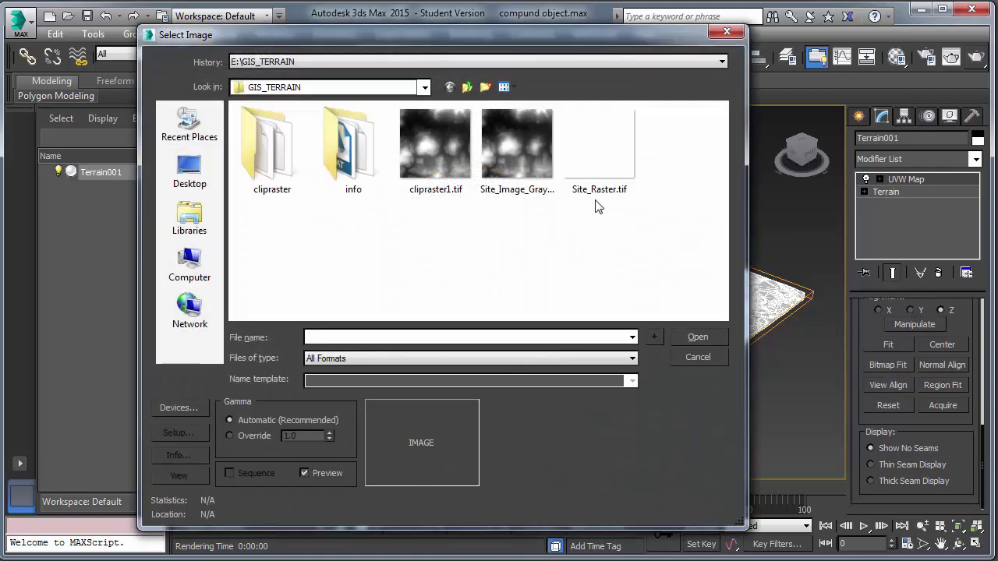
{"action": "left_click", "coordinate": [519, 158]}
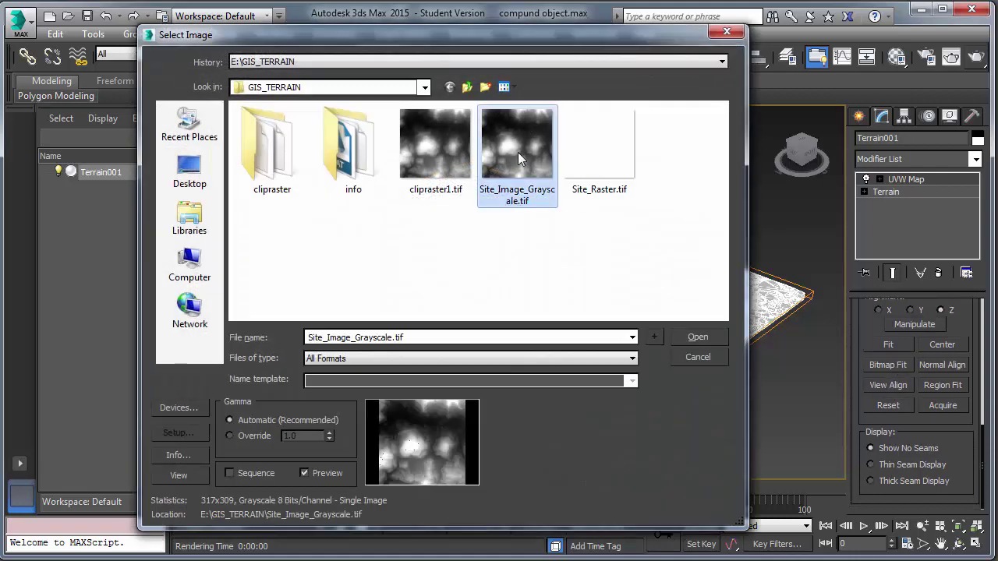
{"action": "left_click", "coordinate": [697, 338]}
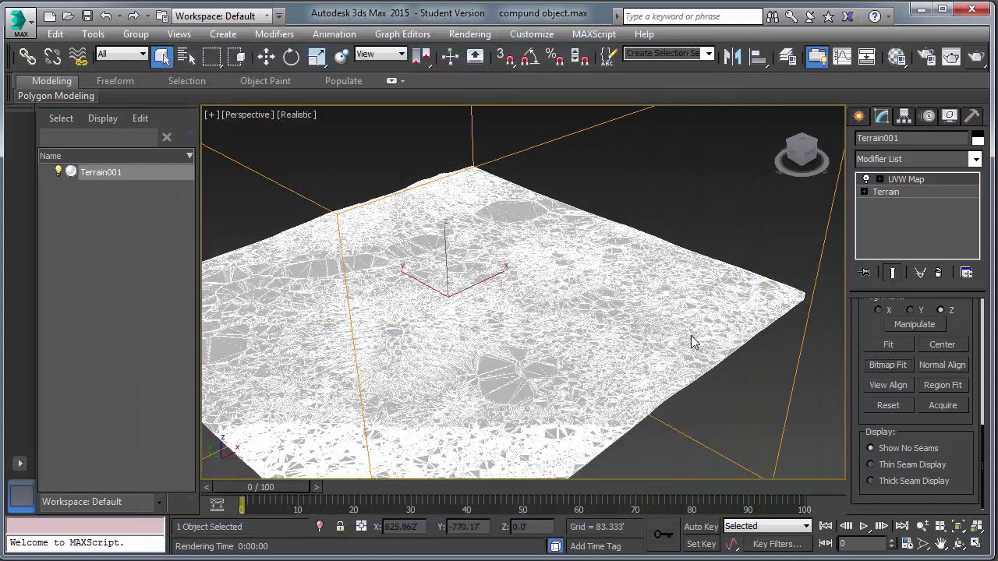
Deselect the terrain, render the perspective view to check the grayscale texture, and close the rendered frame
{"action": "left_click", "coordinate": [704, 140]}
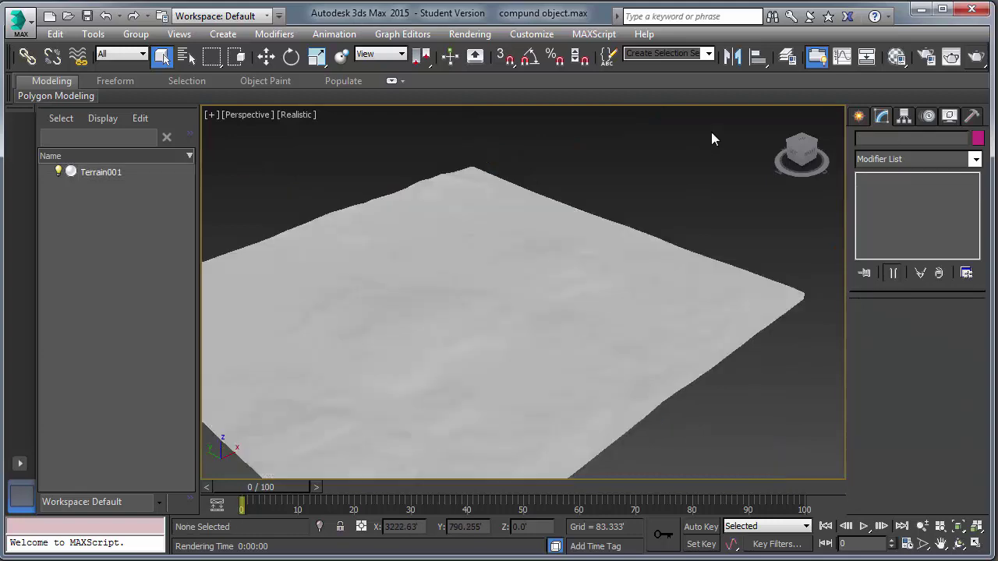
{"action": "left_click", "coordinate": [977, 59]}
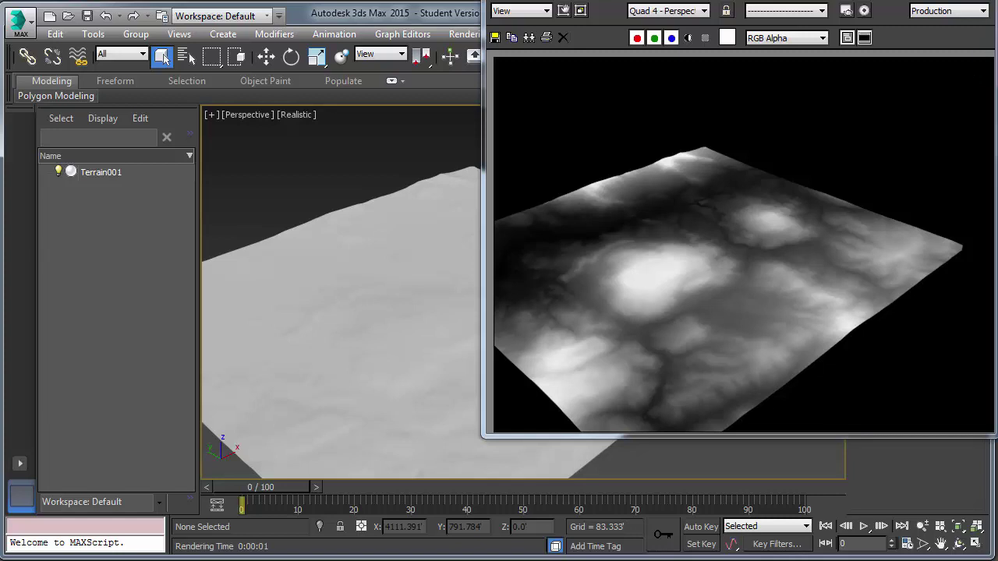
{"action": "key", "text": "alt+F4"}
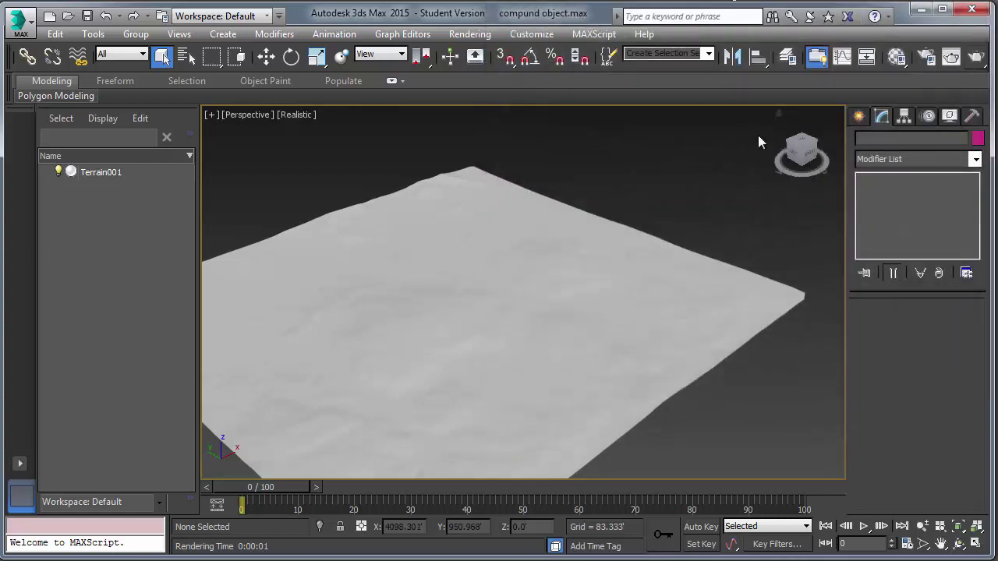
Examine the terrain's relief in the perspective view from a lower, closer angle
{"action": "left_click_drag", "start_coordinate": [795, 152], "coordinate": [723, 164]}
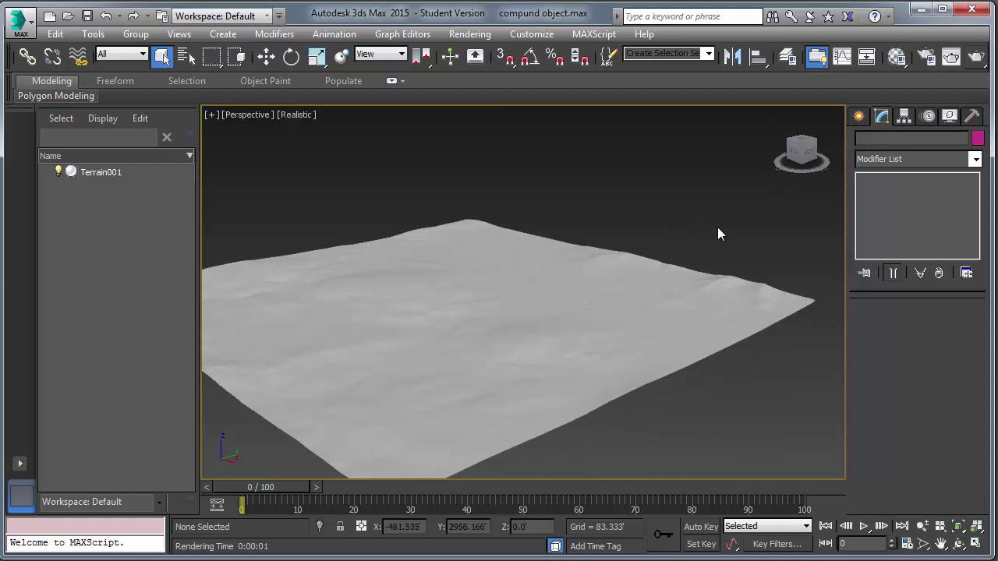
{"action": "scroll", "coordinate": [521, 279], "scroll_direction": "up", "scroll_amount": 3}
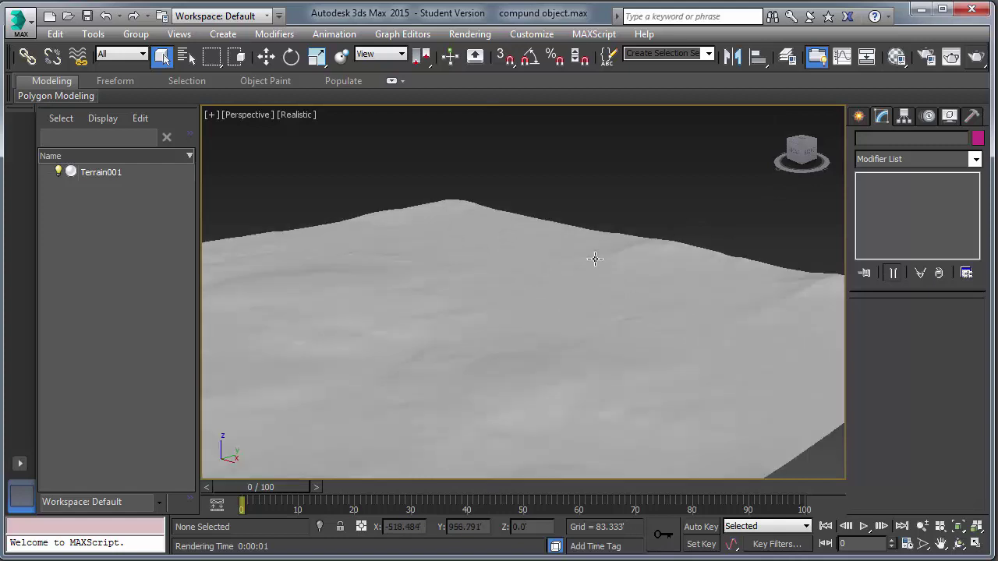
{"action": "left_click", "coordinate": [803, 158]}
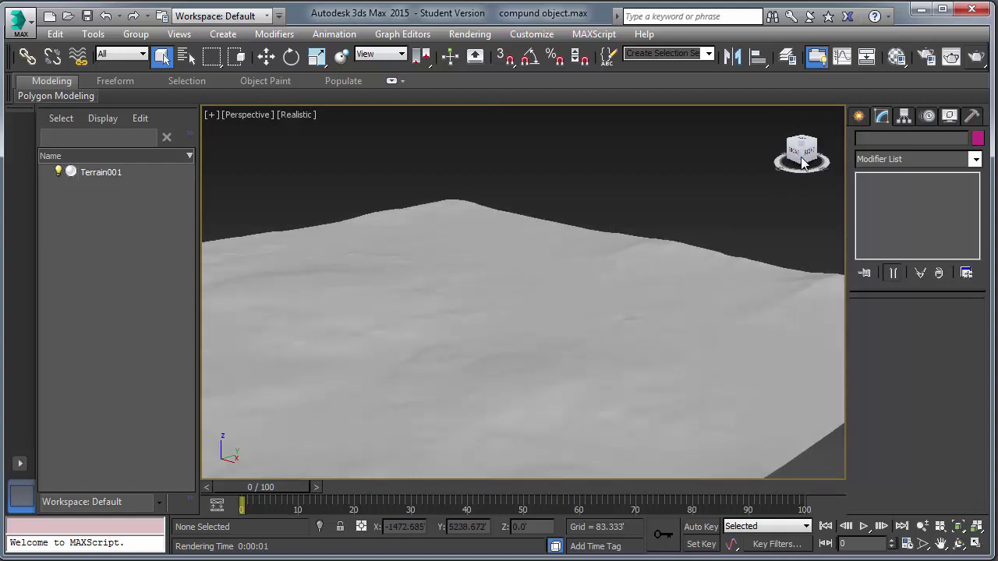